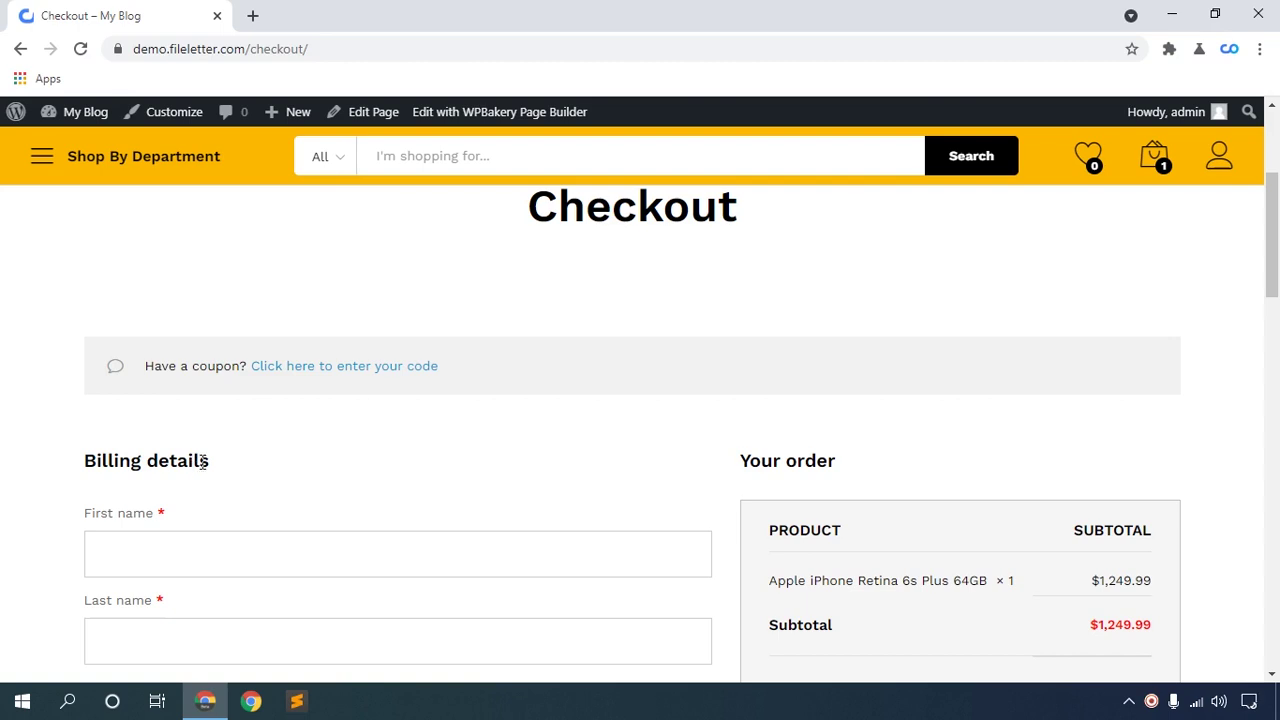
Step: Open the site's admin dashboard and bring up the form for uploading a new plugin
mouse_move(58, 113)
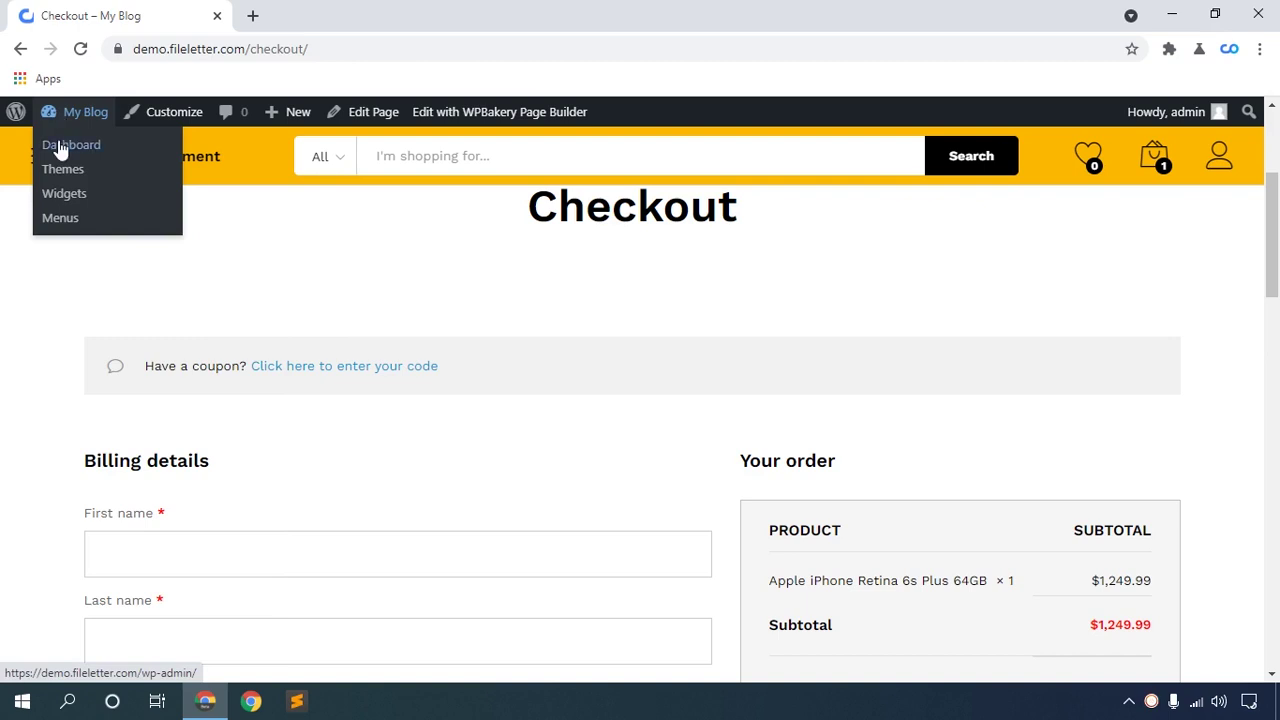
click(60, 148)
scroll(262, 490, down, 3)
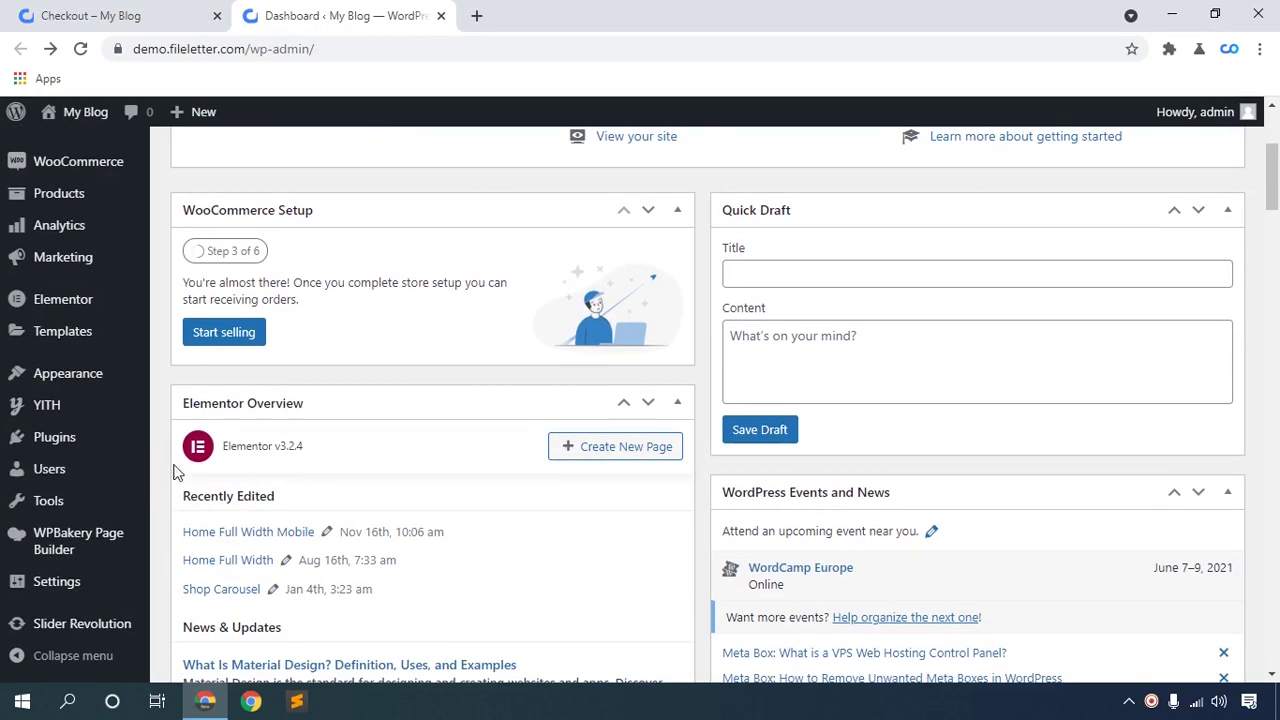
mouse_move(94, 443)
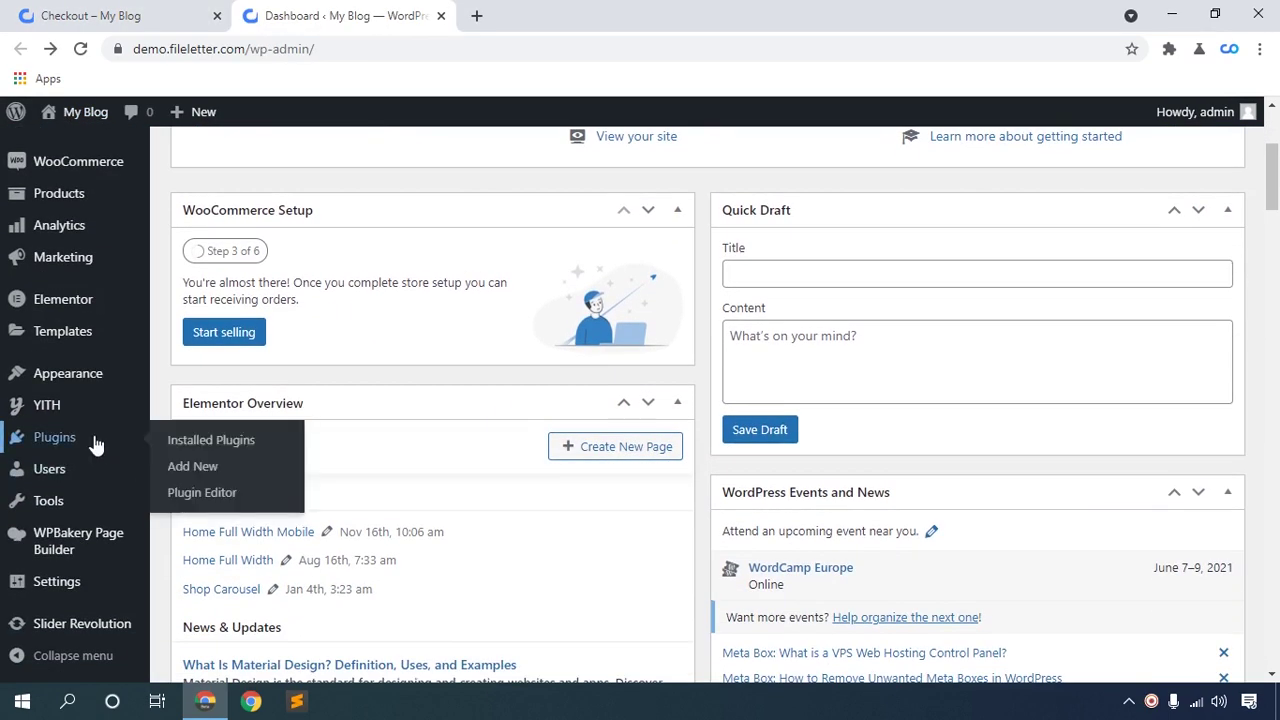
click(180, 475)
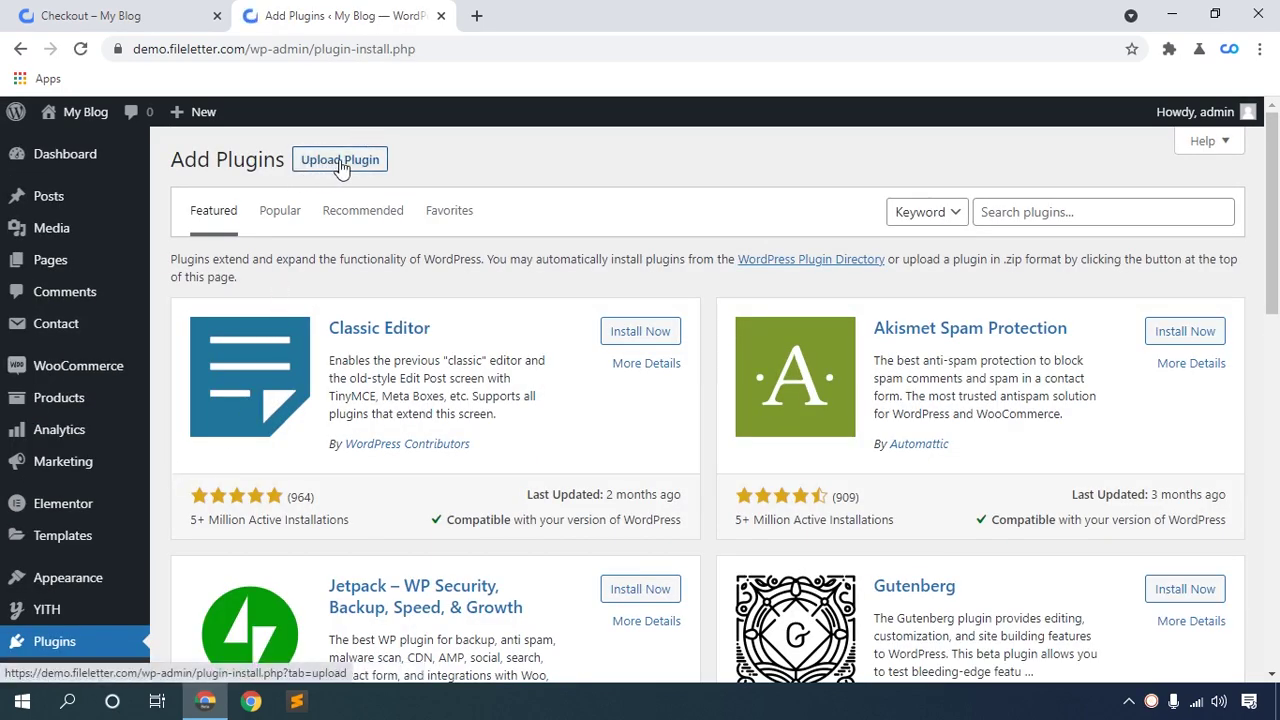
click(340, 162)
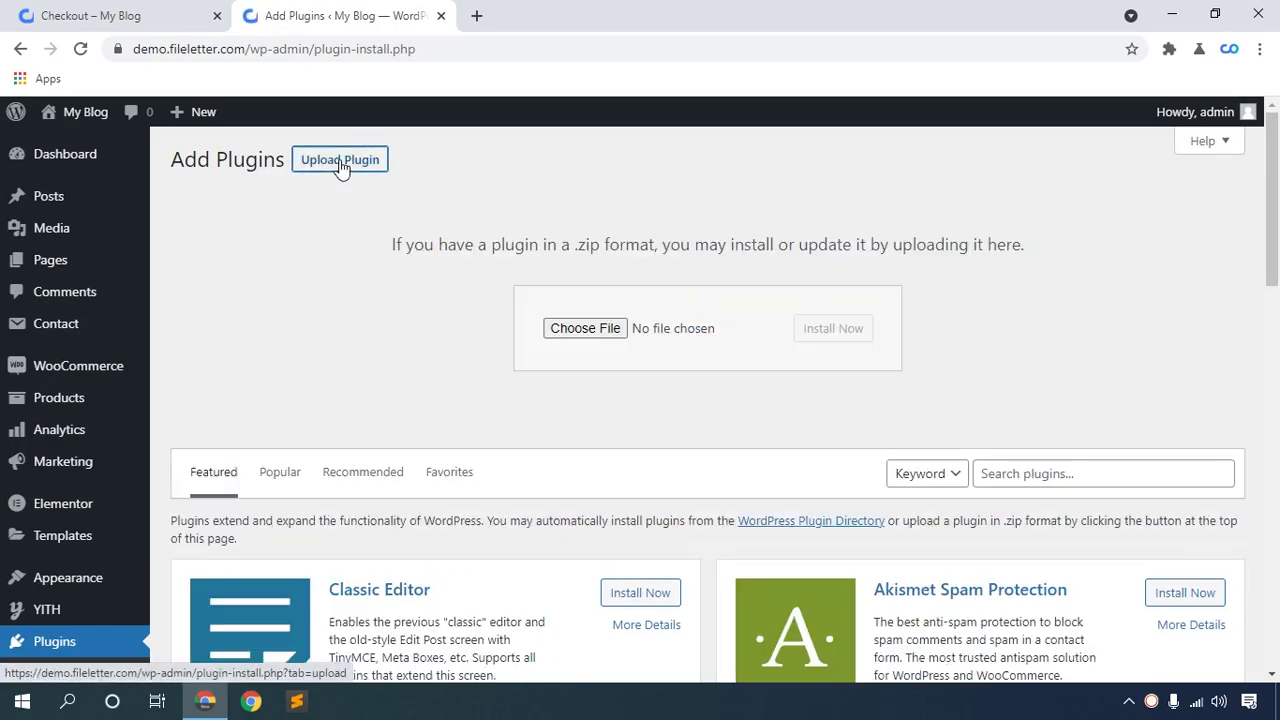
Step: Upload phppoet-checkout-fields-2.2.6.zip as a plugin, install it and activate it
click(591, 330)
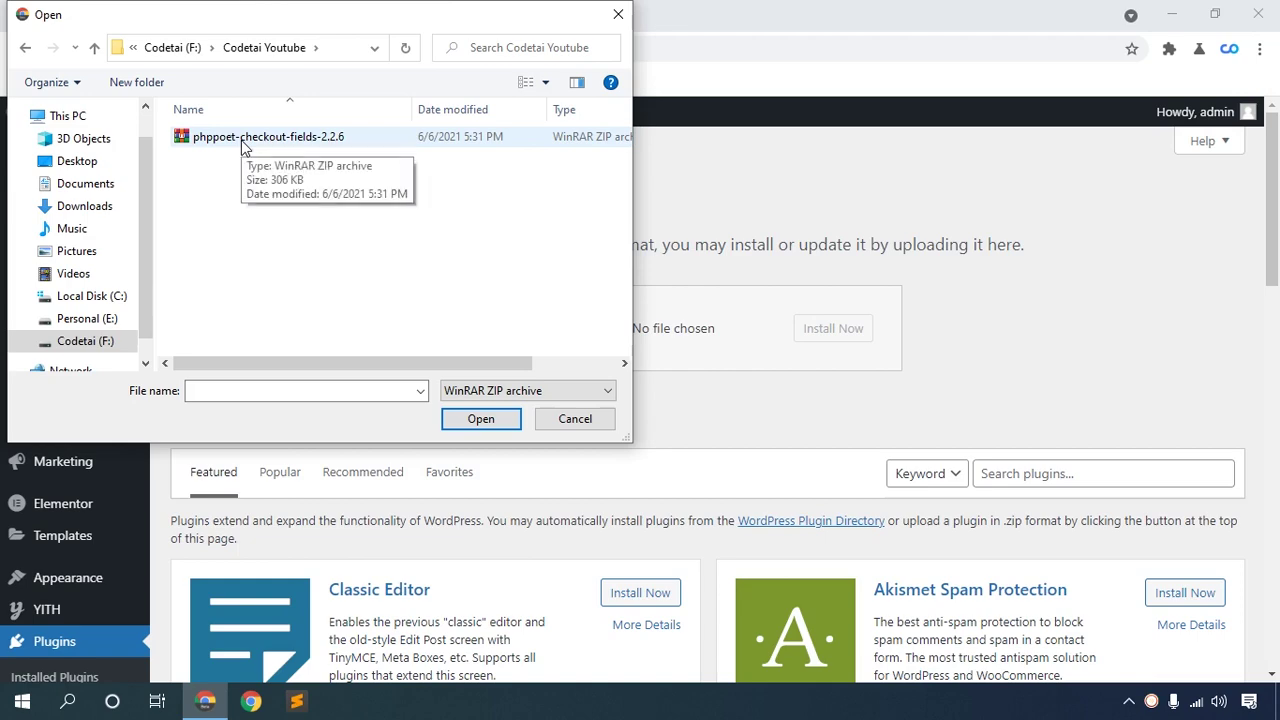
click(241, 140)
click(481, 424)
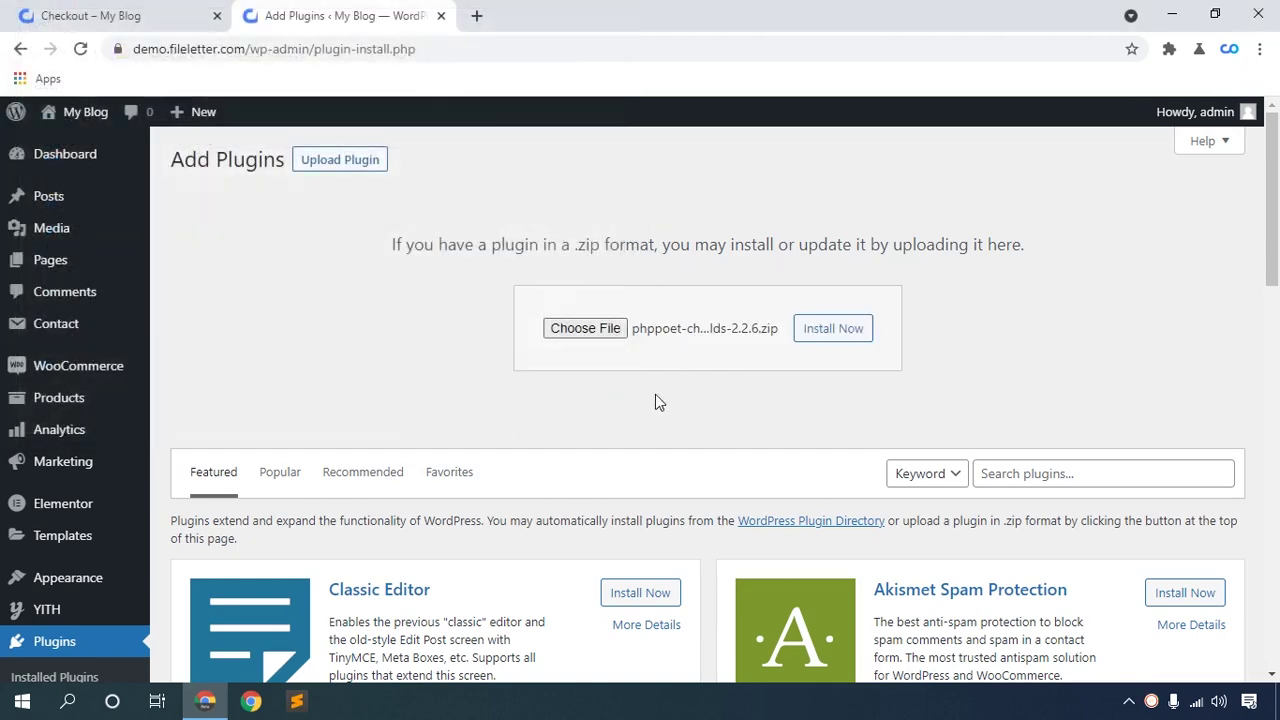
click(845, 332)
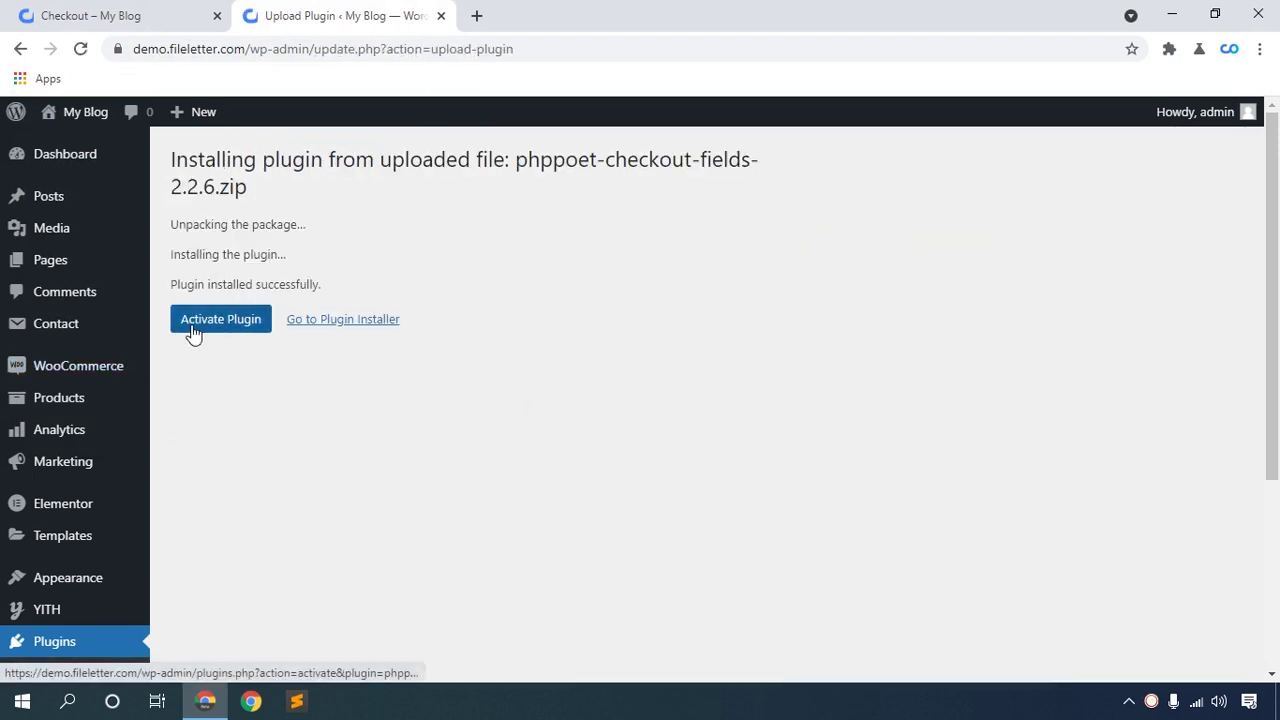
click(193, 330)
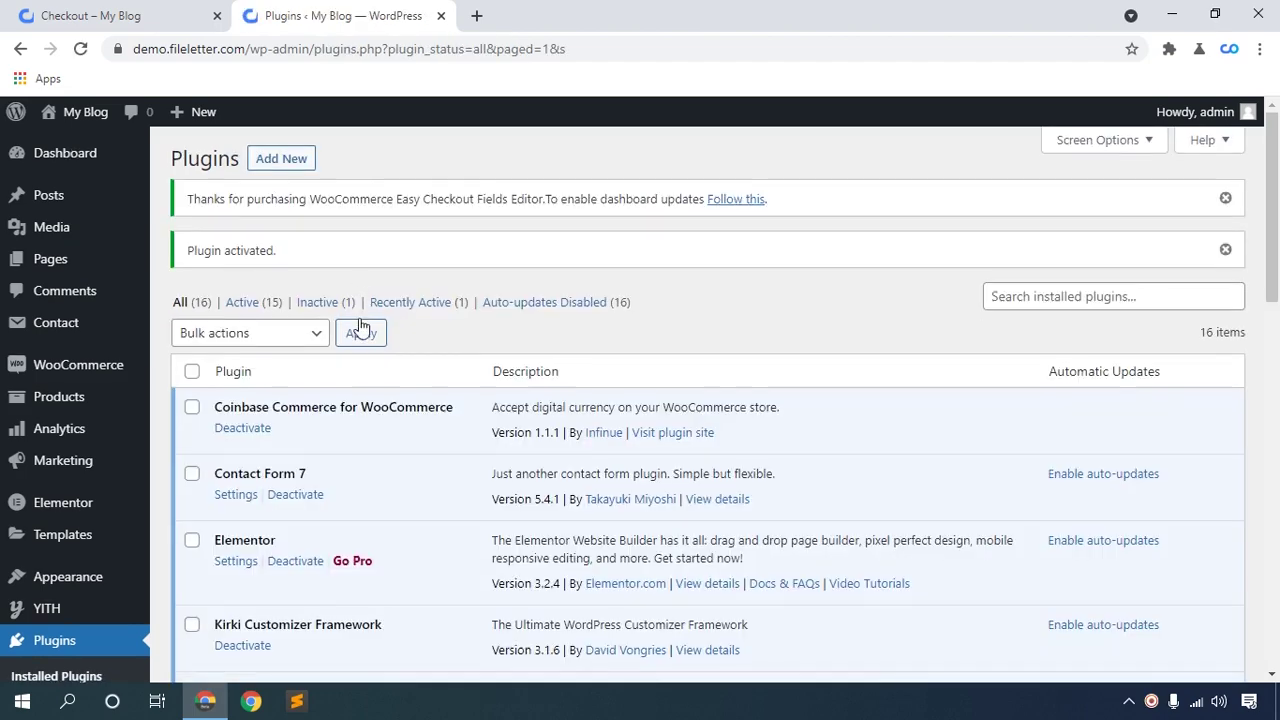
Step: Open the WooMatrix Checkout fields editor showing the billing fields
scroll(360, 326, down, 3)
scroll(360, 322, down, 1)
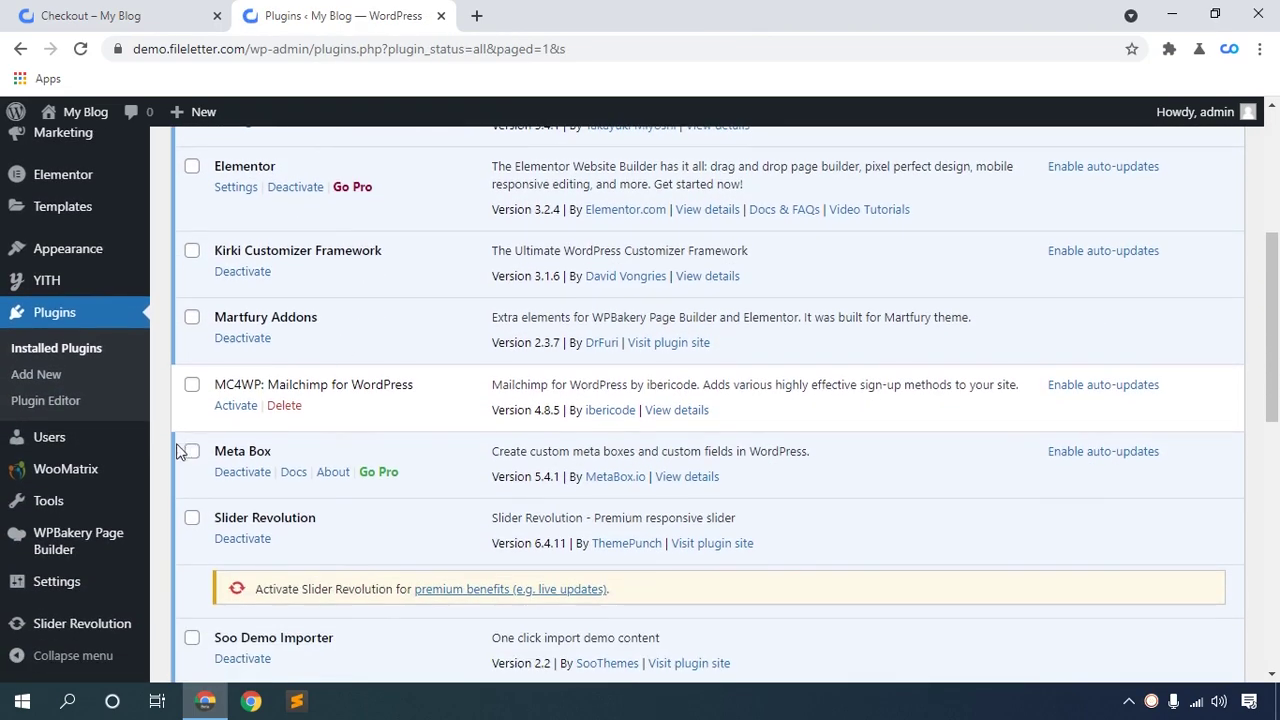
mouse_move(64, 482)
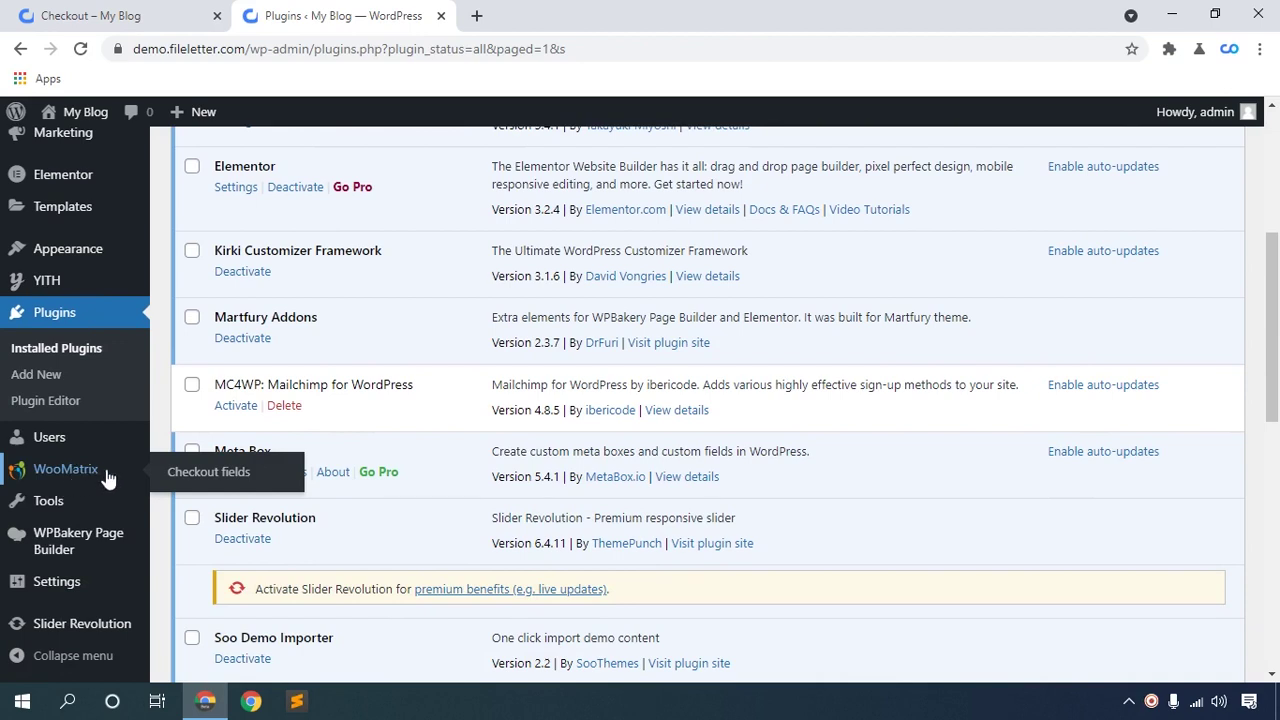
click(204, 477)
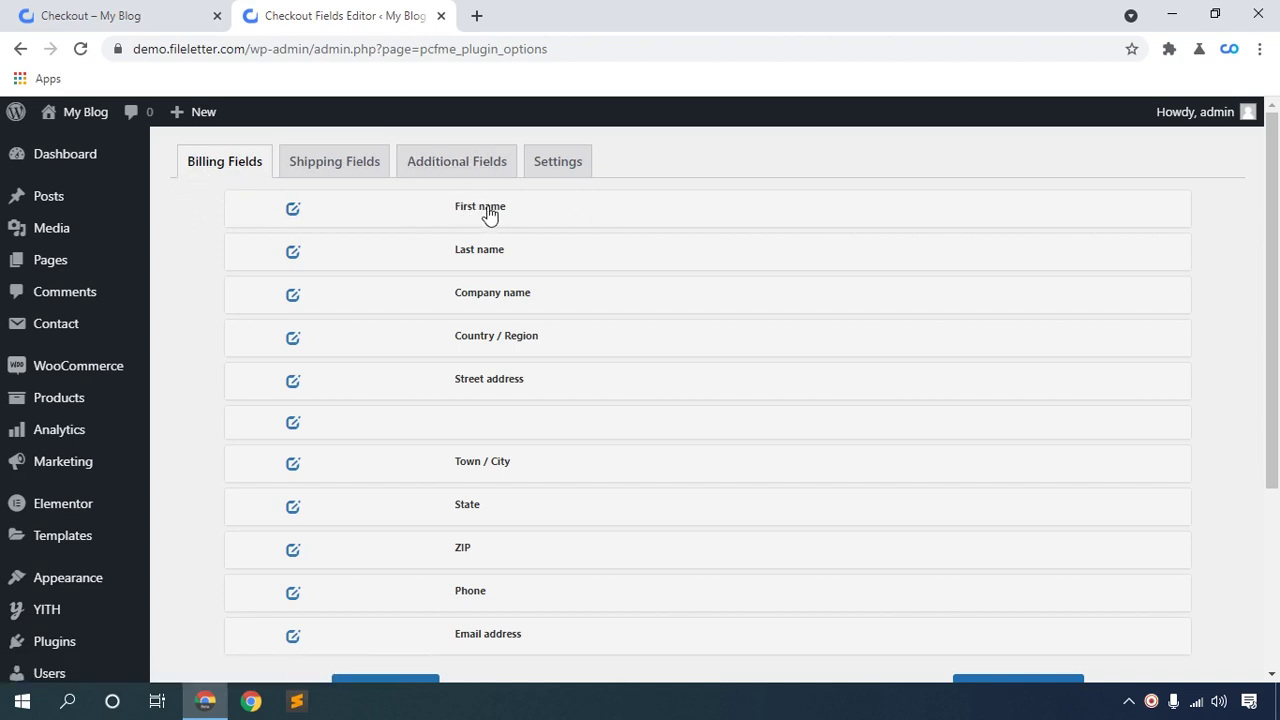
mouse_move(489, 216)
mouse_down()
mouse_move(477, 271)
mouse_move(484, 215)
mouse_up()
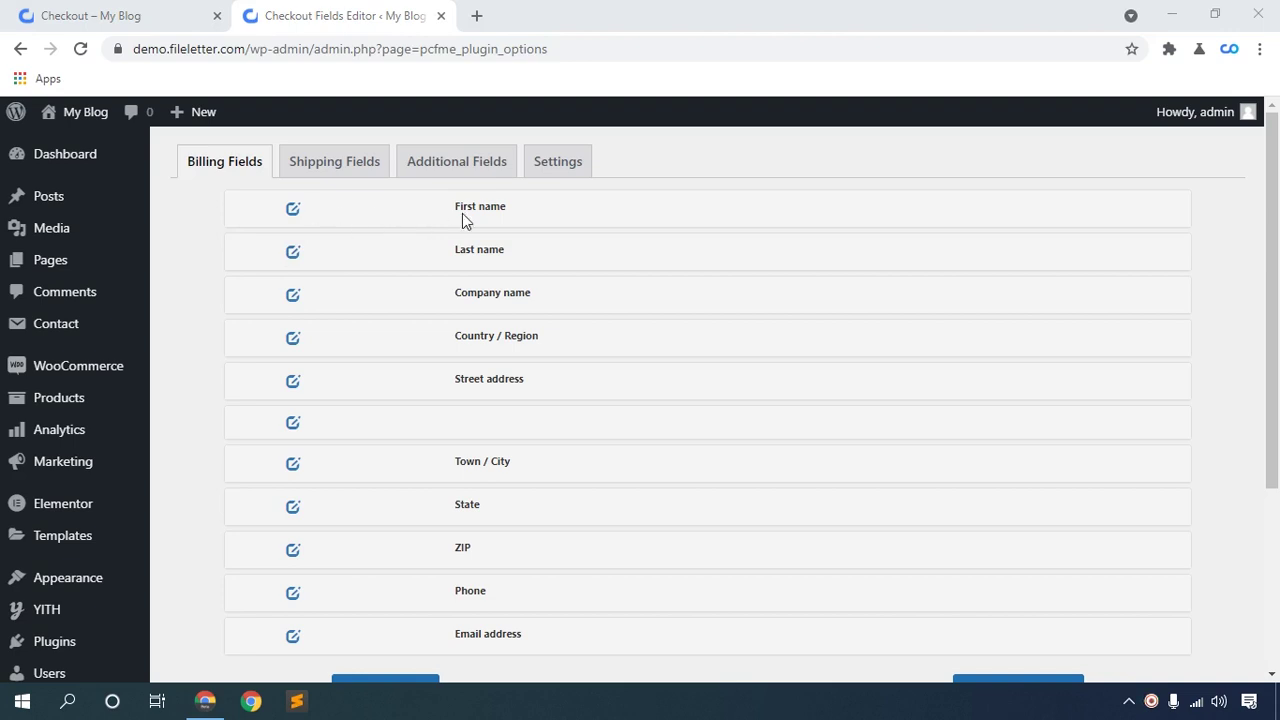
Step: Change the First name billing field's label to "Your First name" and save the changes
click(290, 214)
scroll(521, 343, down, 1)
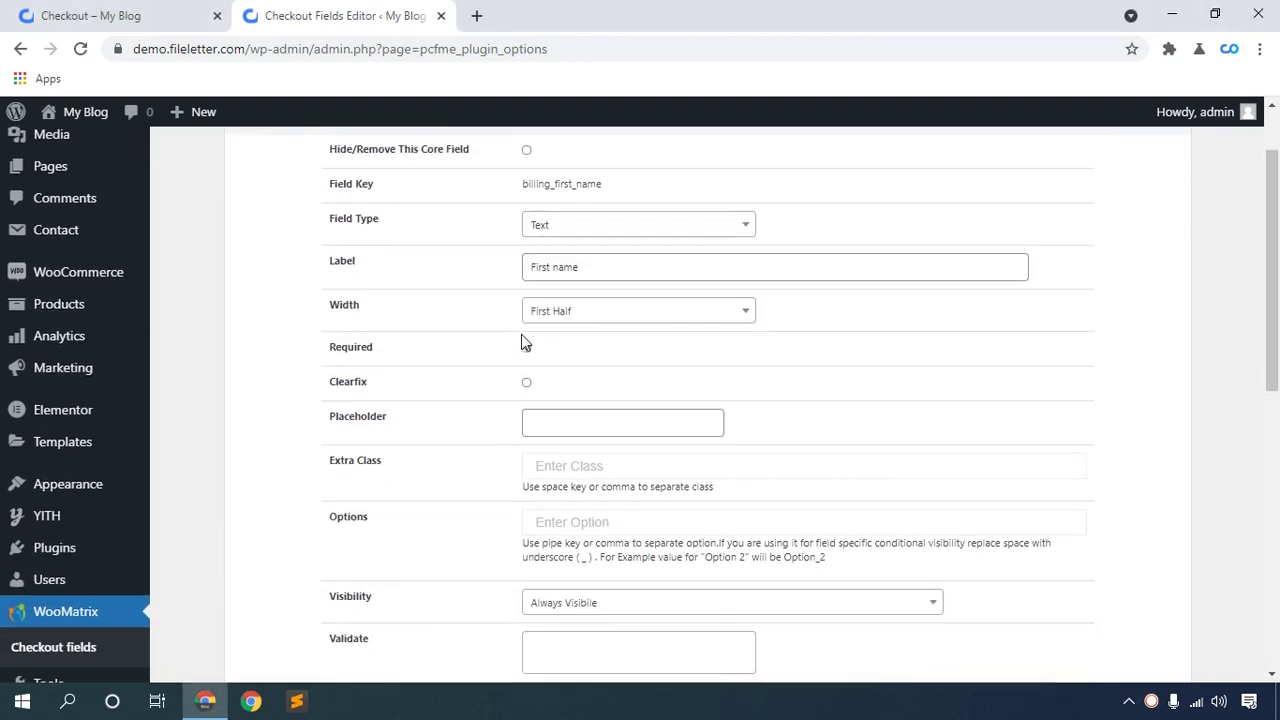
click(526, 347)
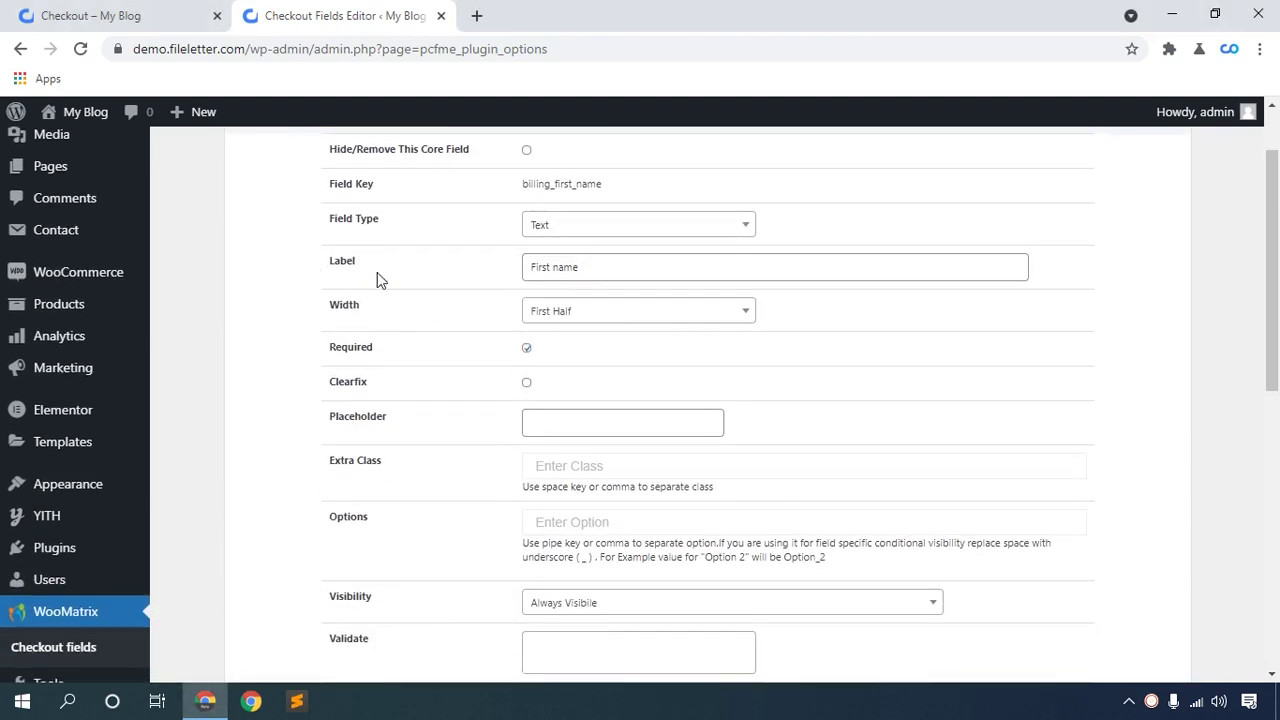
click(531, 268)
text(Your)
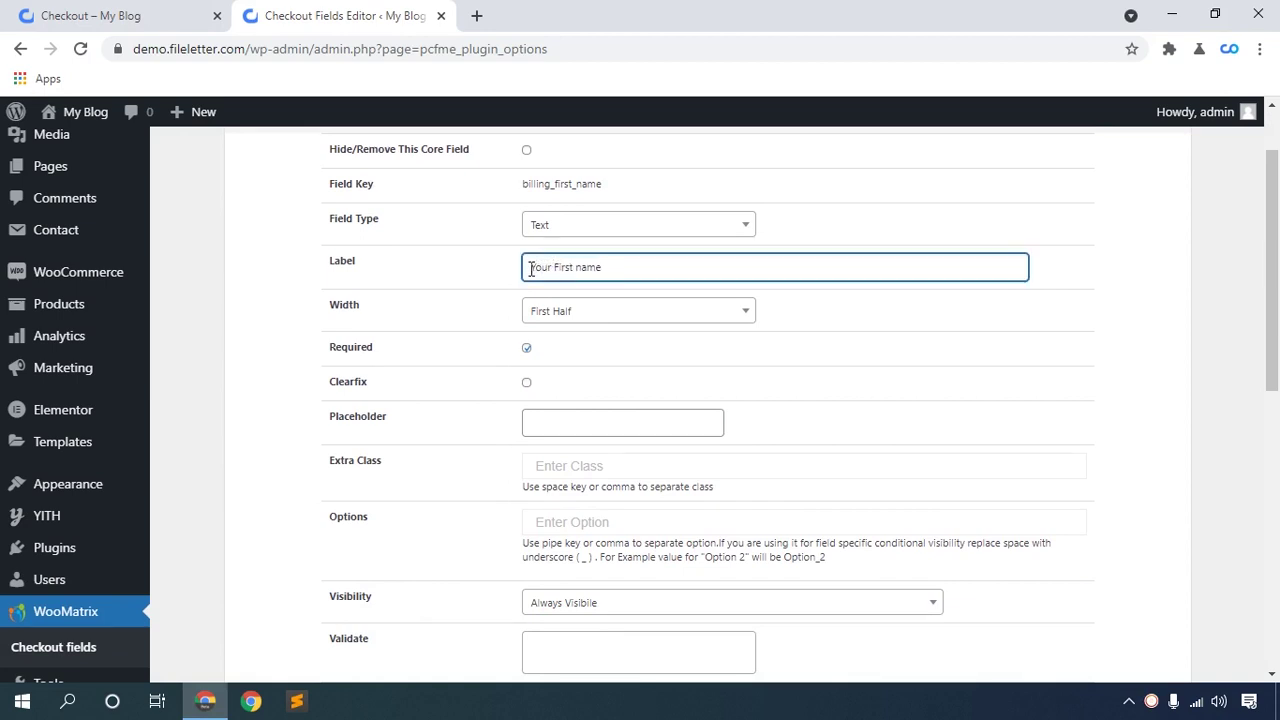
scroll(600, 337, down, 7)
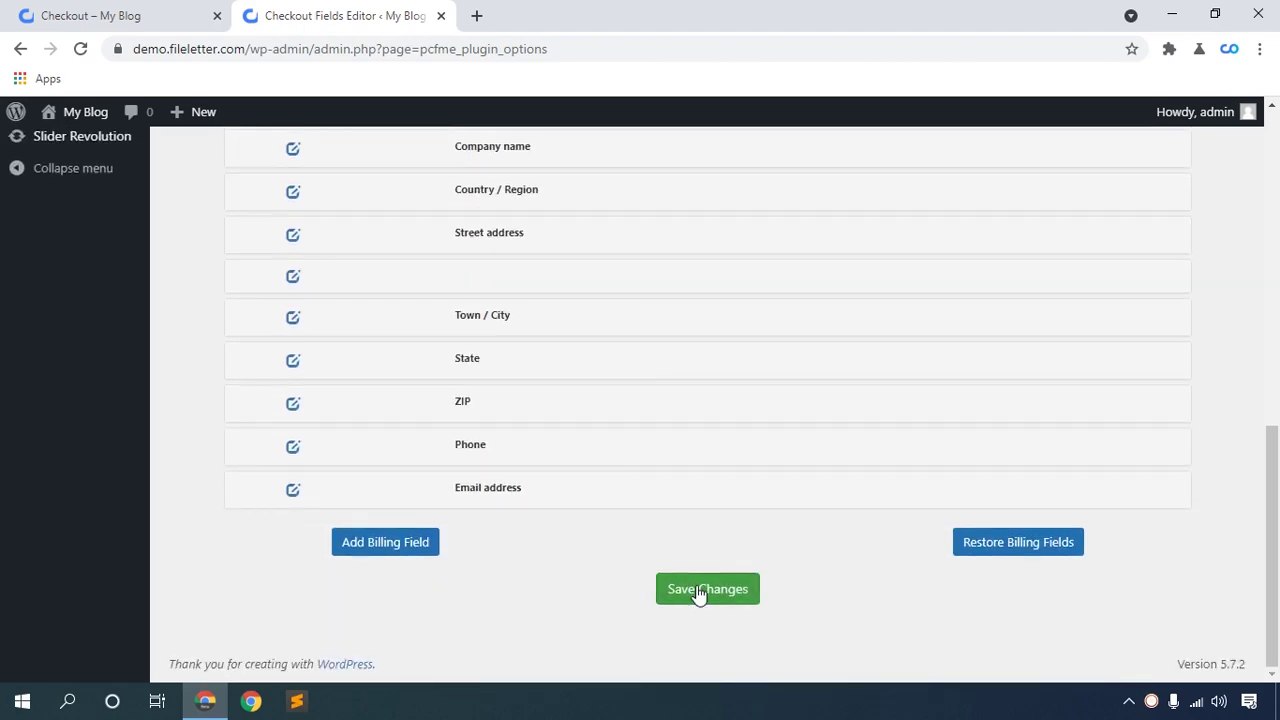
click(700, 594)
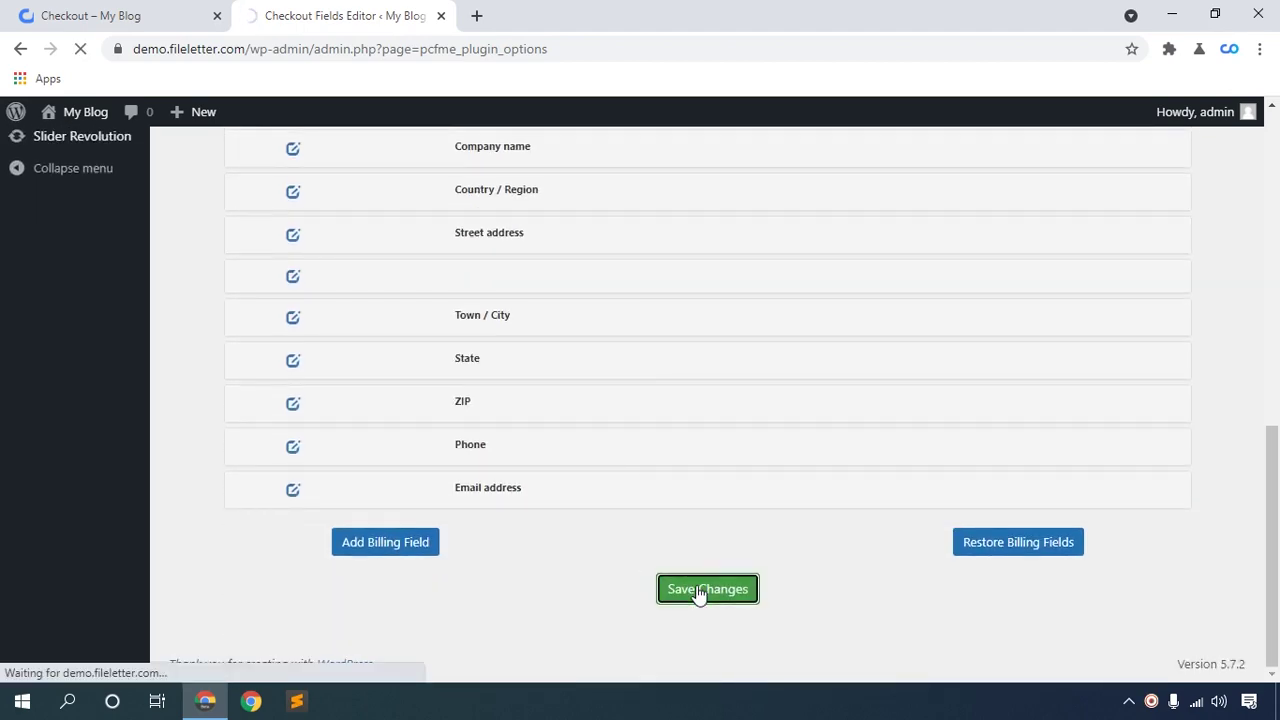
Step: Reload the checkout page and inspect the first name field's label under Billing details
click(72, 12)
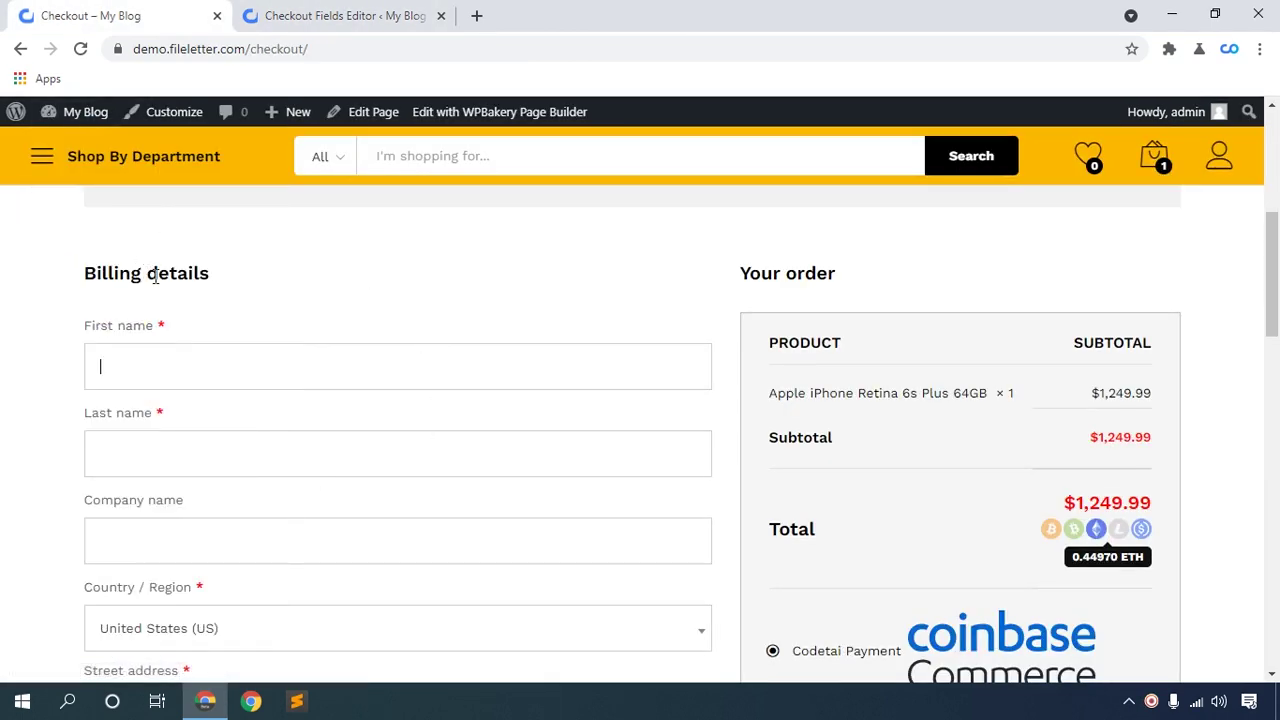
click(81, 48)
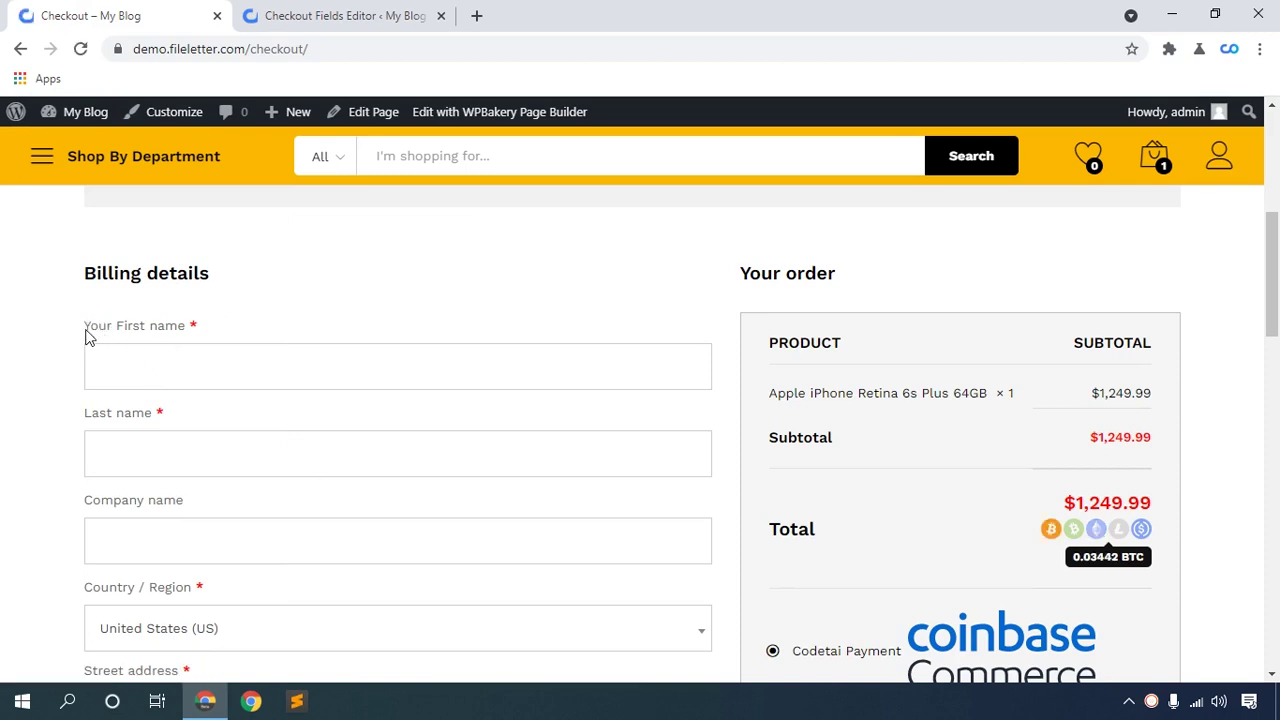
drag(99, 326, 193, 324)
click(184, 339)
Step: Copy the first billing field's label "Your First name" into its placeholder in the checkout fields editor and save the changes
click(322, 12)
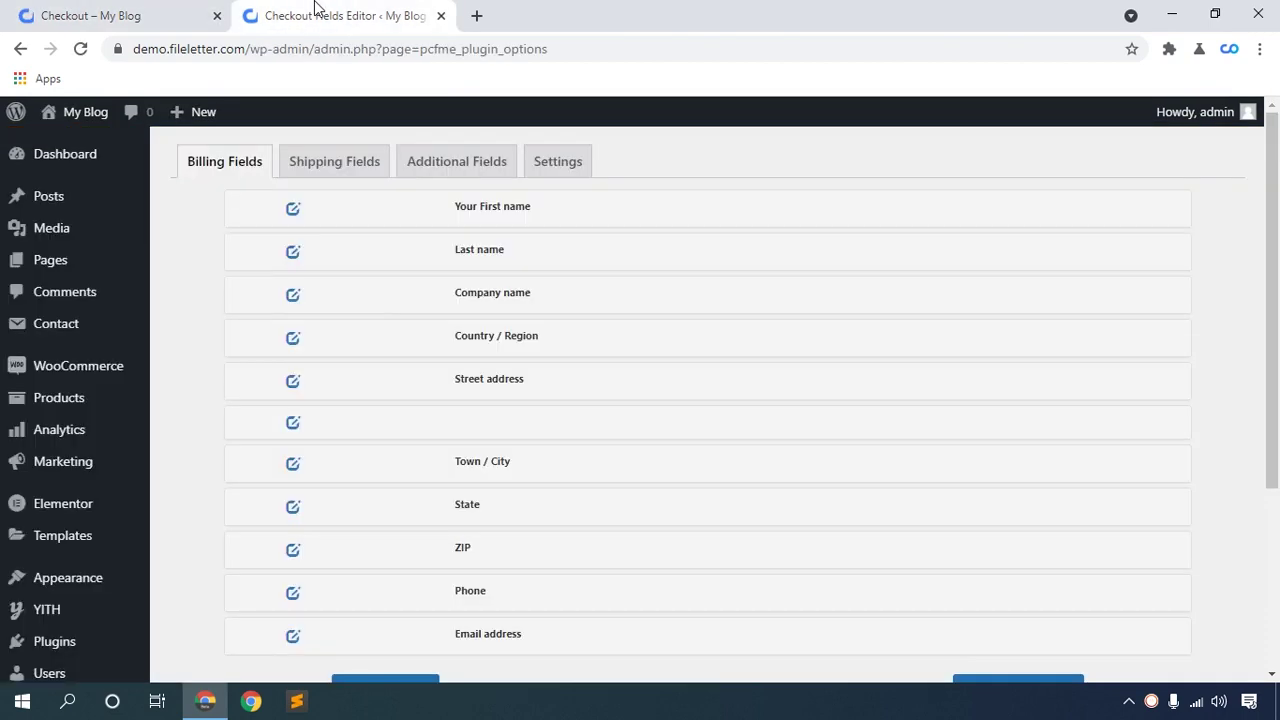
click(294, 214)
scroll(417, 403, down, 1)
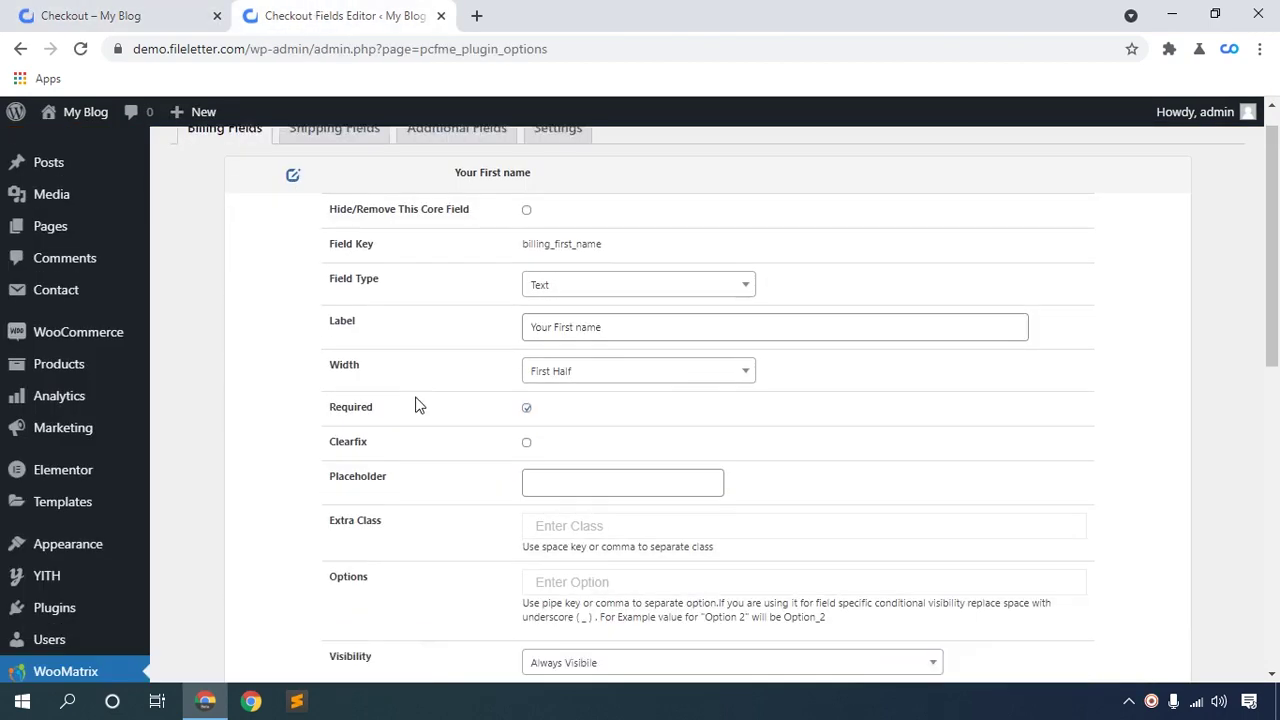
click(531, 422)
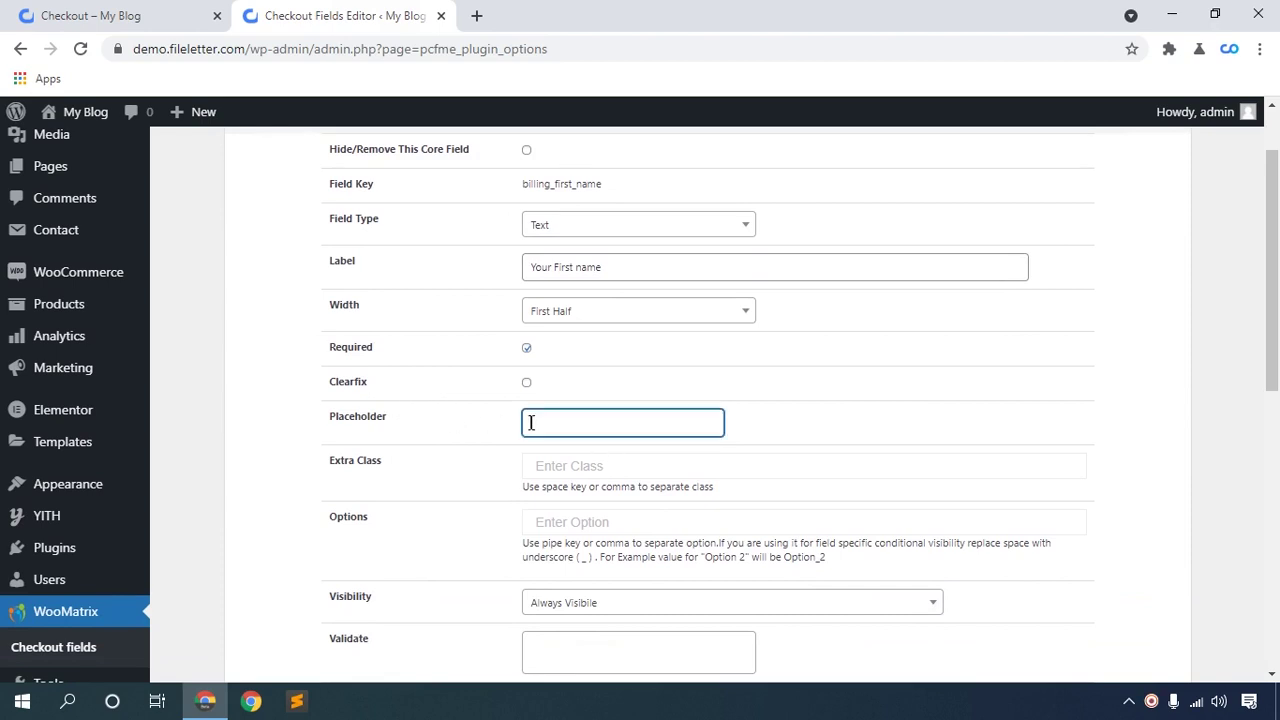
drag(611, 272, 534, 268)
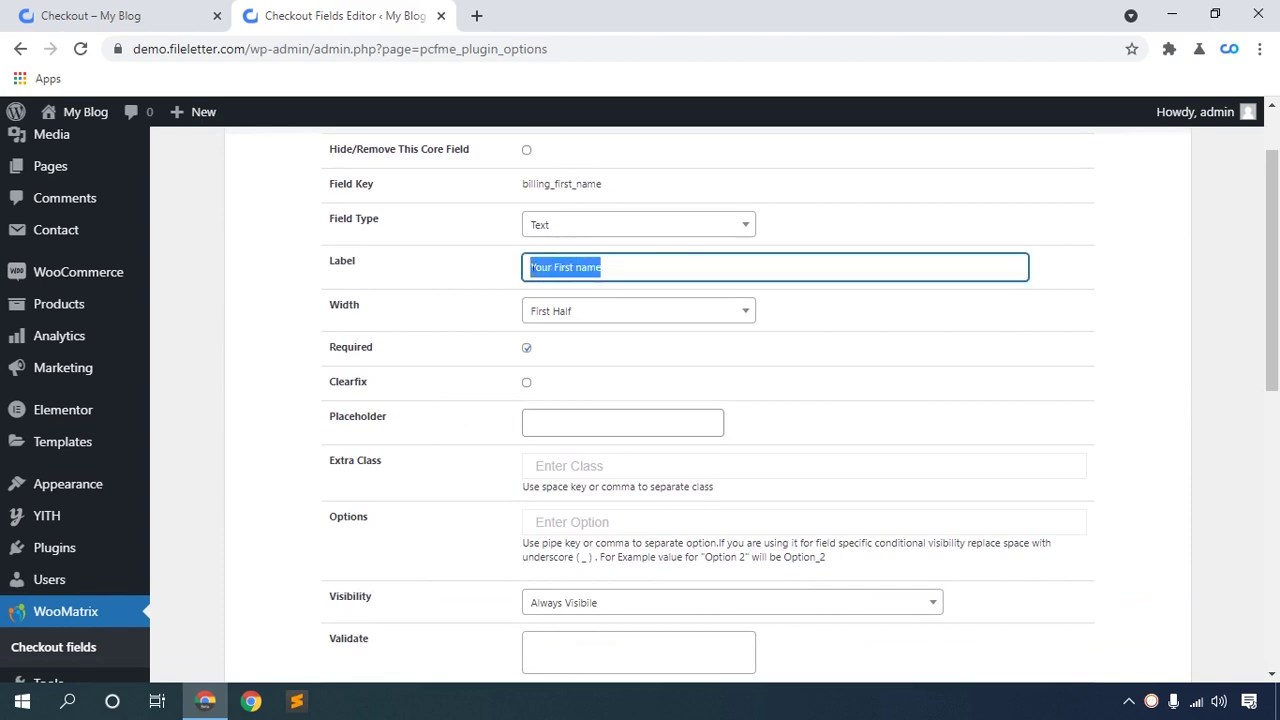
right_click(533, 267)
click(590, 337)
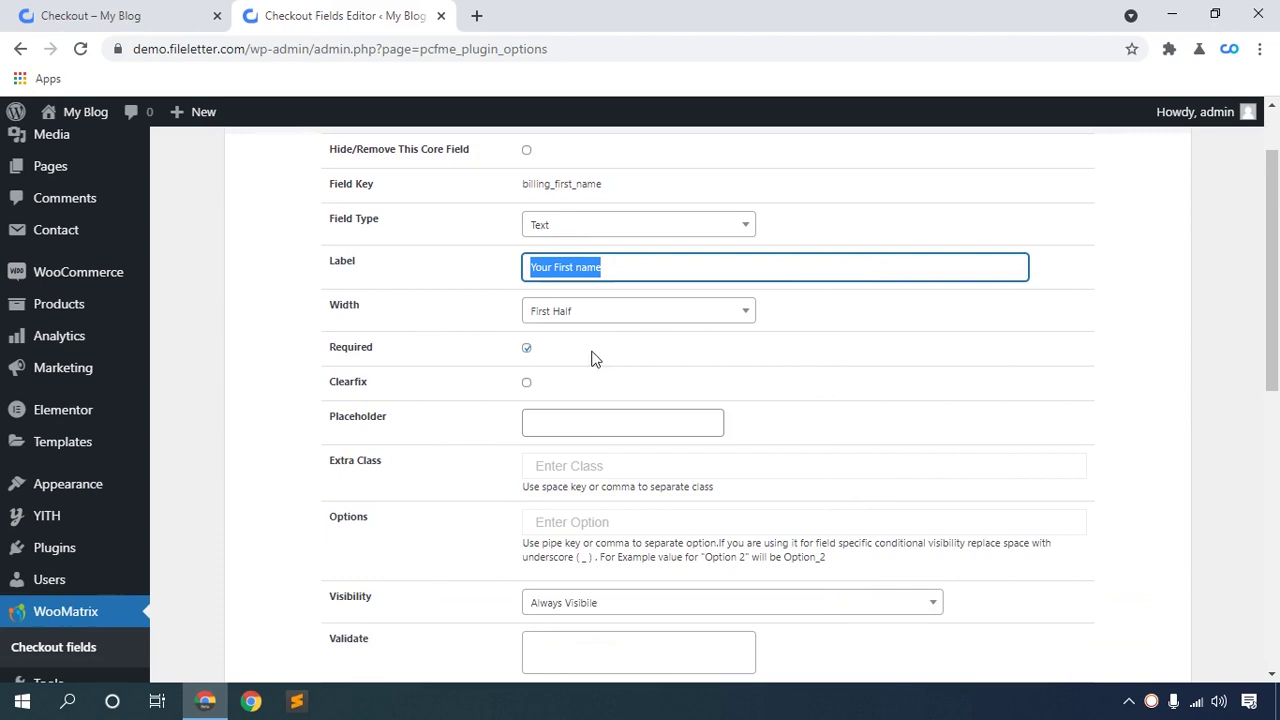
click(566, 424)
right_click(566, 424)
click(607, 232)
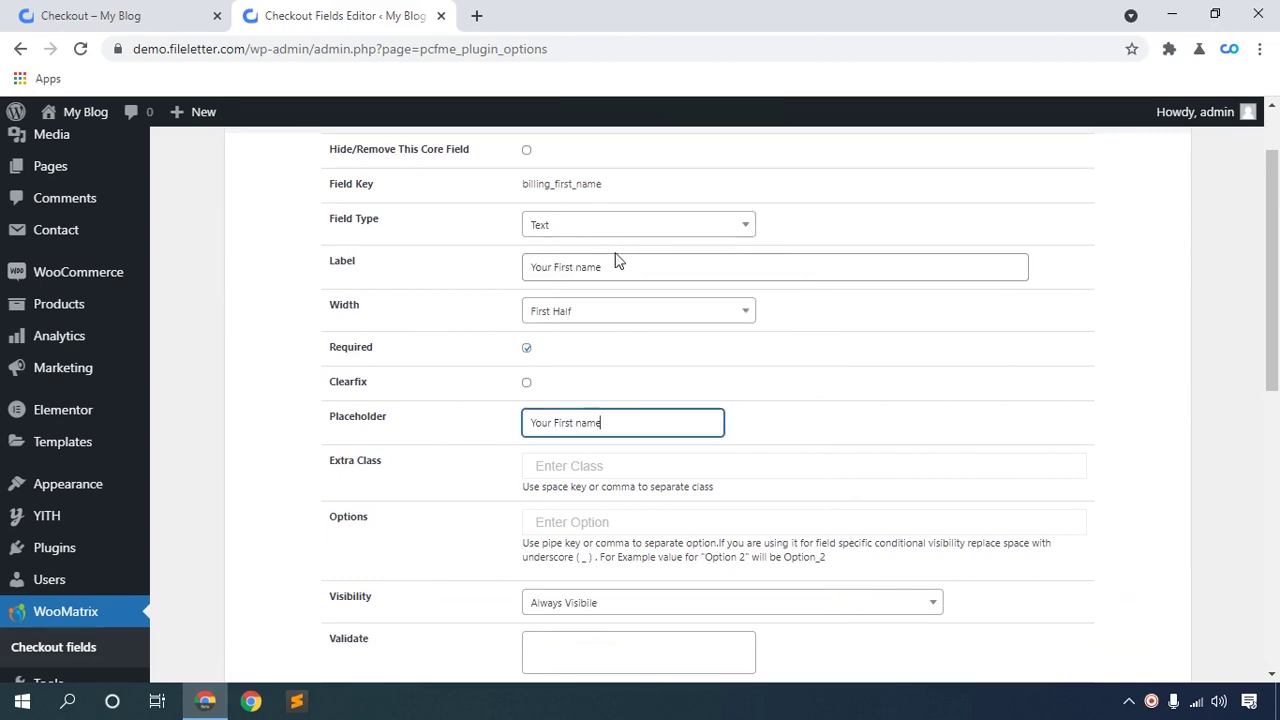
scroll(821, 410, down, 7)
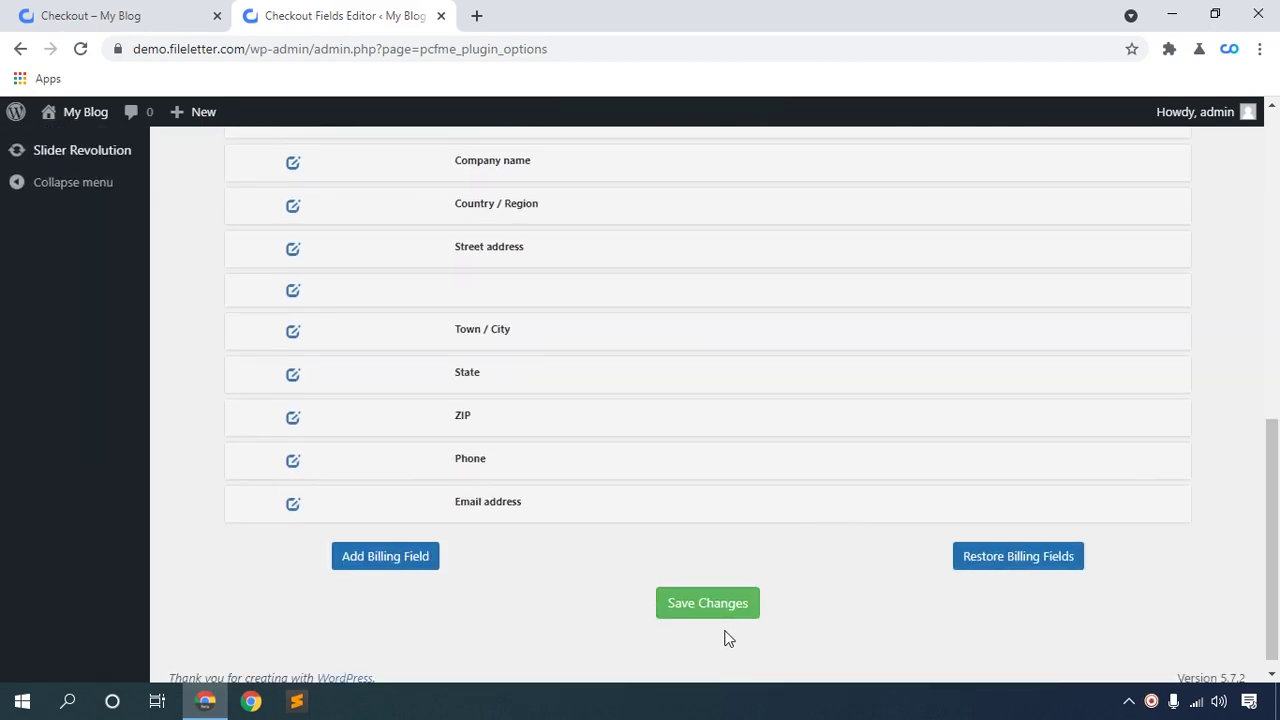
click(697, 621)
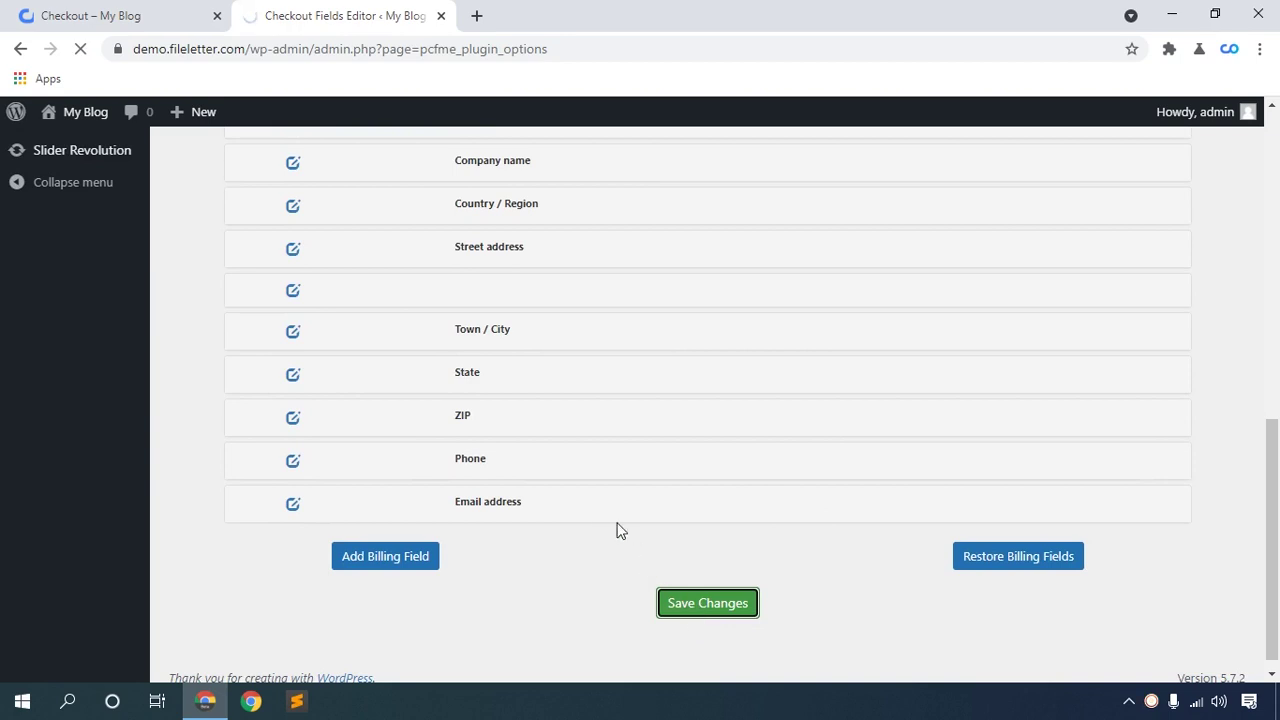
Step: Reload the checkout page and examine the placeholder text in the first name billing field
click(147, 10)
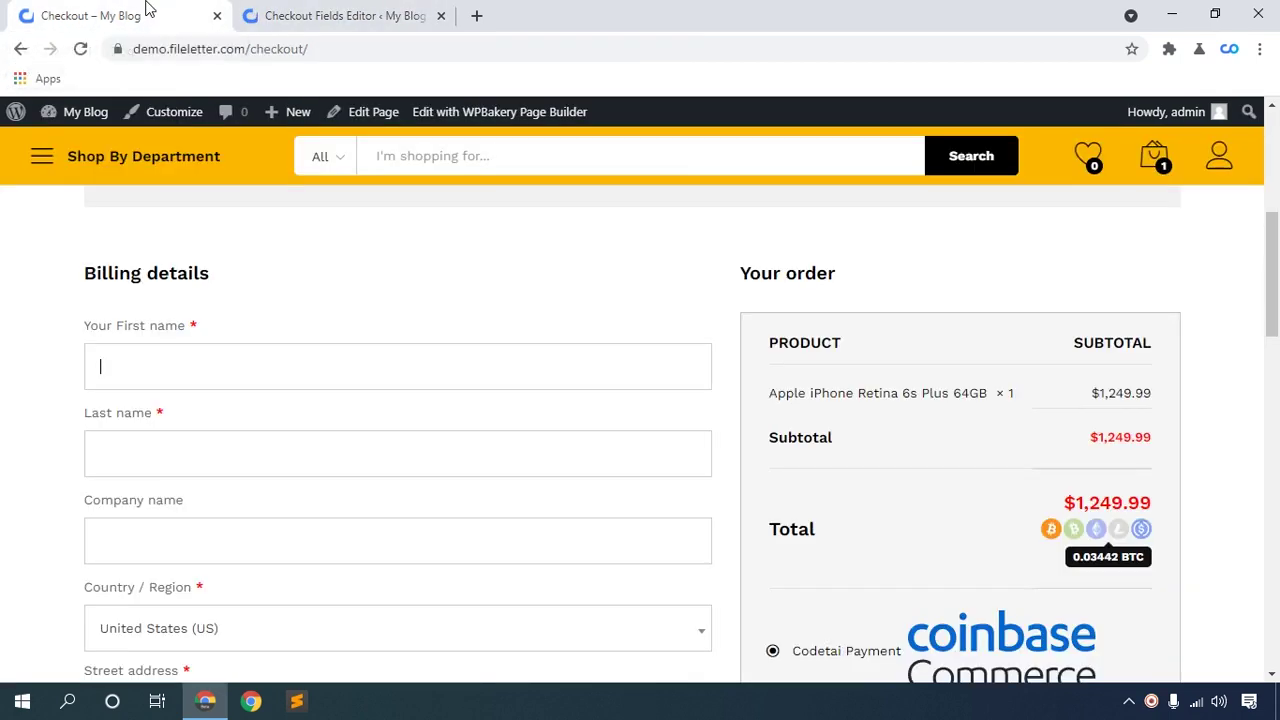
click(80, 48)
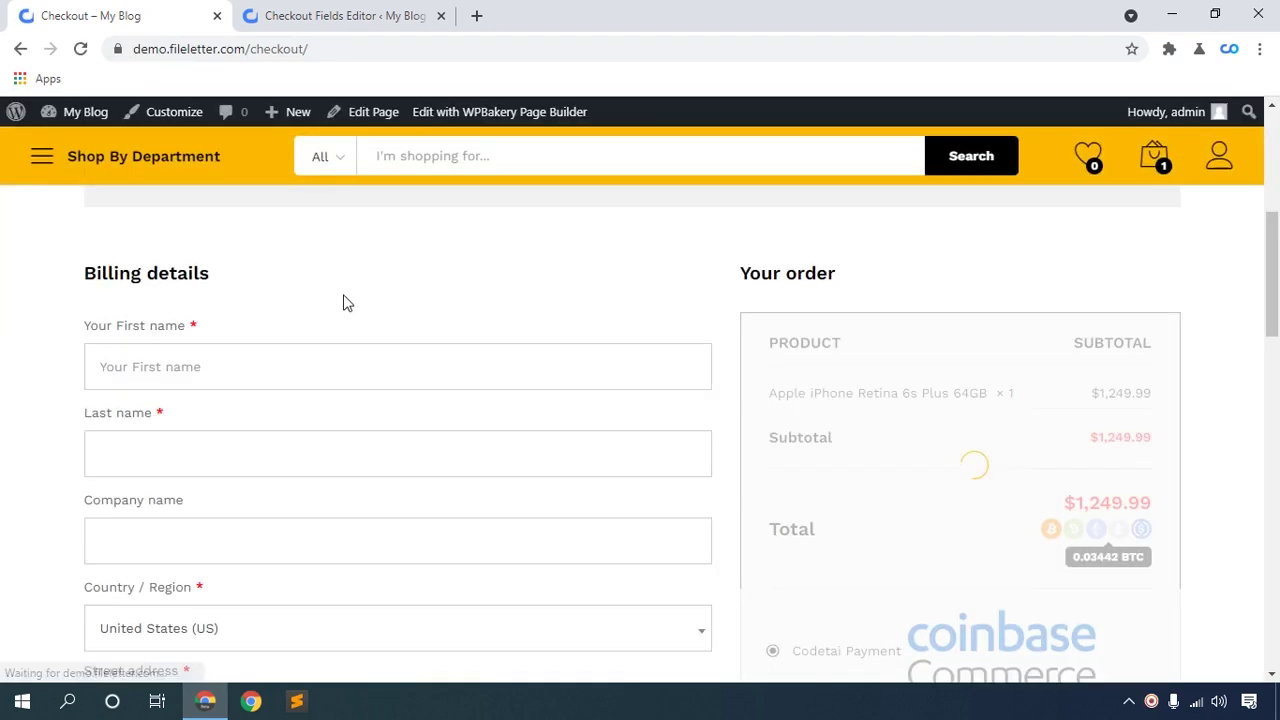
scroll(108, 257, down, 1)
scroll(108, 257, up, 1)
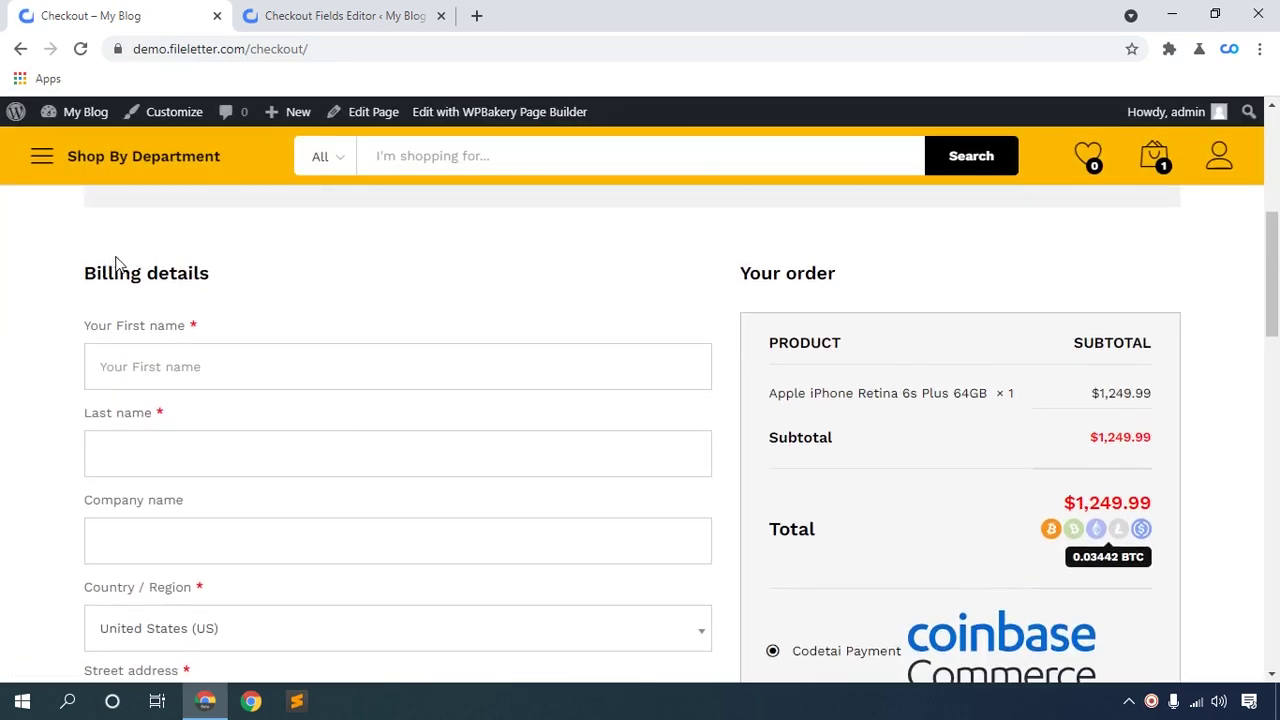
scroll(186, 333, down, 1)
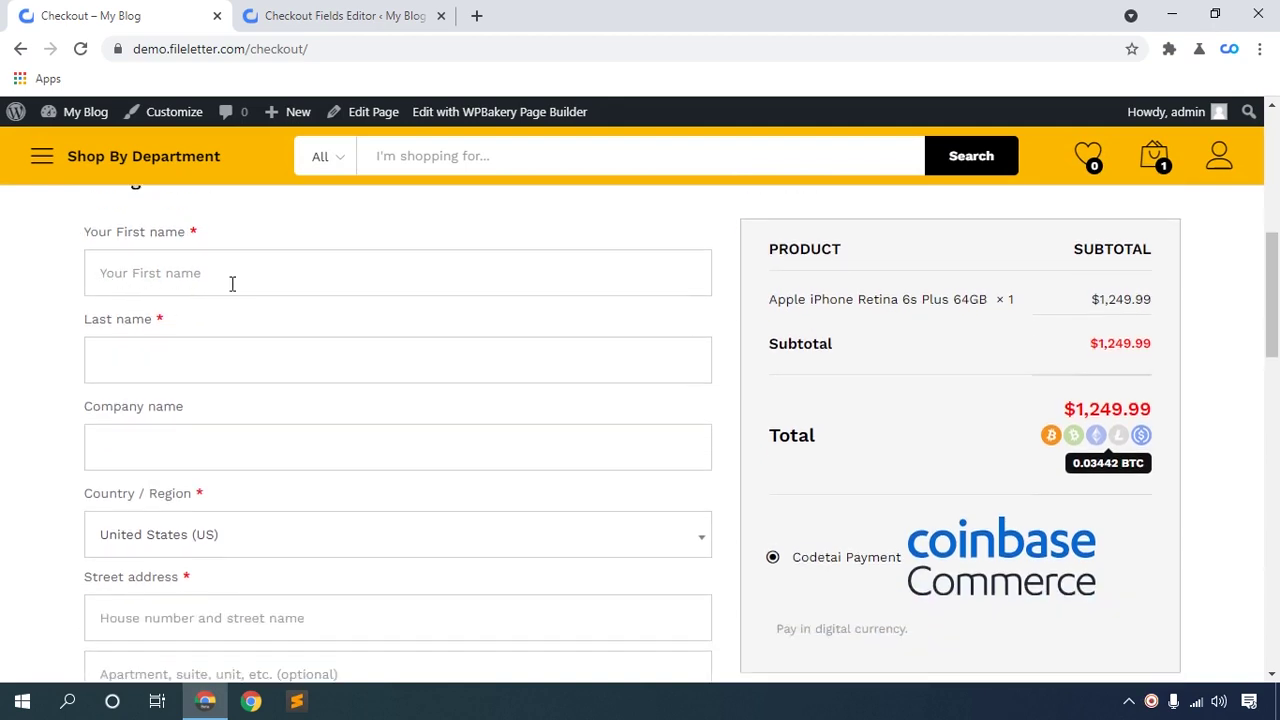
Step: Review the Your First name billing field's settings in the checkout fields editor, including its Required, Options, Visibility, Validate and order display settings
click(325, 15)
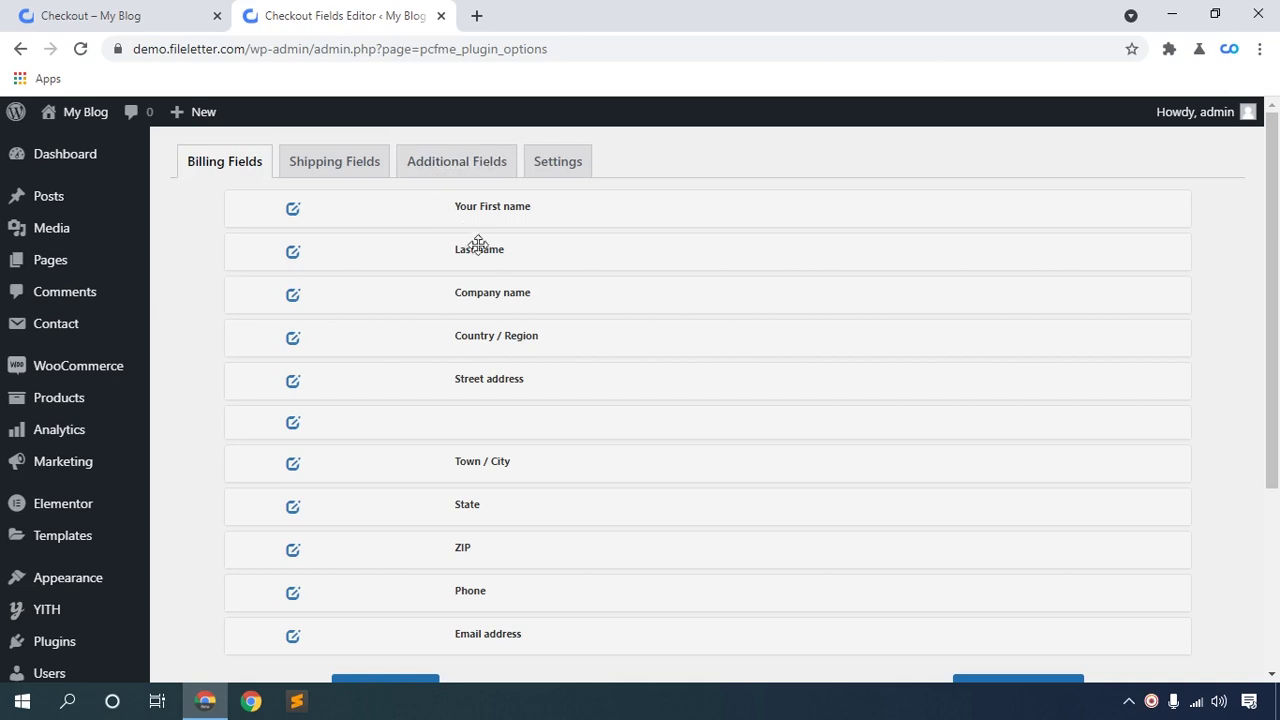
click(292, 209)
scroll(545, 330, down, 2)
scroll(549, 335, up, 1)
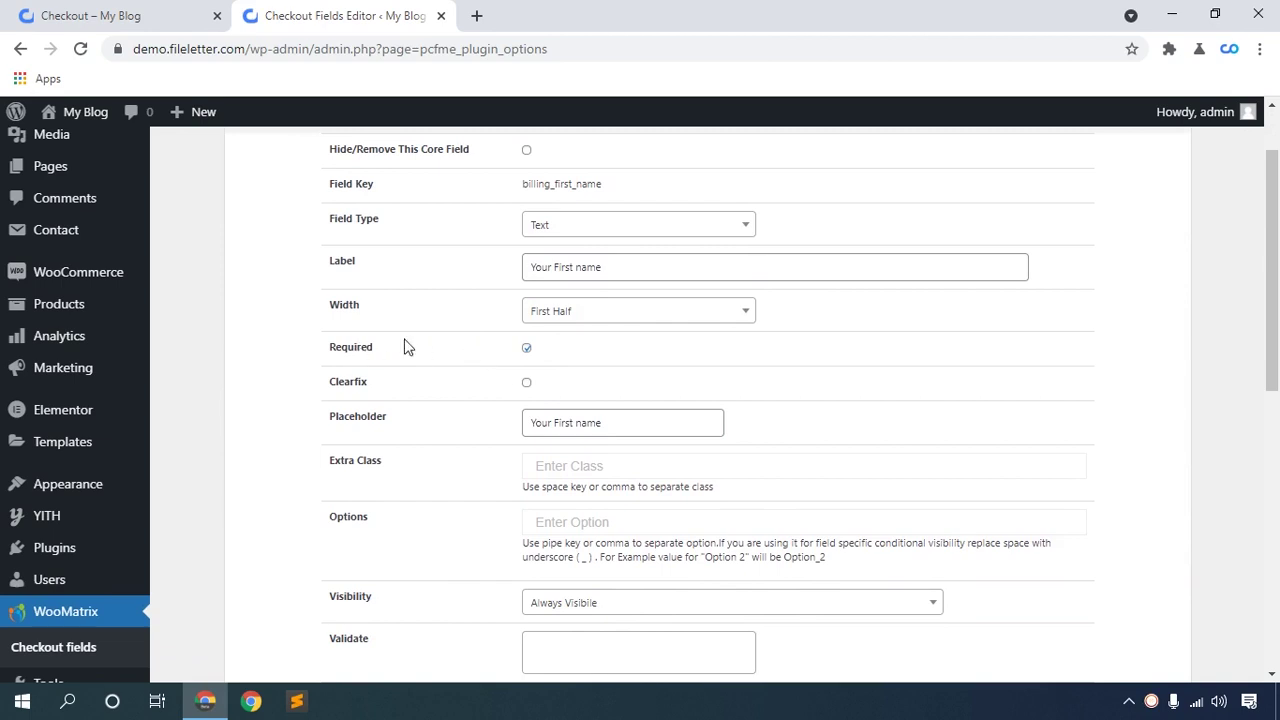
click(526, 350)
scroll(529, 405, down, 1)
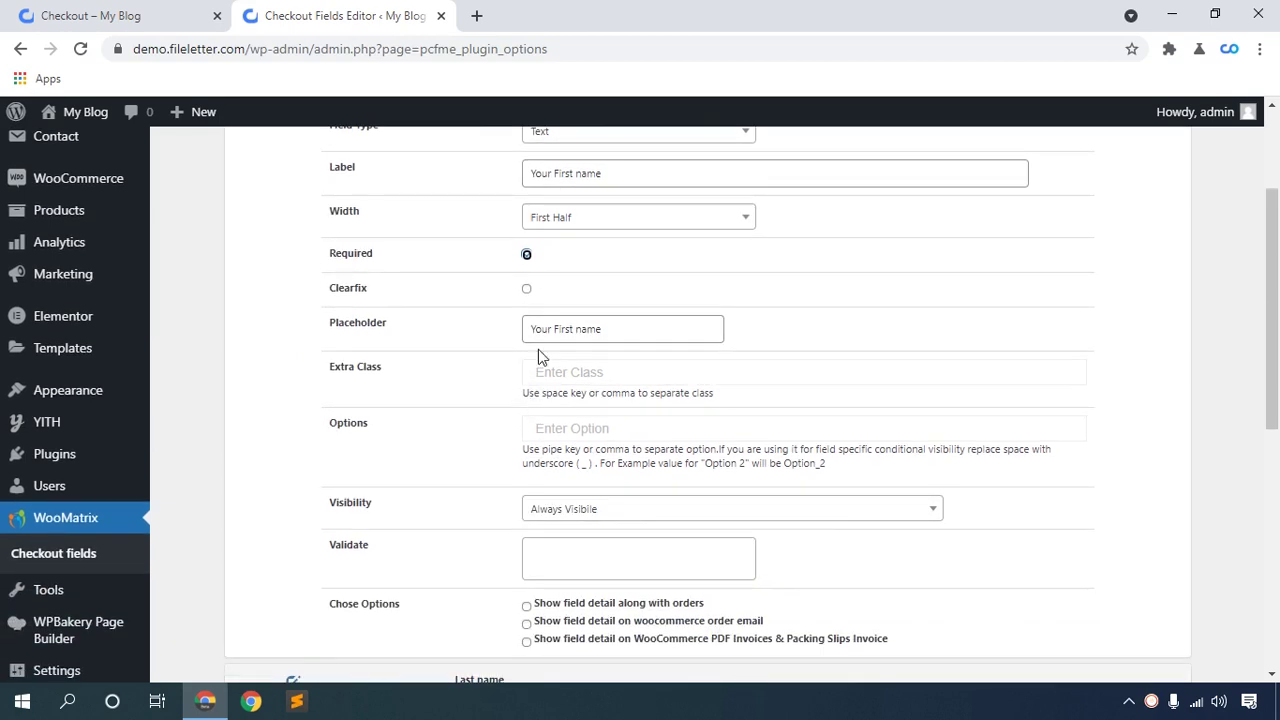
scroll(573, 339, down, 2)
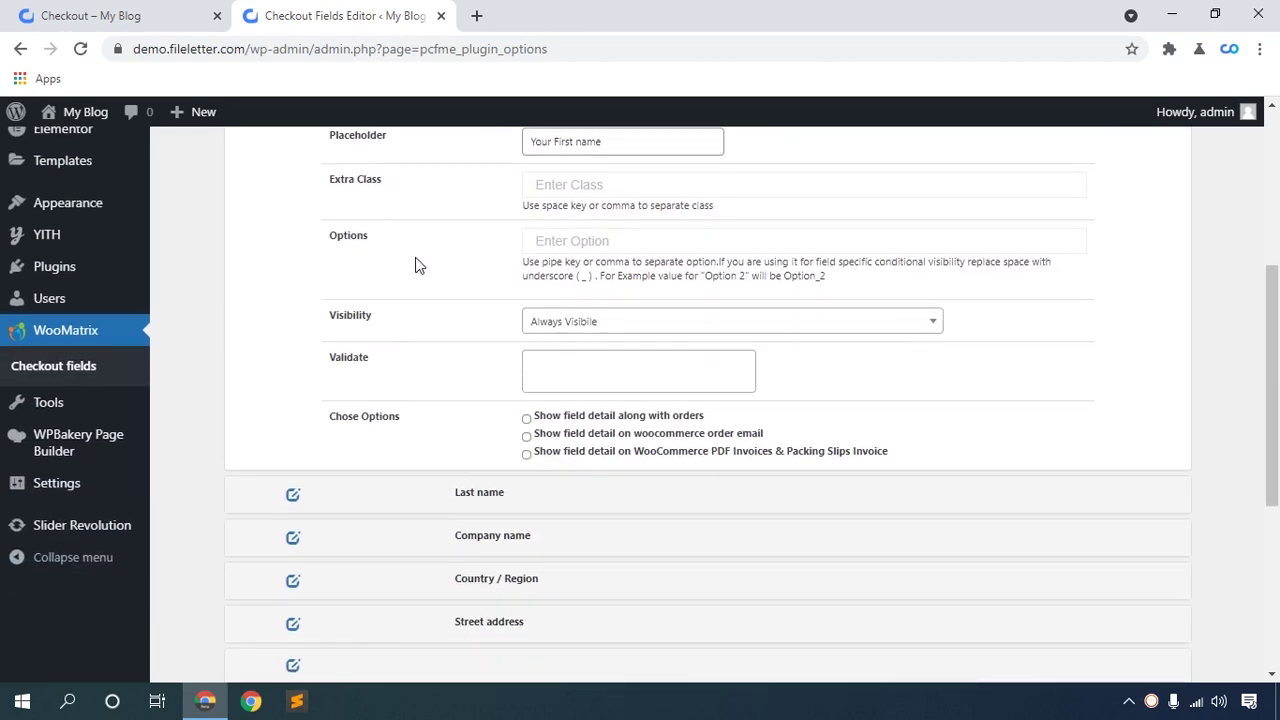
scroll(445, 300, down, 2)
scroll(460, 330, up, 1)
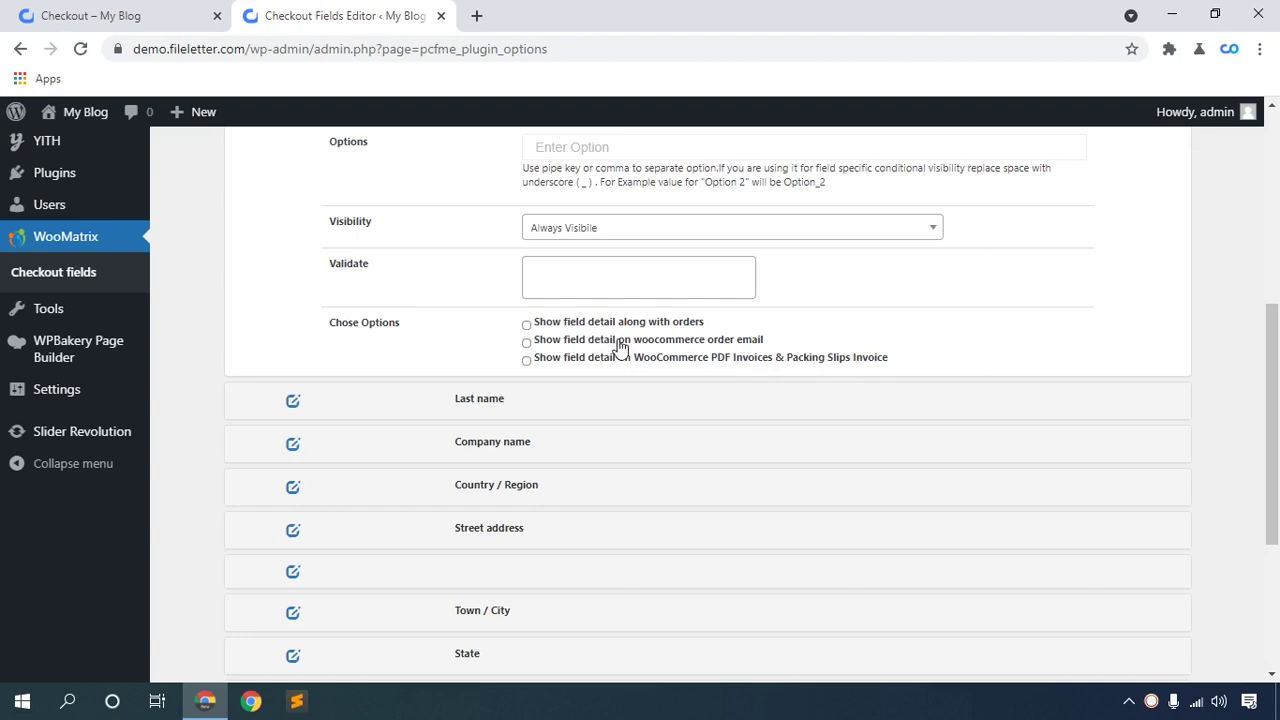
scroll(440, 425, up, 1)
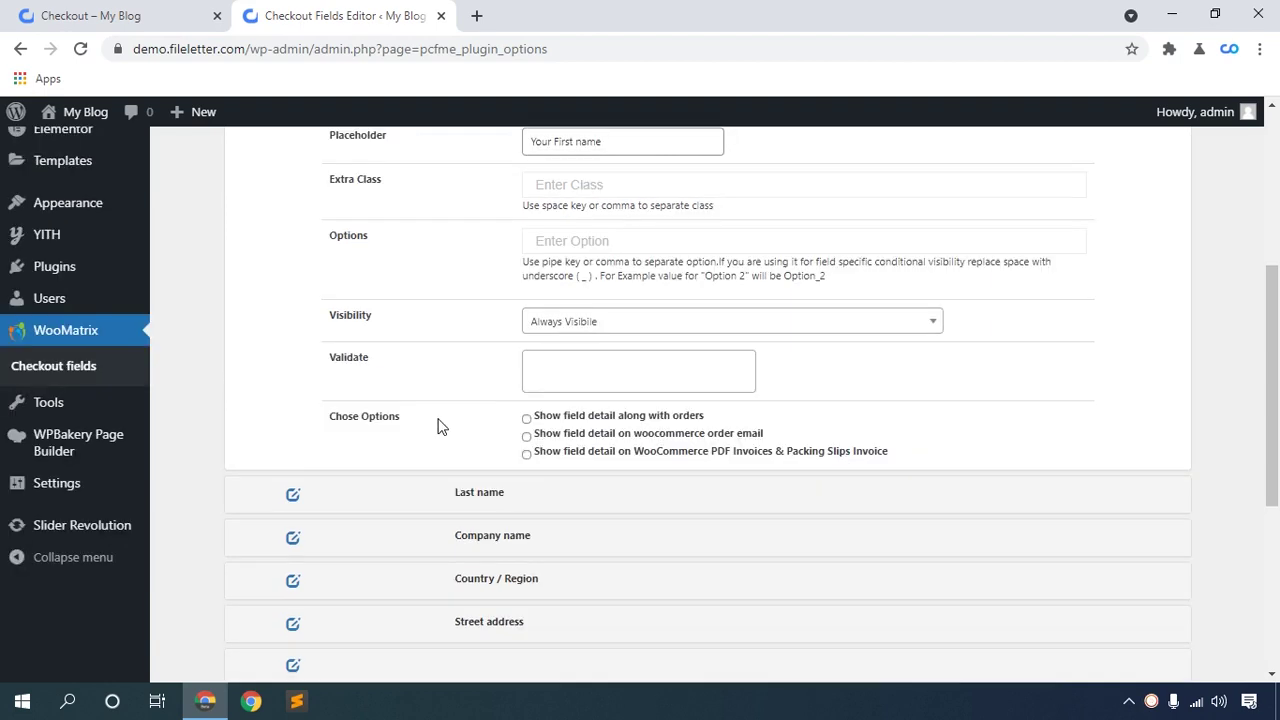
scroll(440, 425, up, 2)
scroll(380, 470, down, 1)
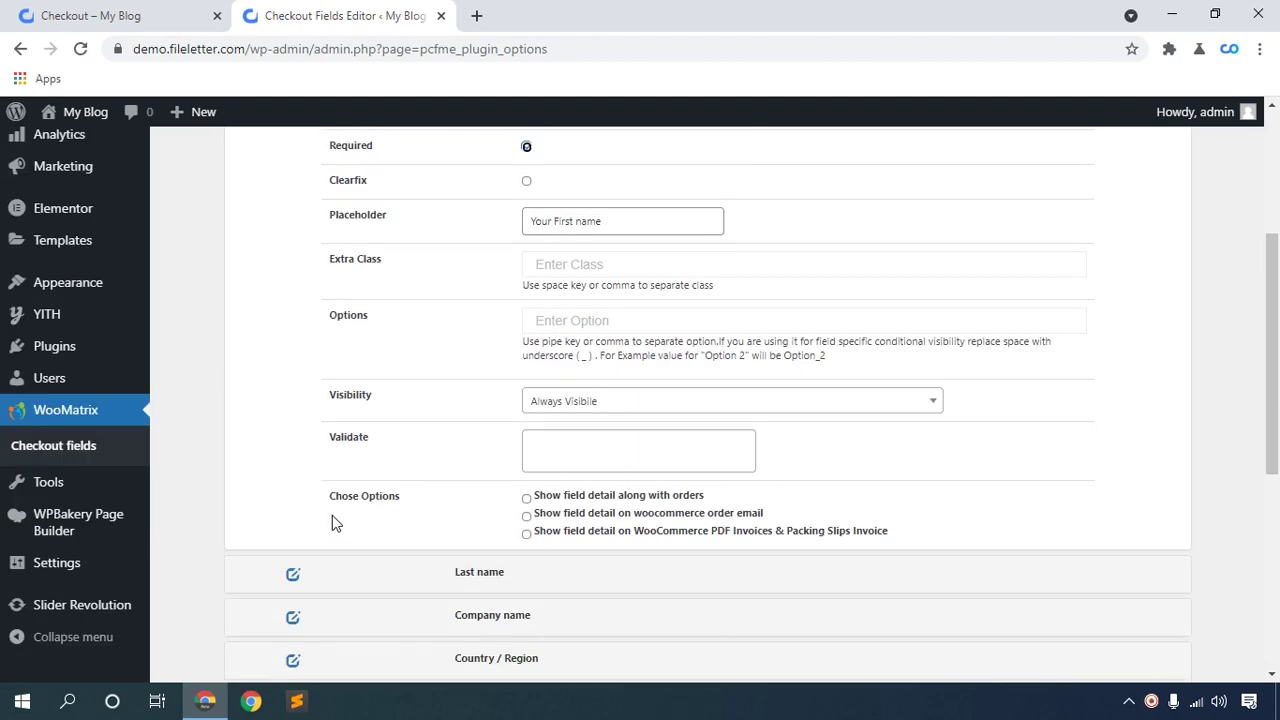
Step: Add a new billing field below Email address and open its settings
scroll(332, 515, down, 5)
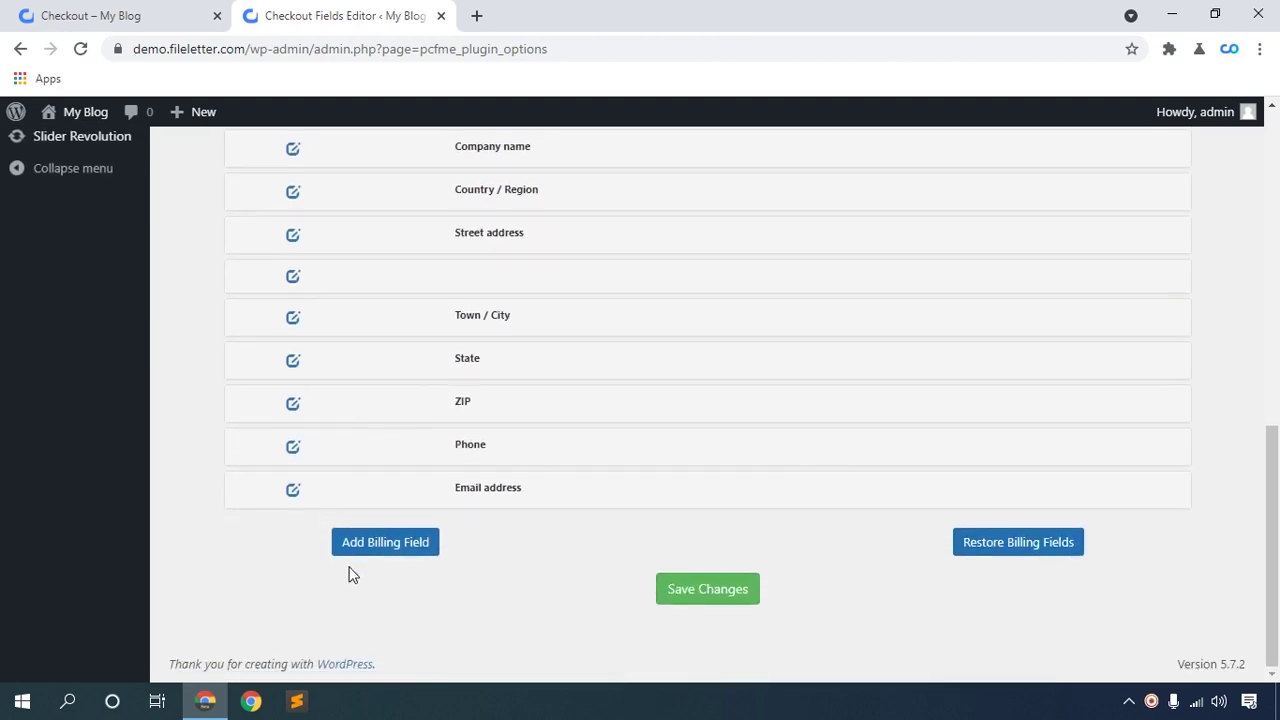
click(395, 554)
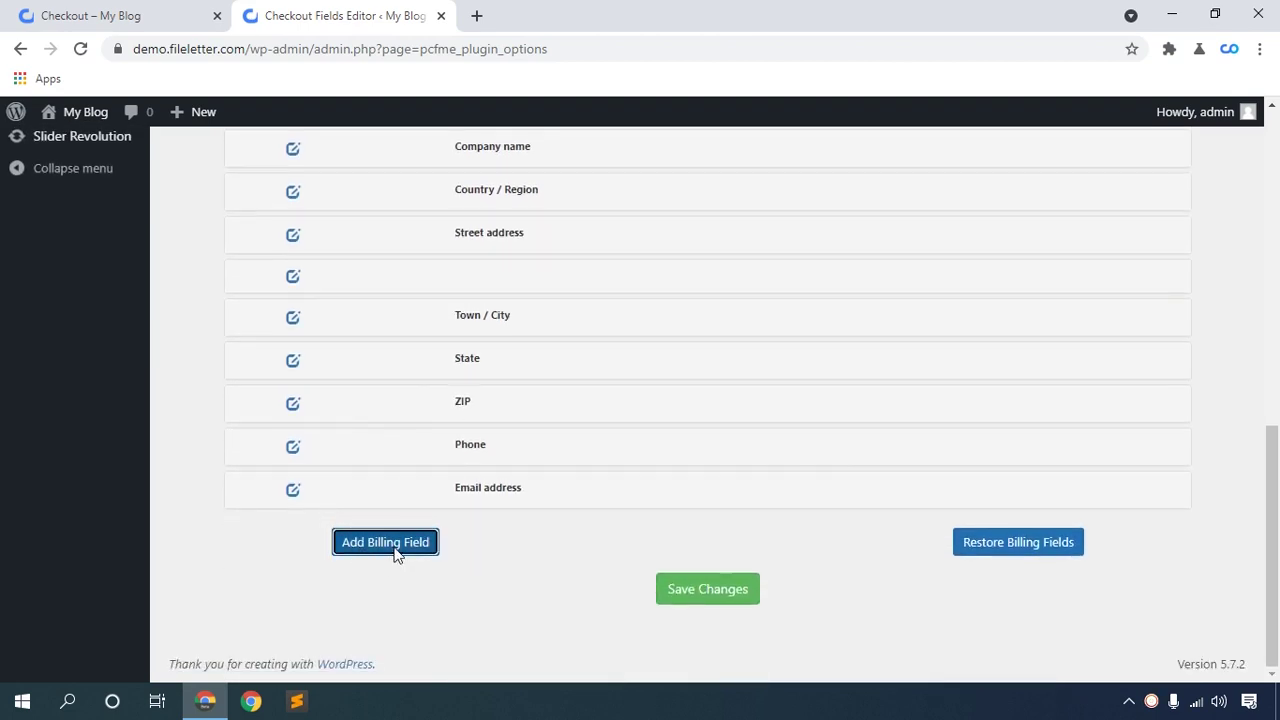
scroll(394, 547, down, 1)
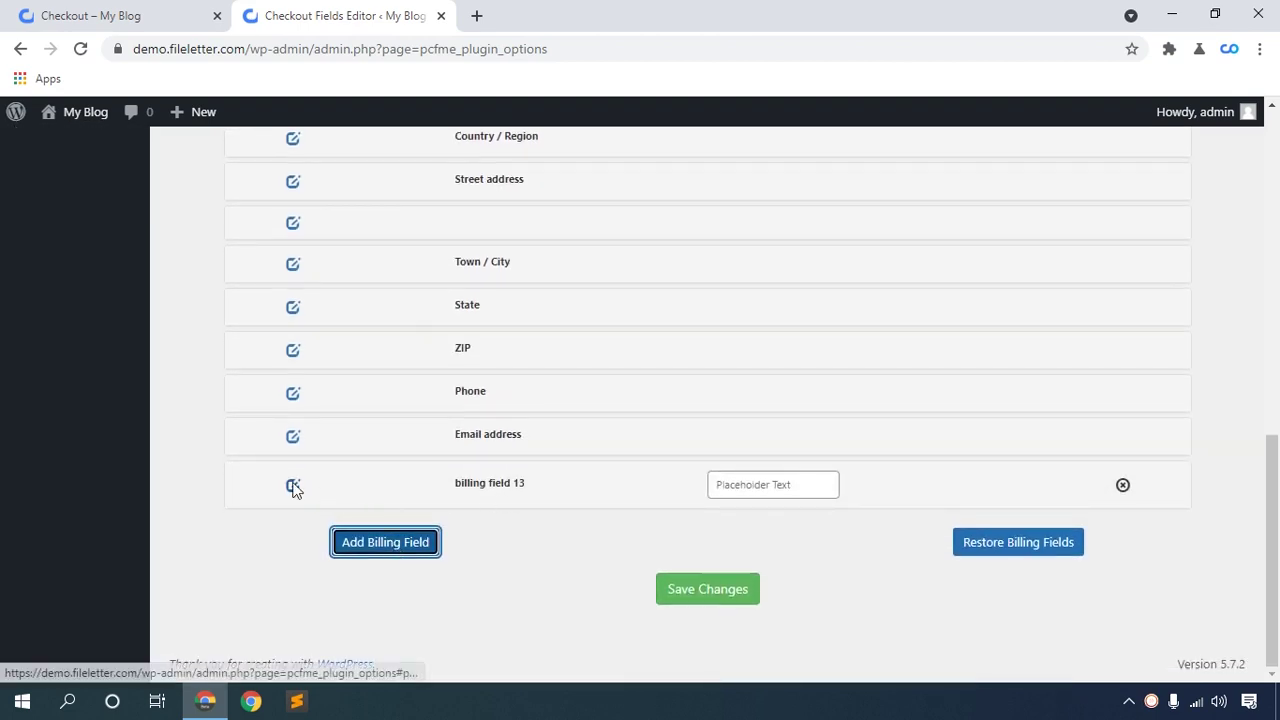
click(293, 487)
scroll(528, 405, up, 5)
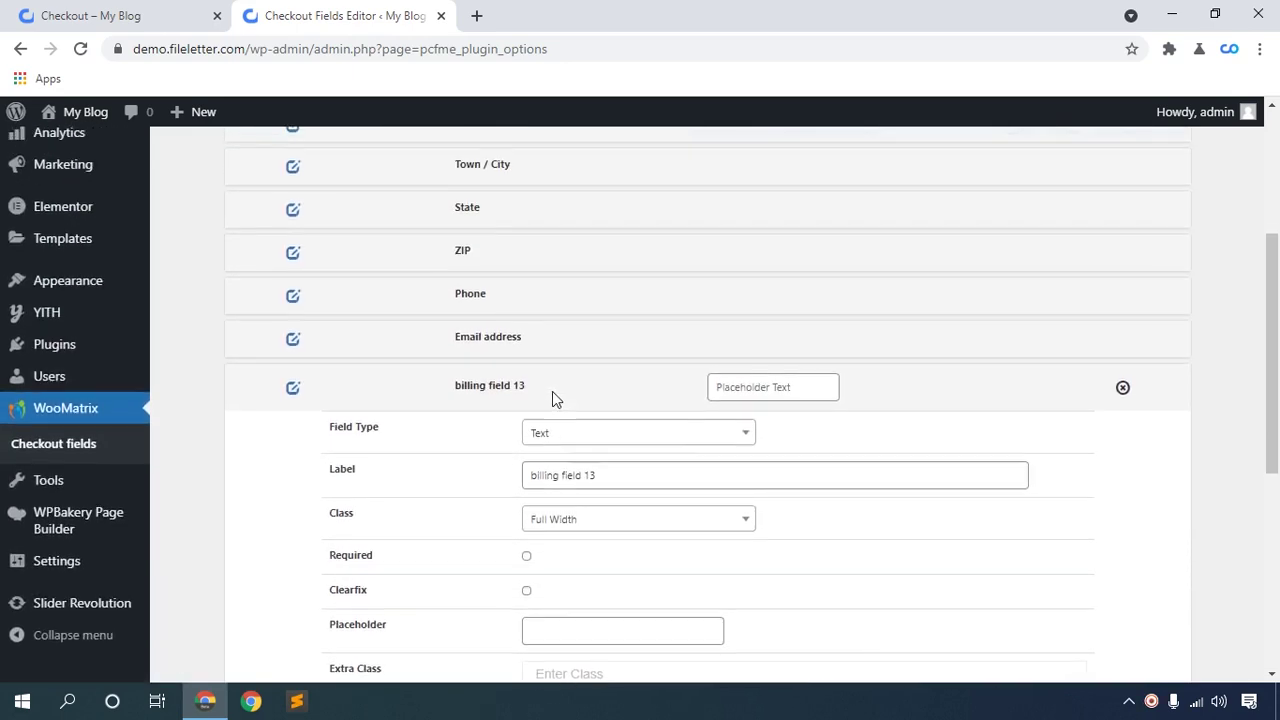
scroll(565, 415, down, 2)
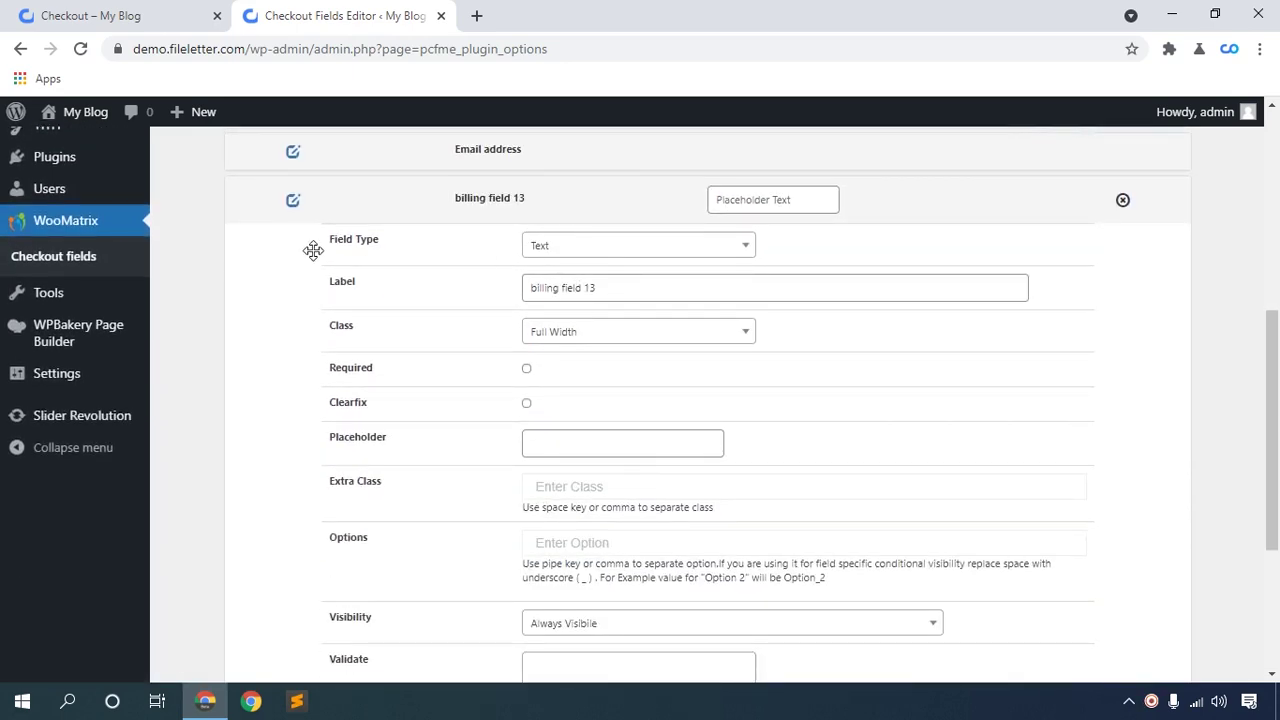
Step: Review the field types available for the new billing field and select Text
click(561, 244)
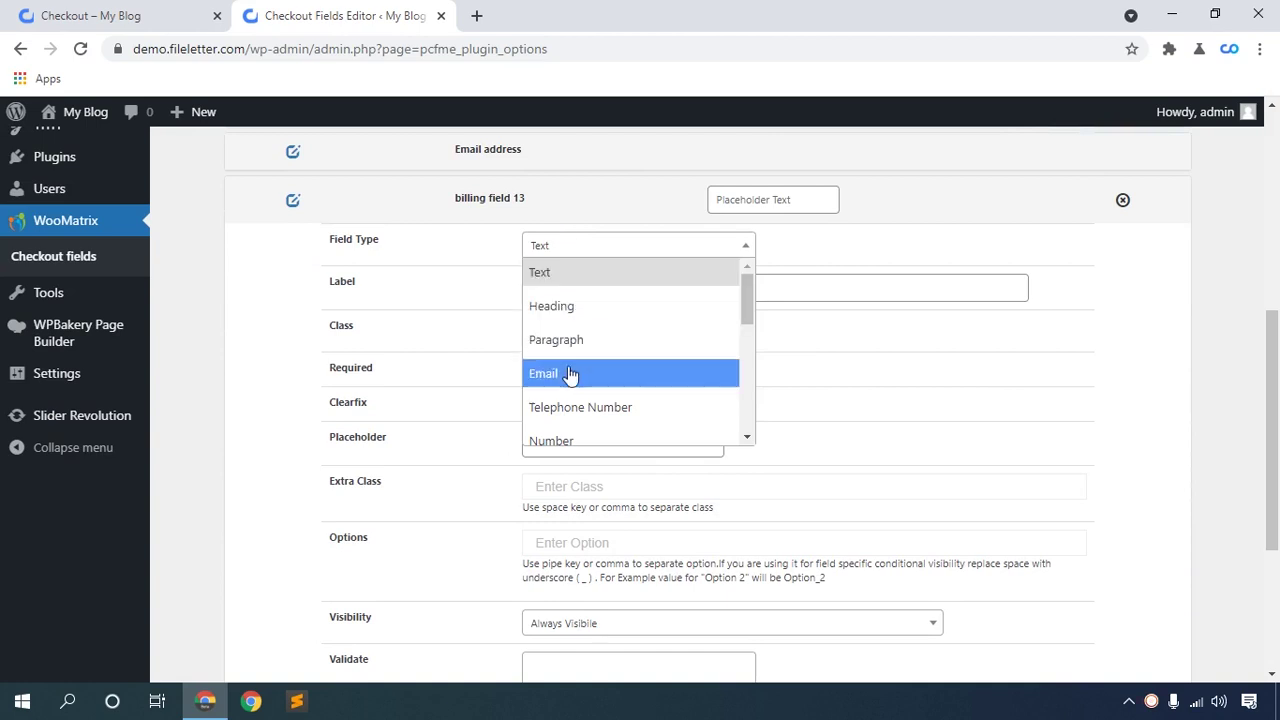
scroll(570, 383, down, 1)
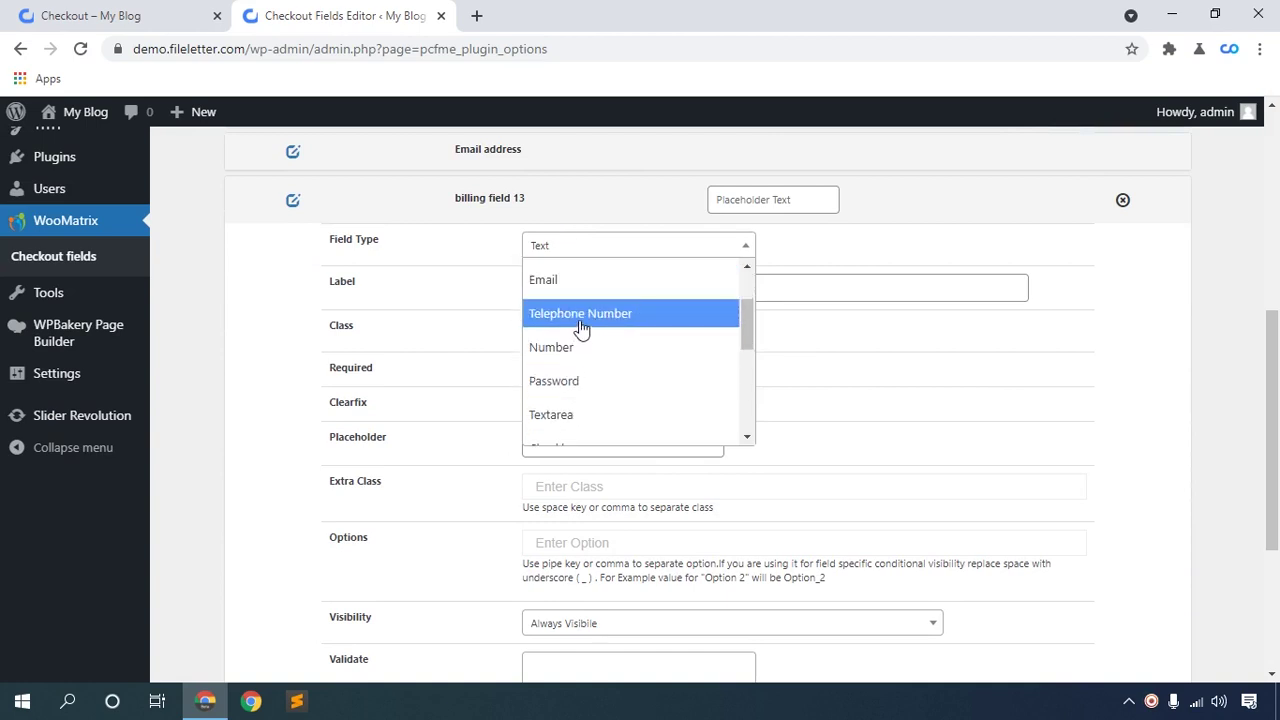
scroll(581, 345, down, 1)
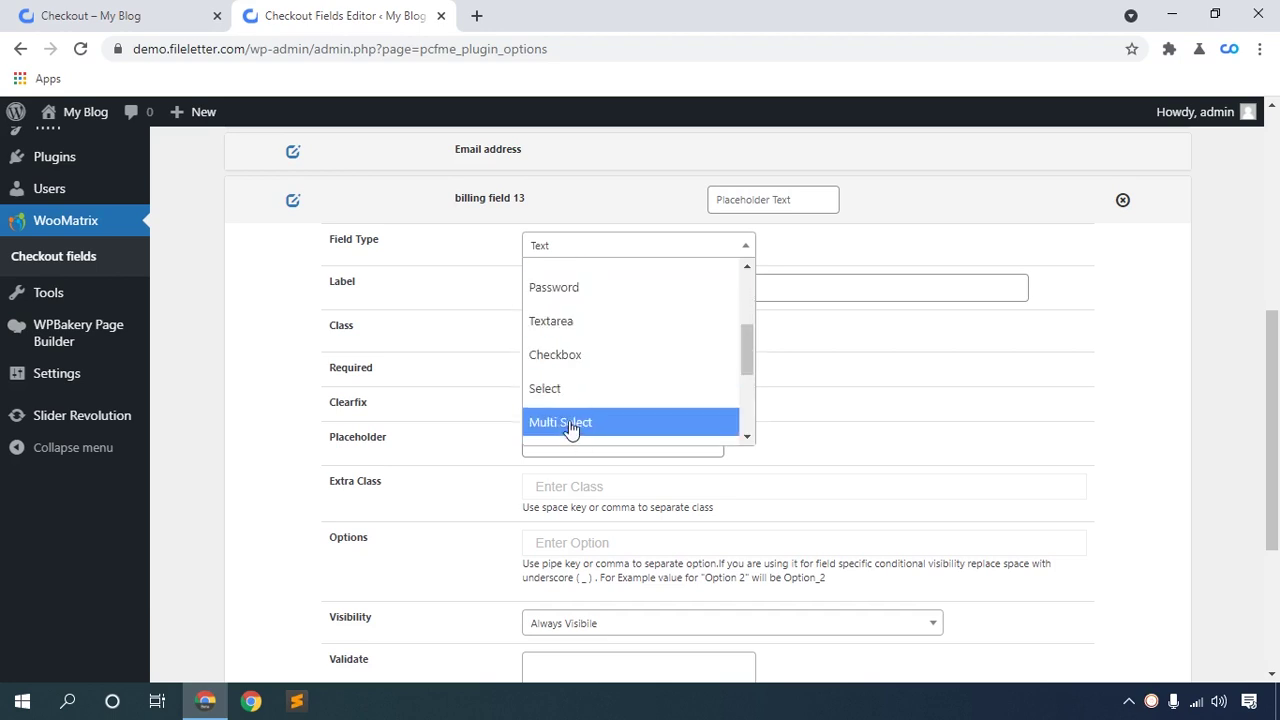
scroll(568, 422, down, 1)
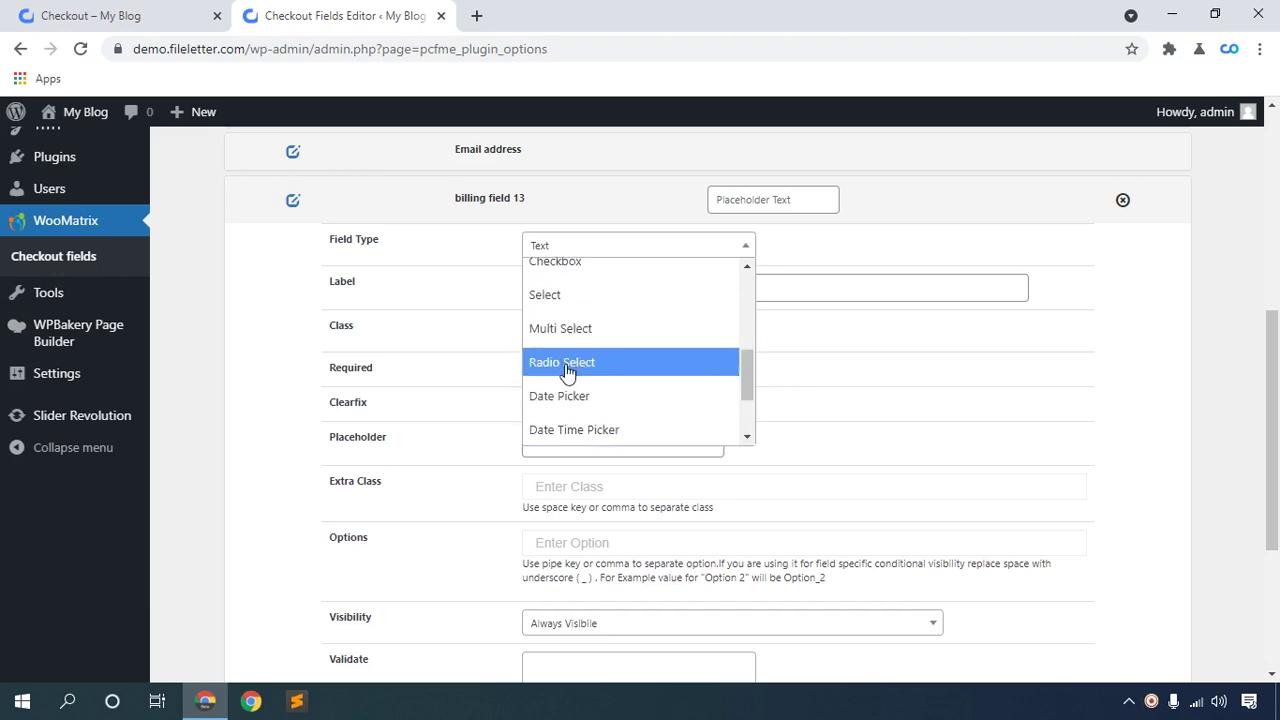
scroll(588, 432, down, 1)
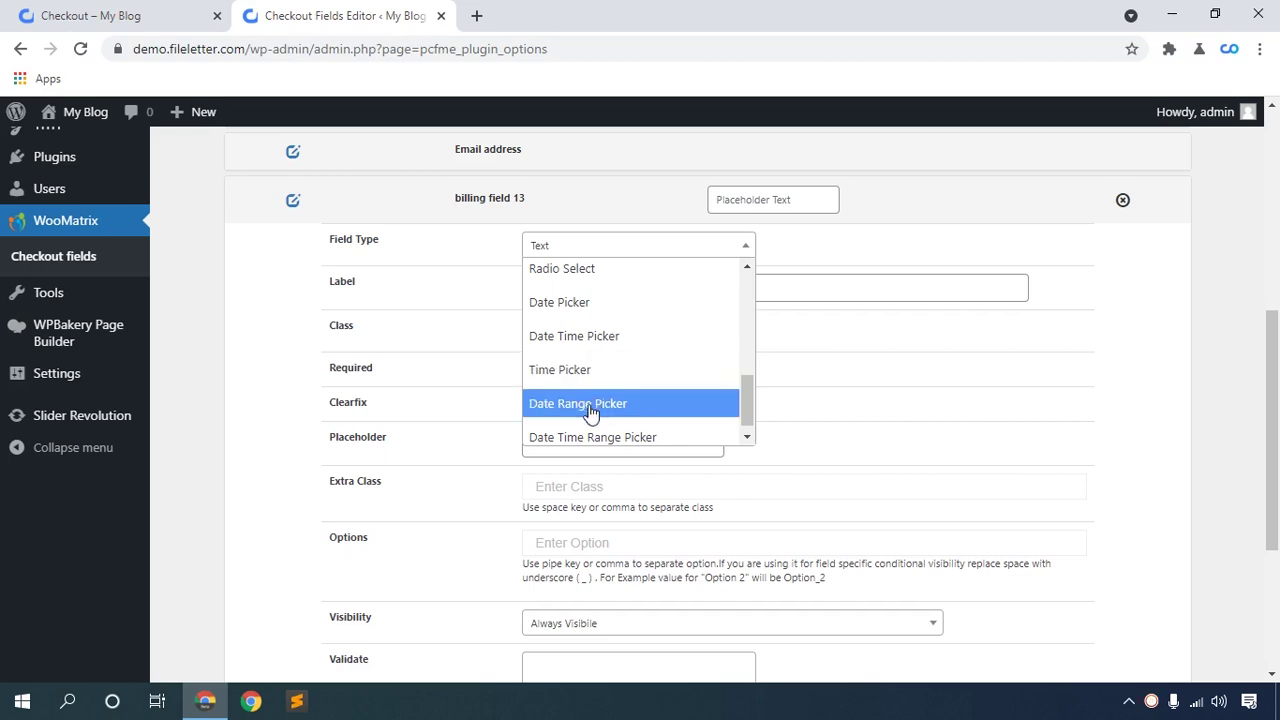
scroll(590, 412, down, 1)
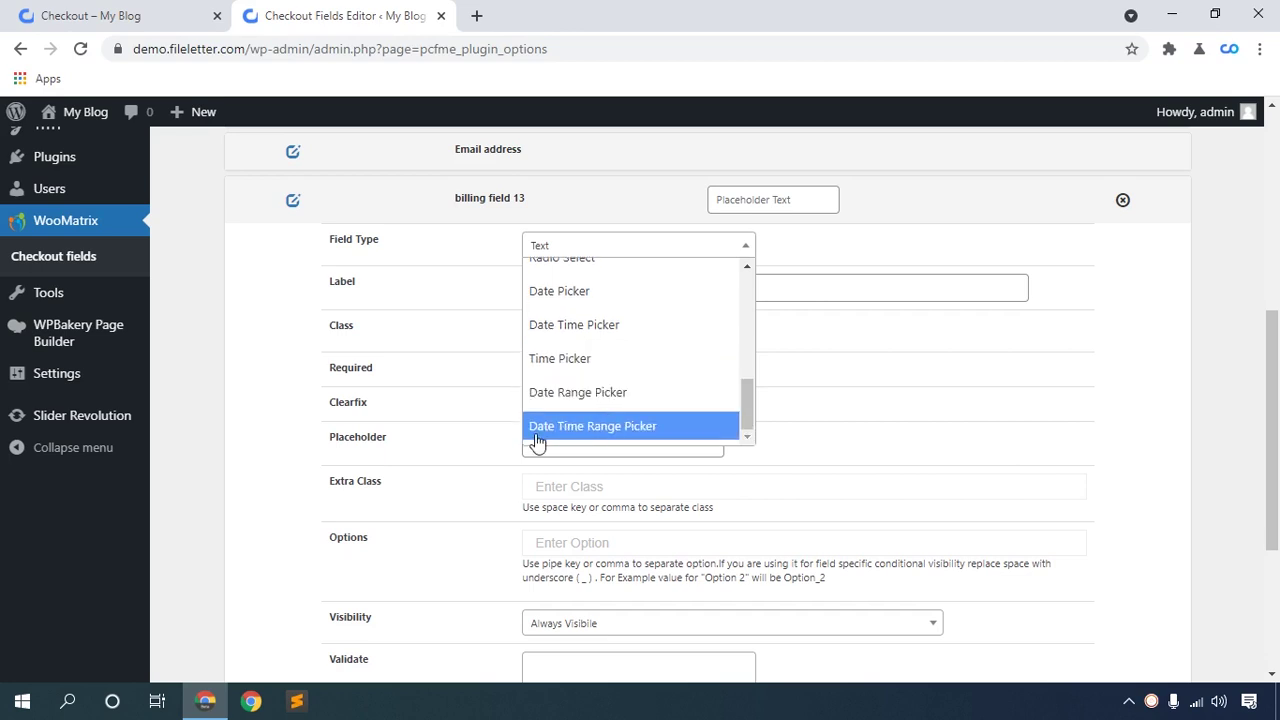
scroll(695, 442, up, 5)
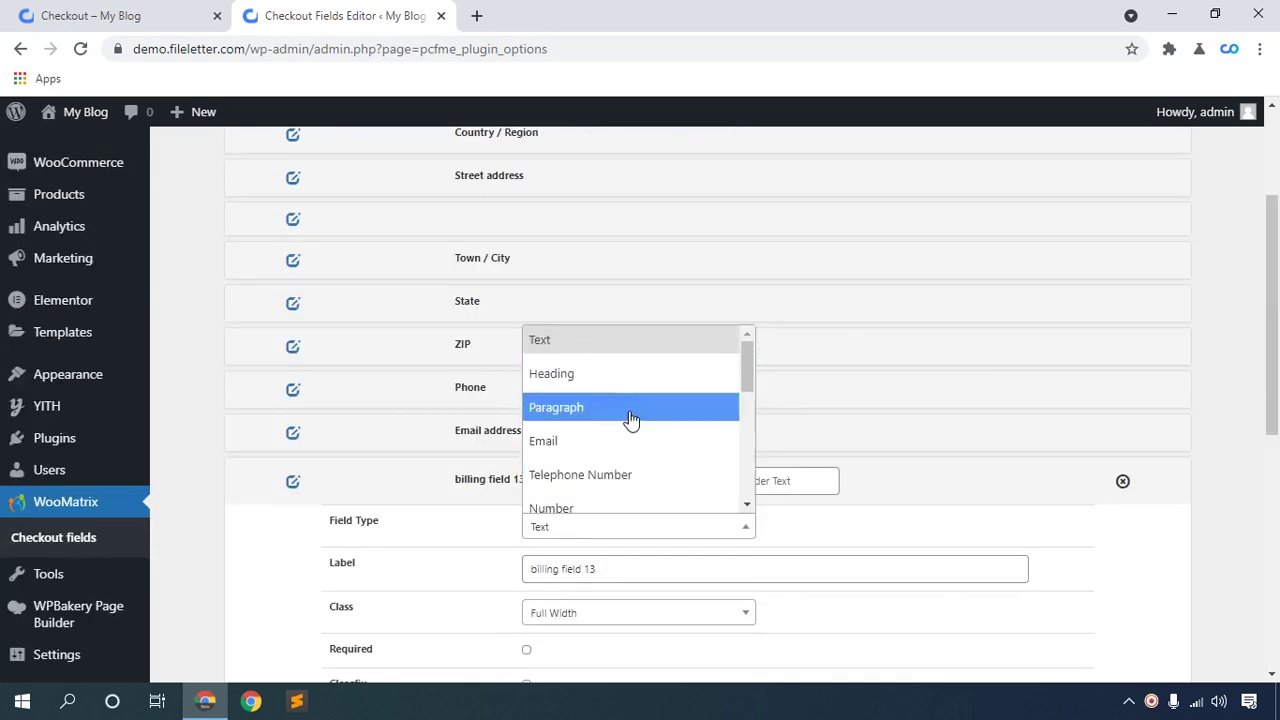
click(560, 338)
scroll(577, 382, down, 2)
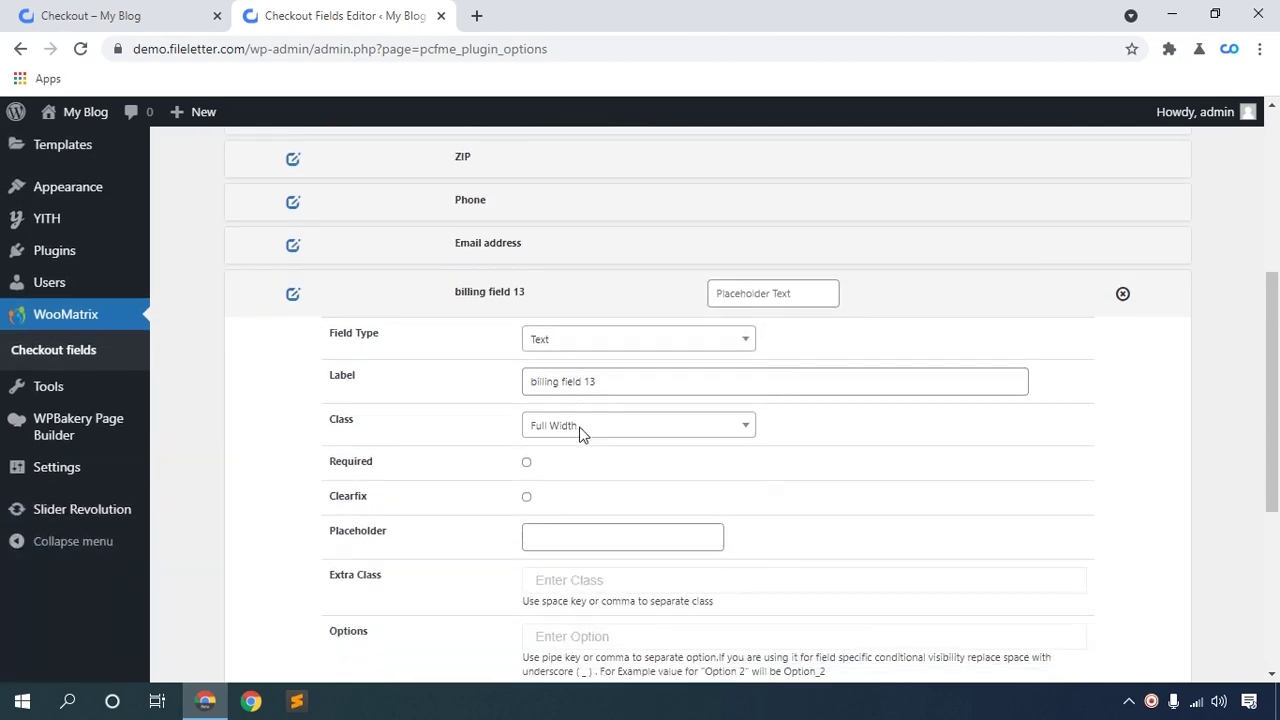
scroll(605, 420, down, 1)
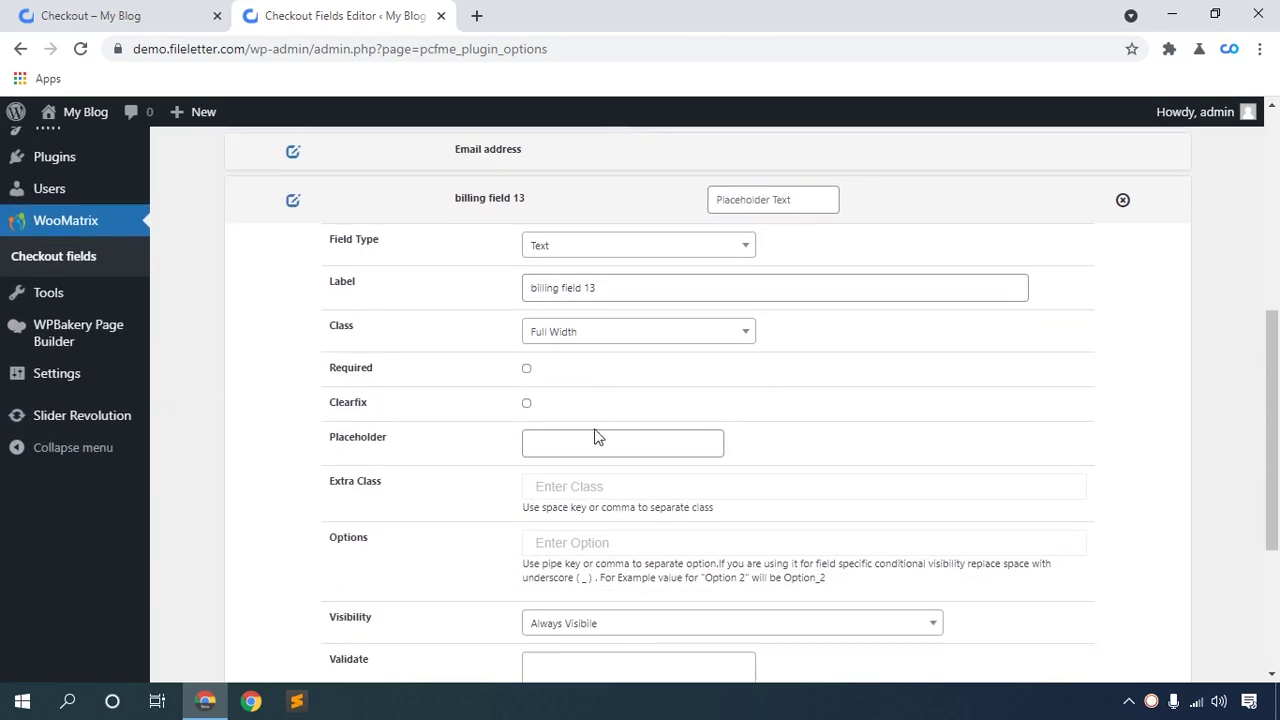
Step: Set the new billing field's label to "User name" and its placeholder to "Enter your user name", and save the changes
triple_click(606, 287)
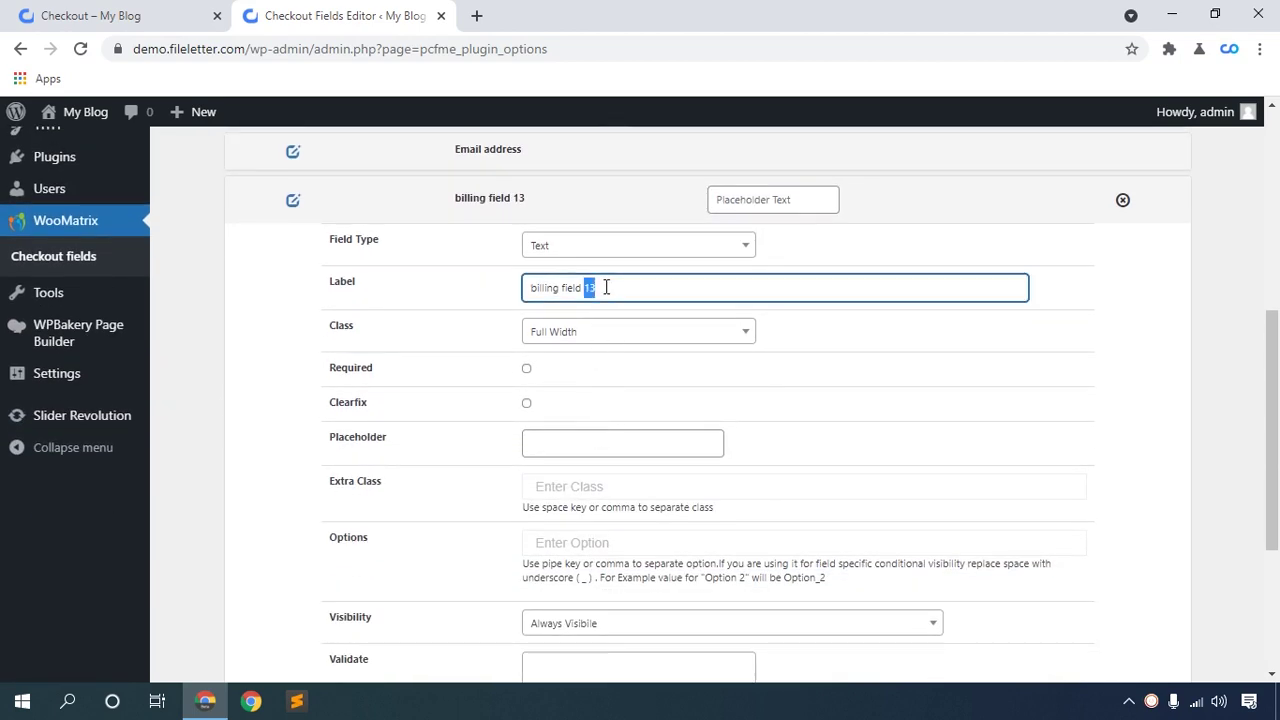
key(BackSpace)
scroll(616, 290, down, 1)
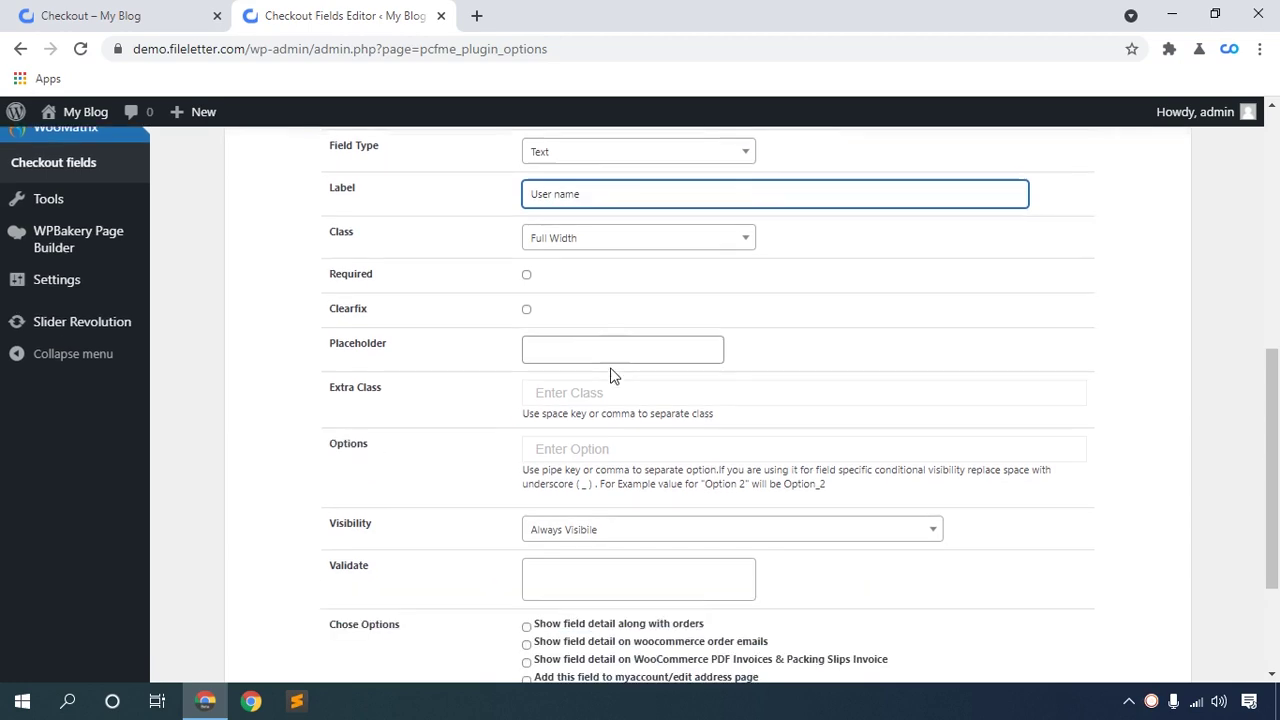
click(547, 346)
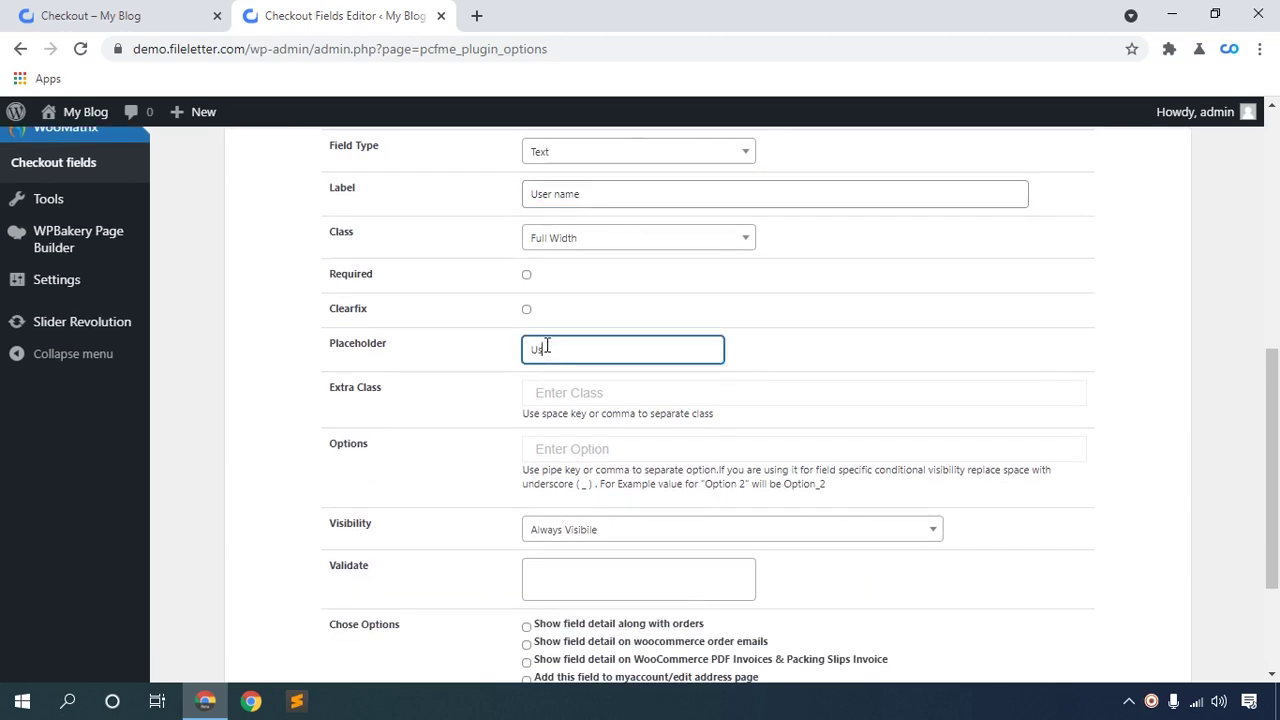
text(Use)
key(BackSpace)
scroll(583, 448, down, 2)
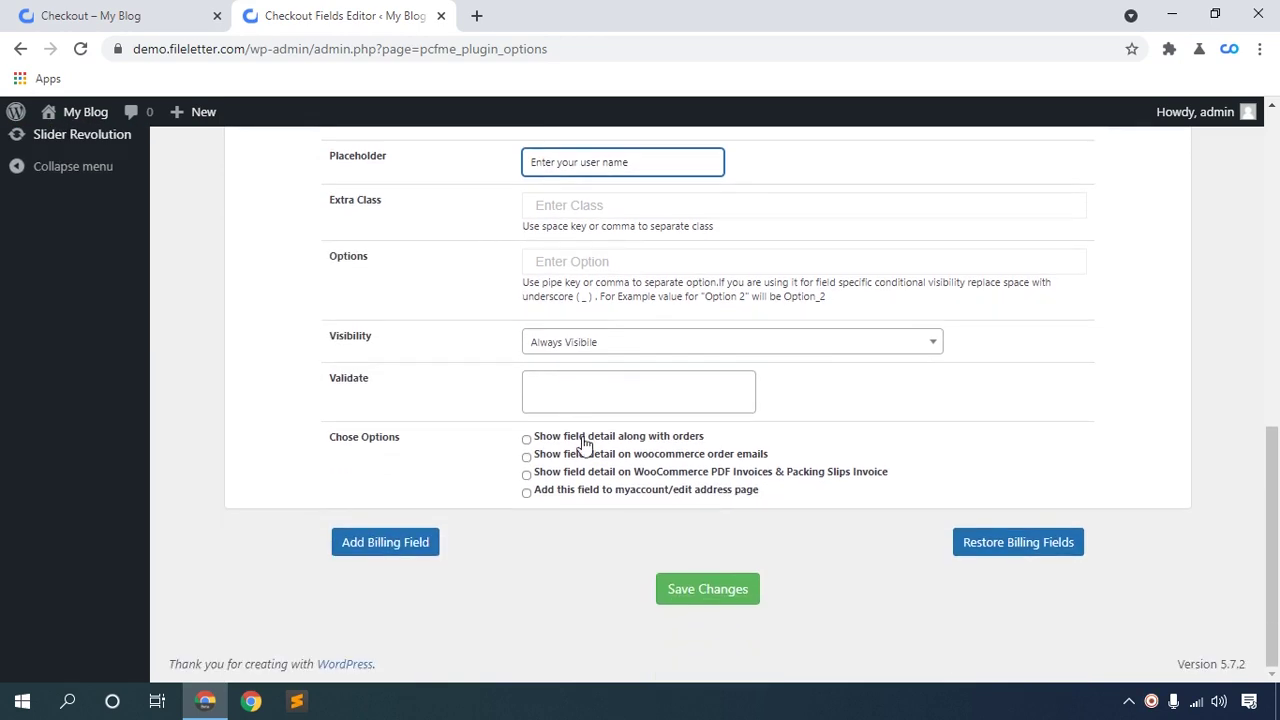
click(681, 599)
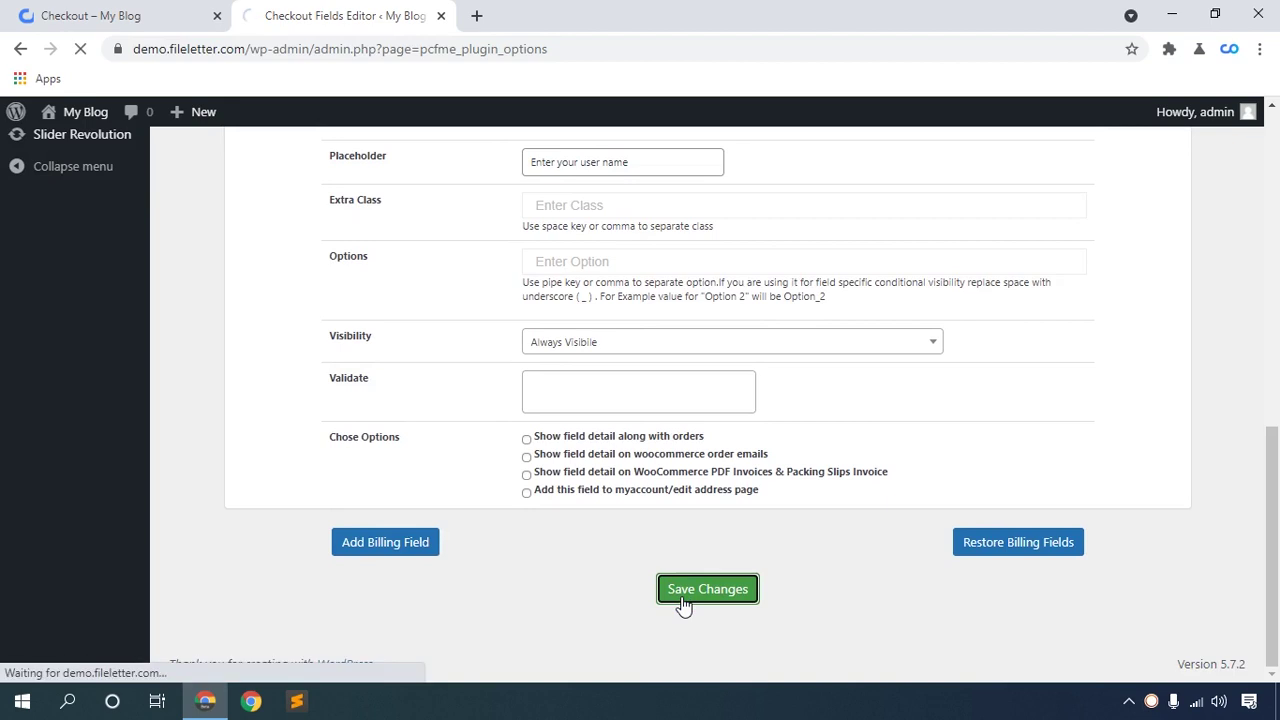
Step: Move the User name field to the start of the billing fields, above Your First name, and save the changes
scroll(567, 543, up, 1)
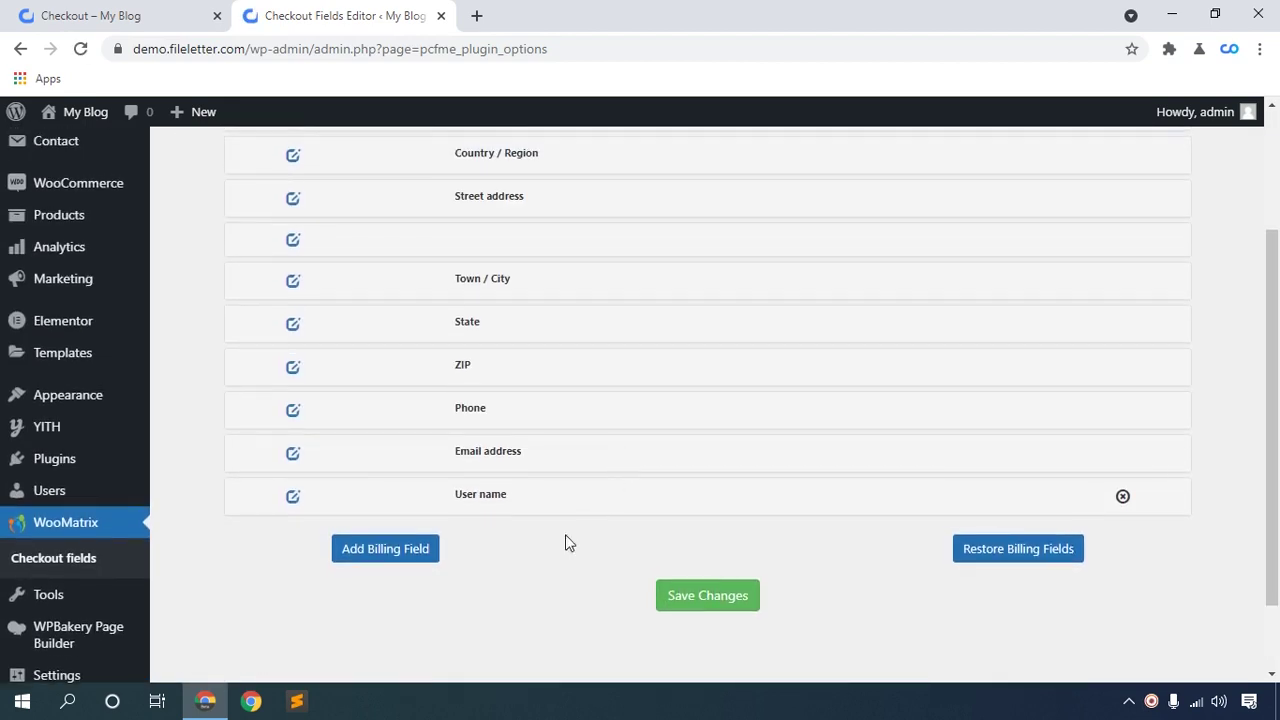
drag(498, 501, 509, 200)
scroll(491, 256, down, 3)
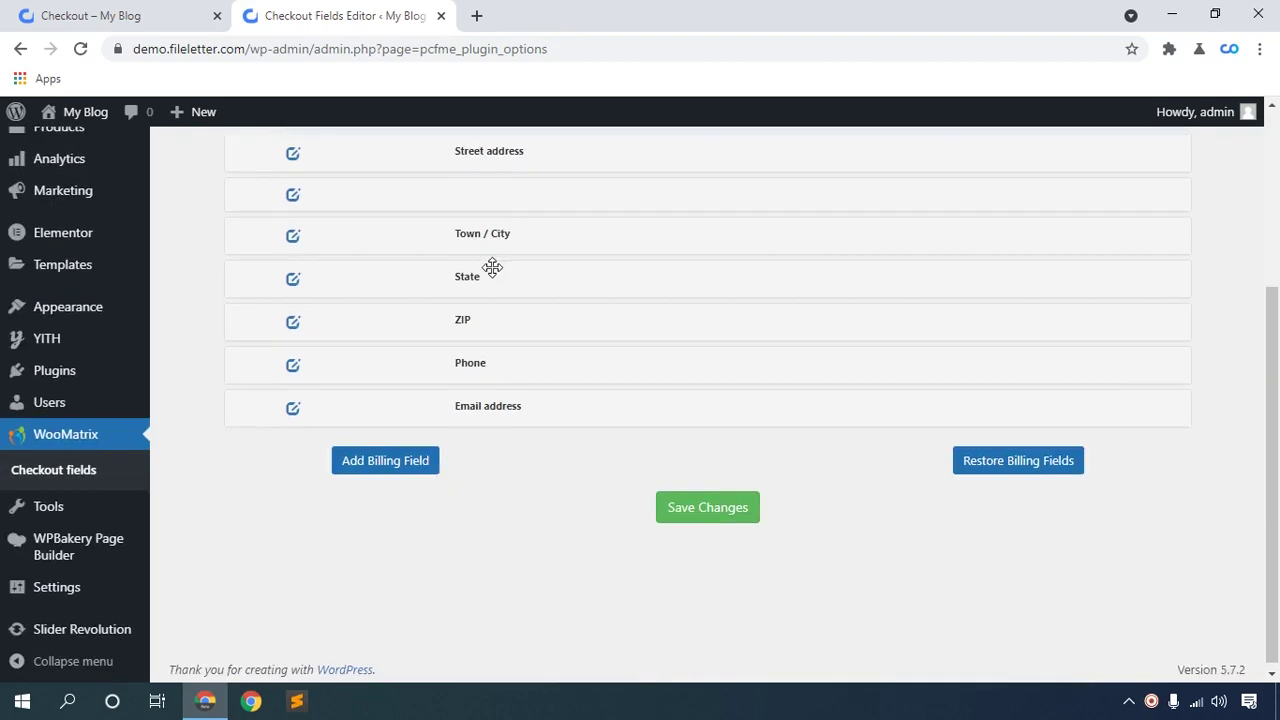
click(735, 516)
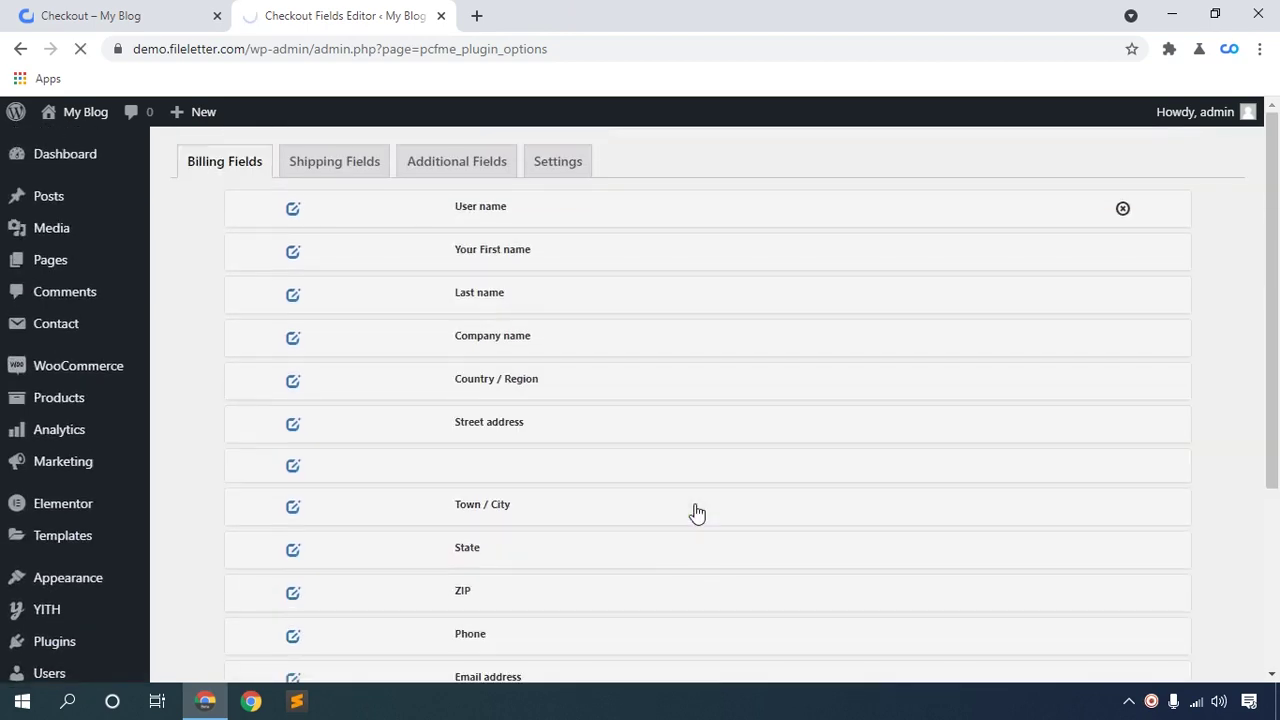
Step: Reload the checkout page and inspect the User name field's label and placeholder under Billing details
click(109, 13)
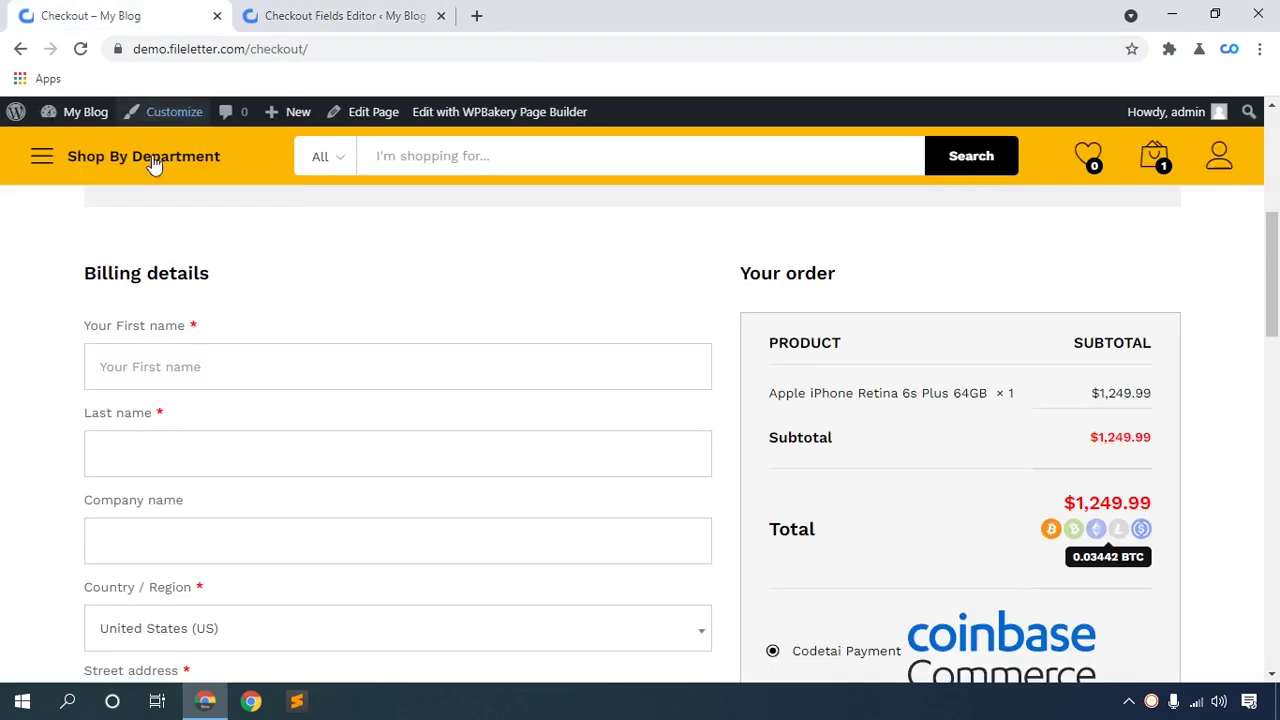
click(81, 52)
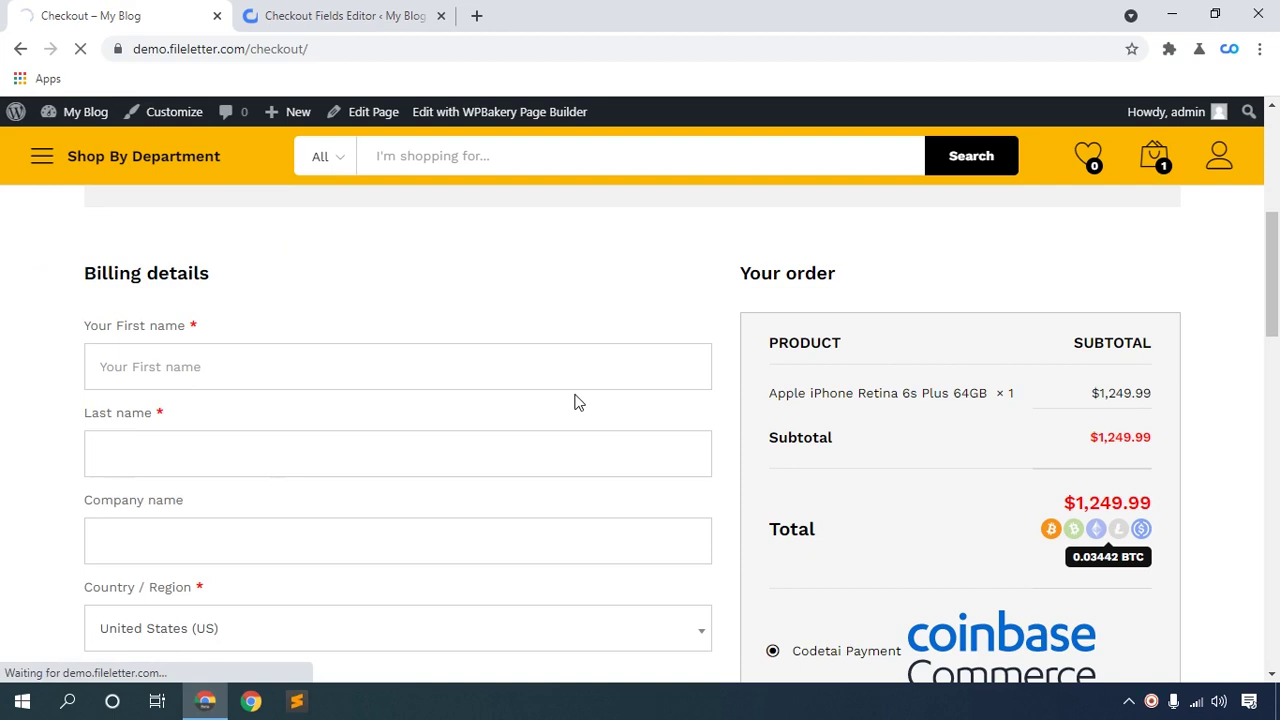
drag(85, 328, 155, 330)
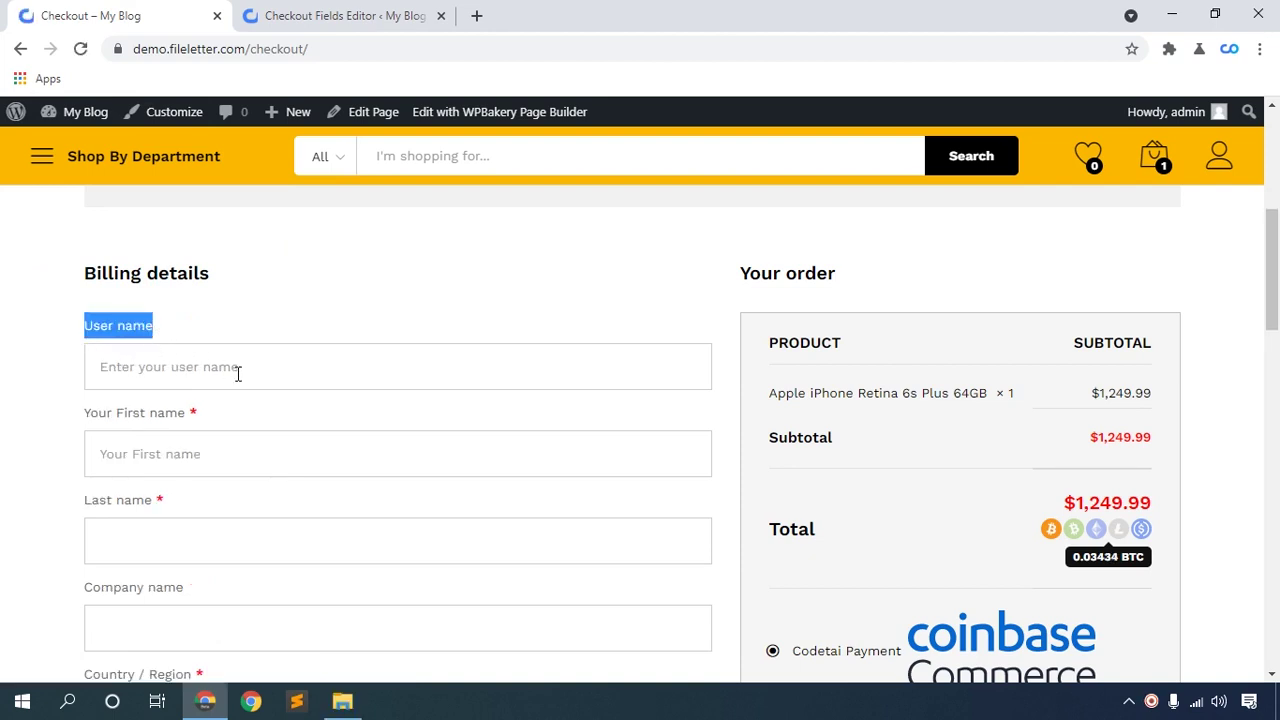
Step: Make the User name billing field required in the checkout fields editor and save the changes
click(345, 15)
scroll(400, 390, down, 3)
scroll(397, 430, up, 3)
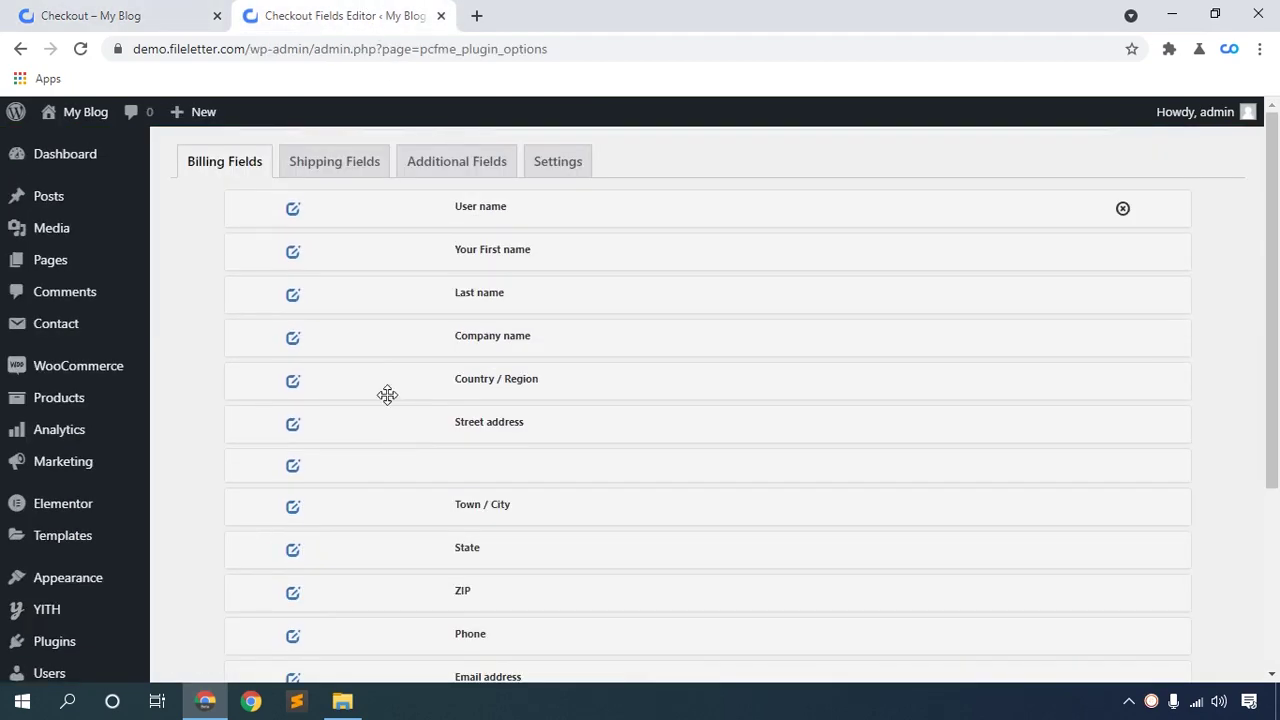
click(291, 210)
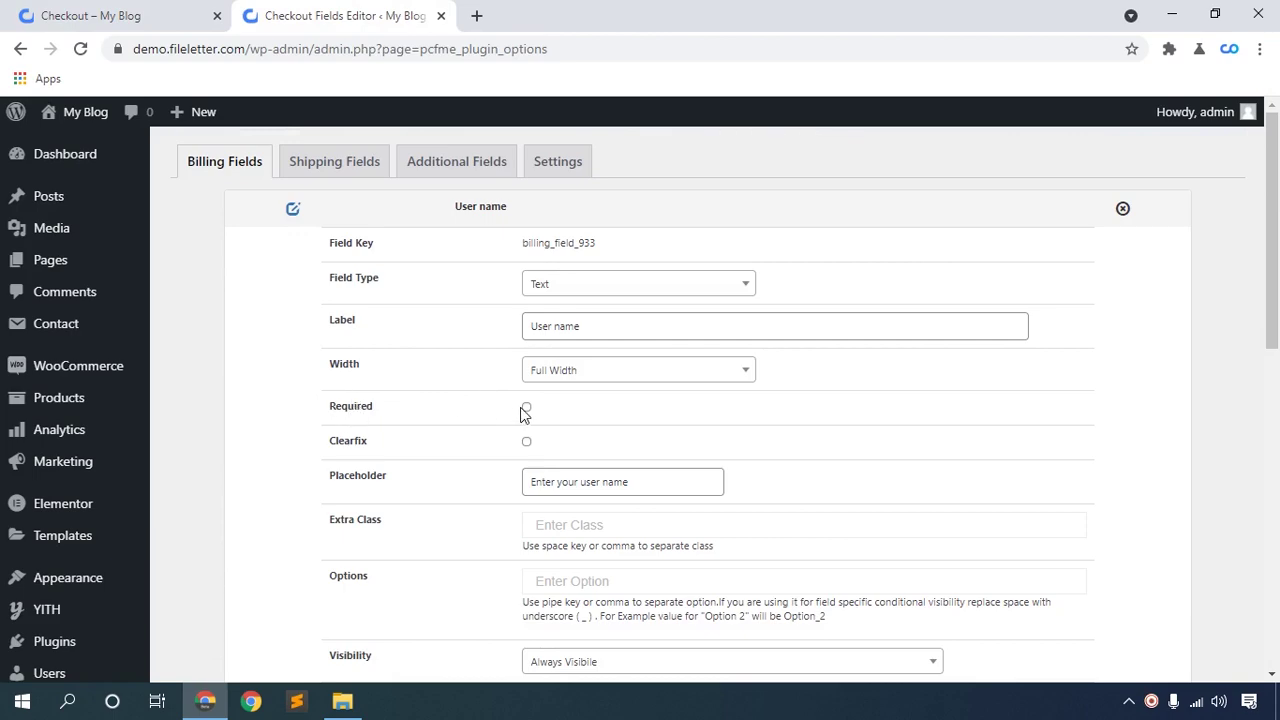
scroll(526, 412, down, 8)
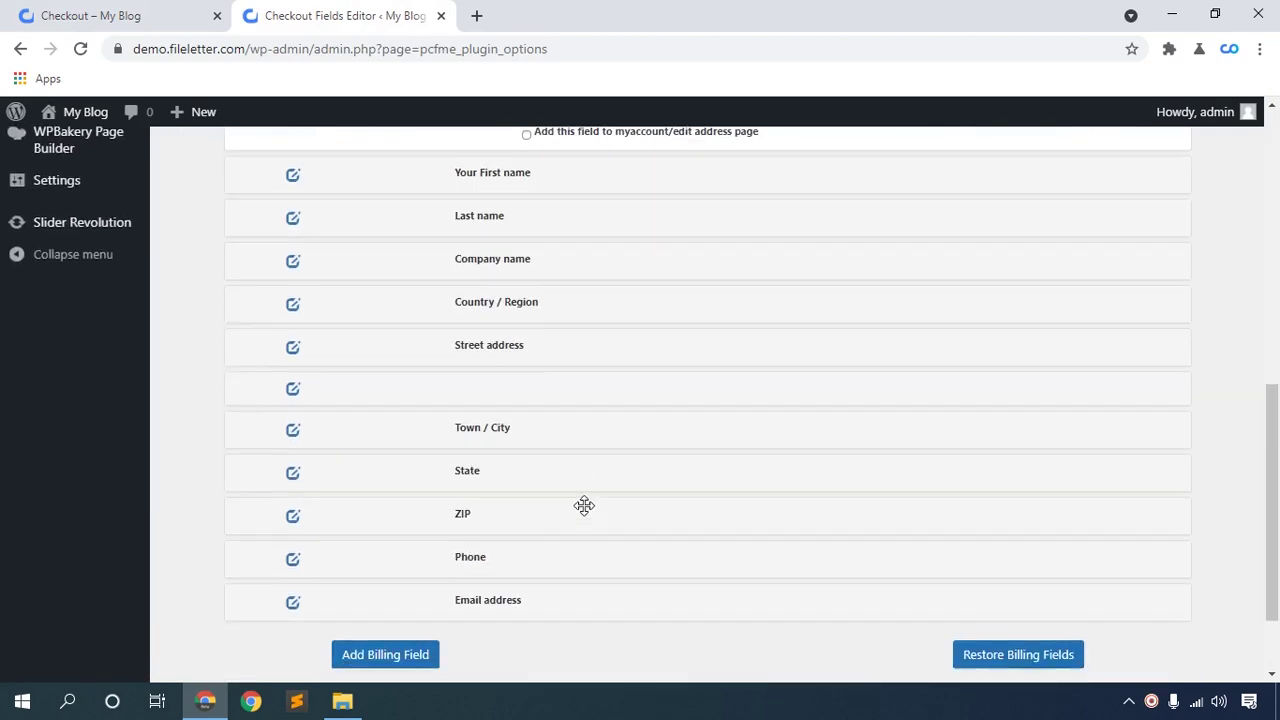
click(690, 592)
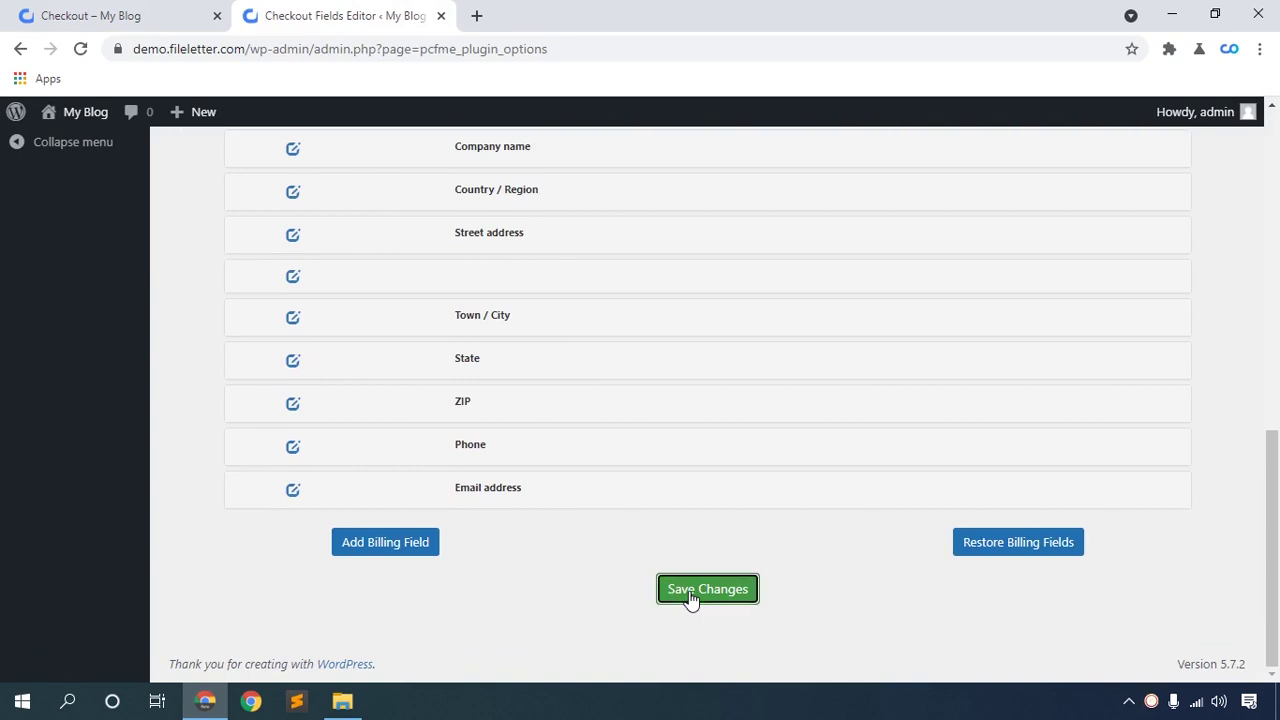
Step: Reload the checkout page and check the required mark on the User name field under Billing details
click(94, 14)
mouse_move(120, 156)
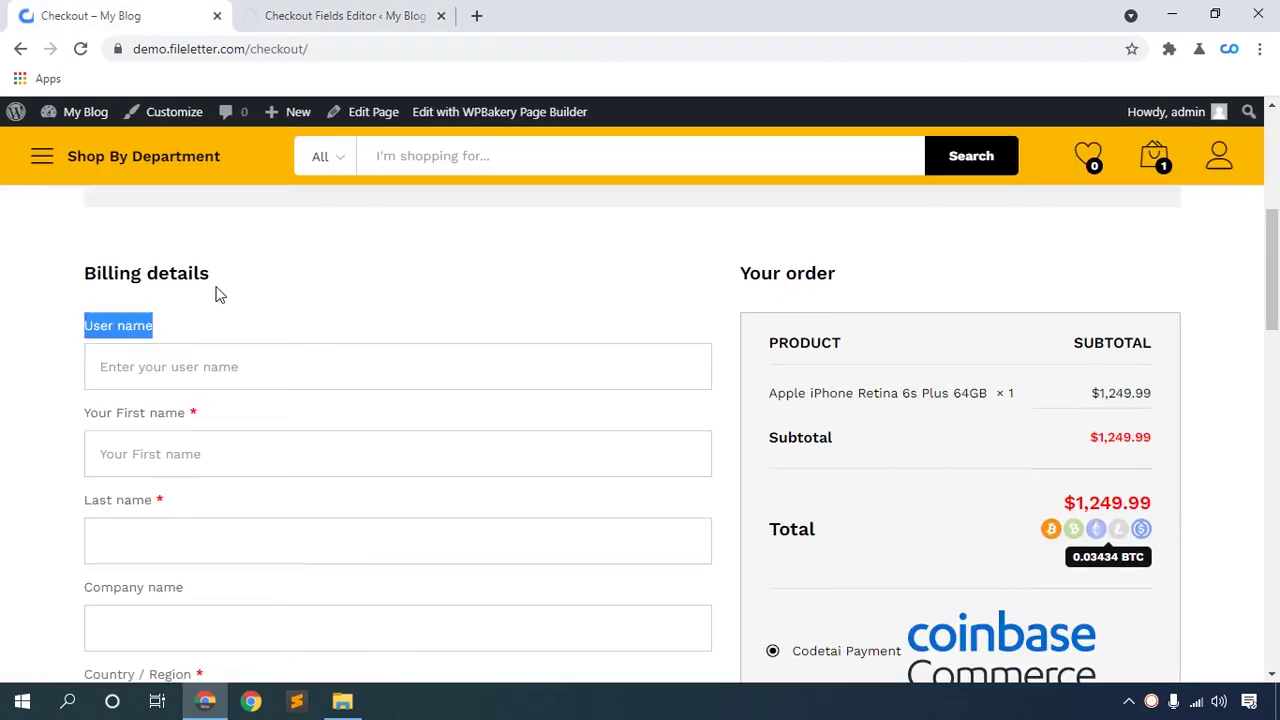
click(80, 48)
mouse_move(123, 166)
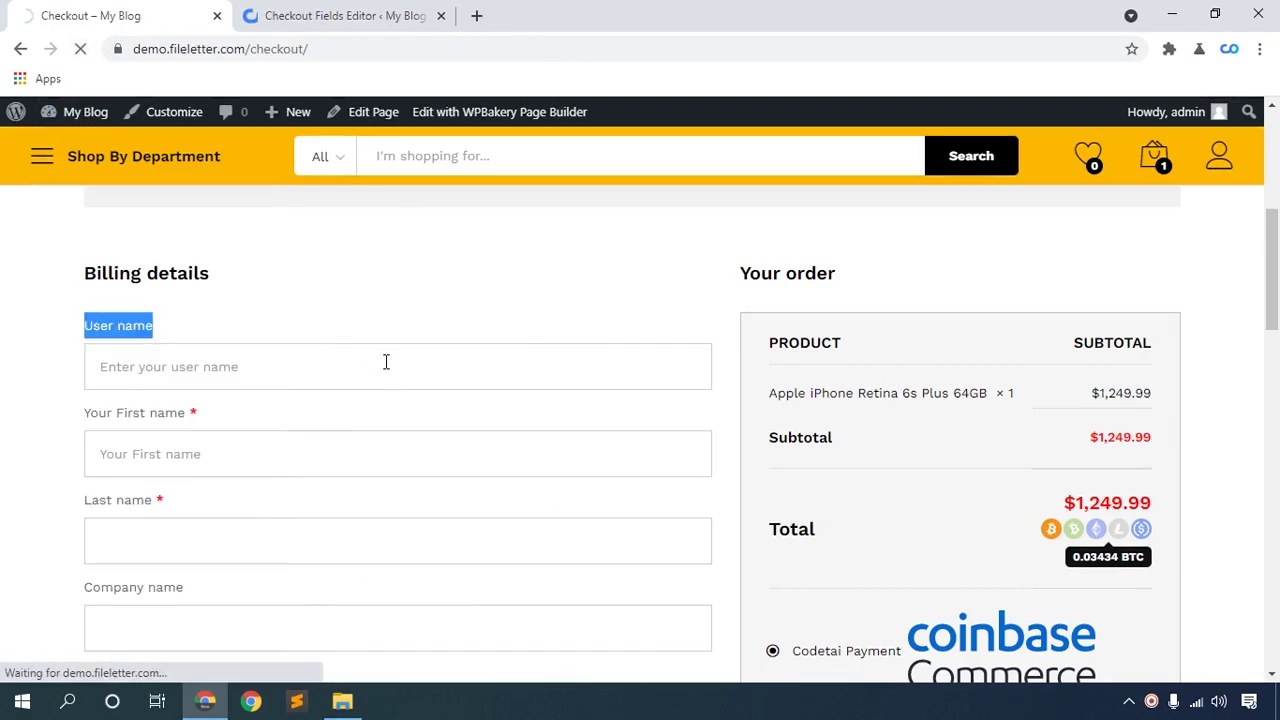
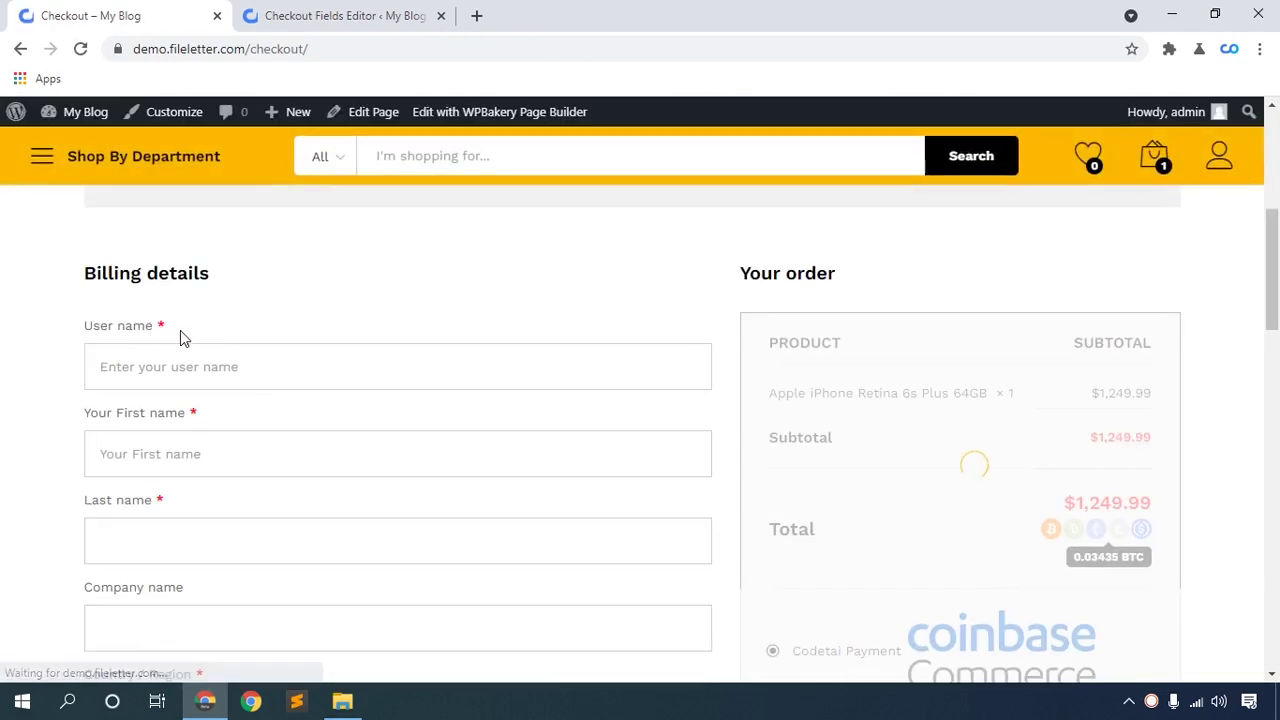
Step: Copy the "Additional information" heading text above Order notes on the checkout page
scroll(345, 382, down, 4)
scroll(345, 382, down, 6)
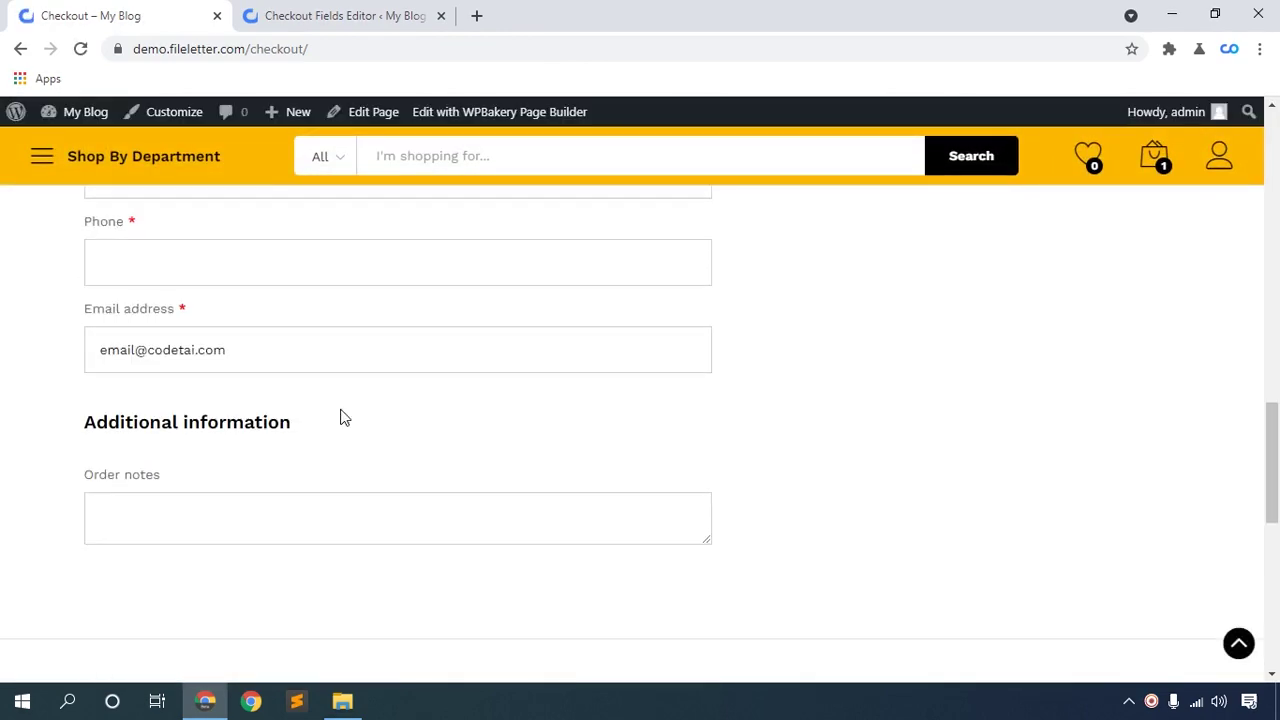
scroll(269, 400, up, 1)
drag(89, 336, 313, 341)
key(ctrl+c)
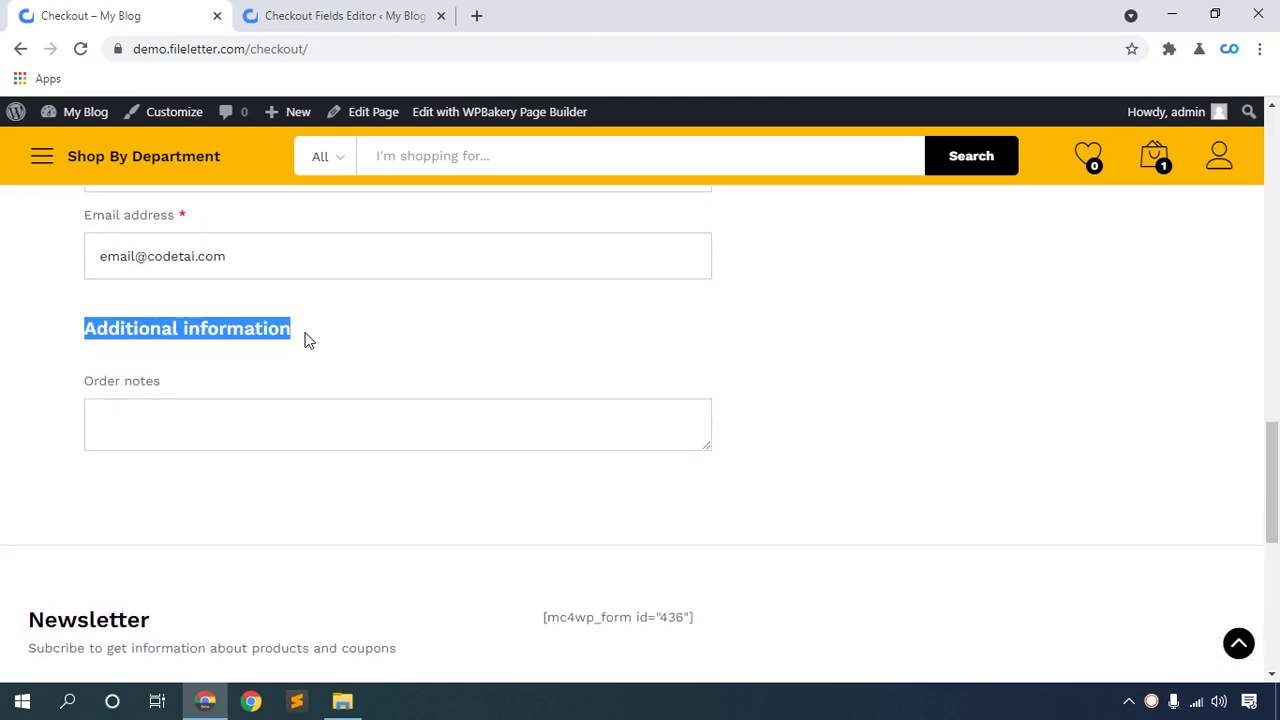
Step: Add a new additional field in the checkout fields editor and set its field type to Paragraph
click(304, 13)
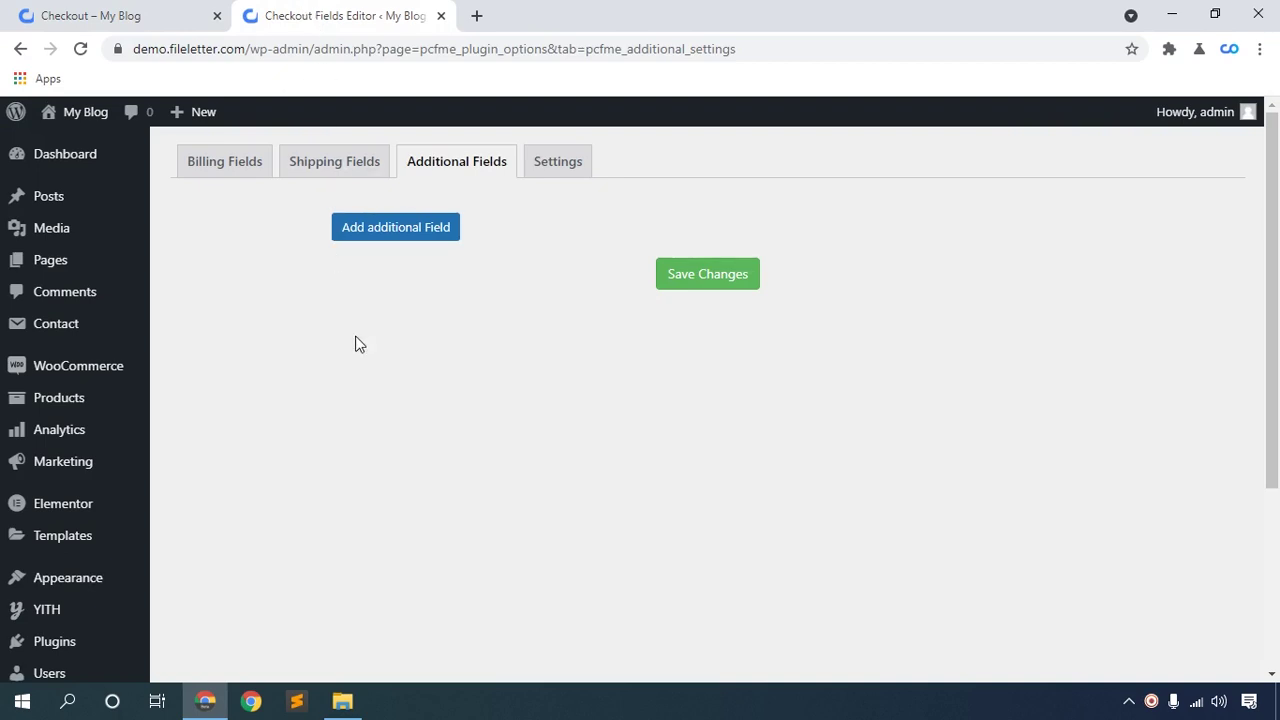
click(458, 168)
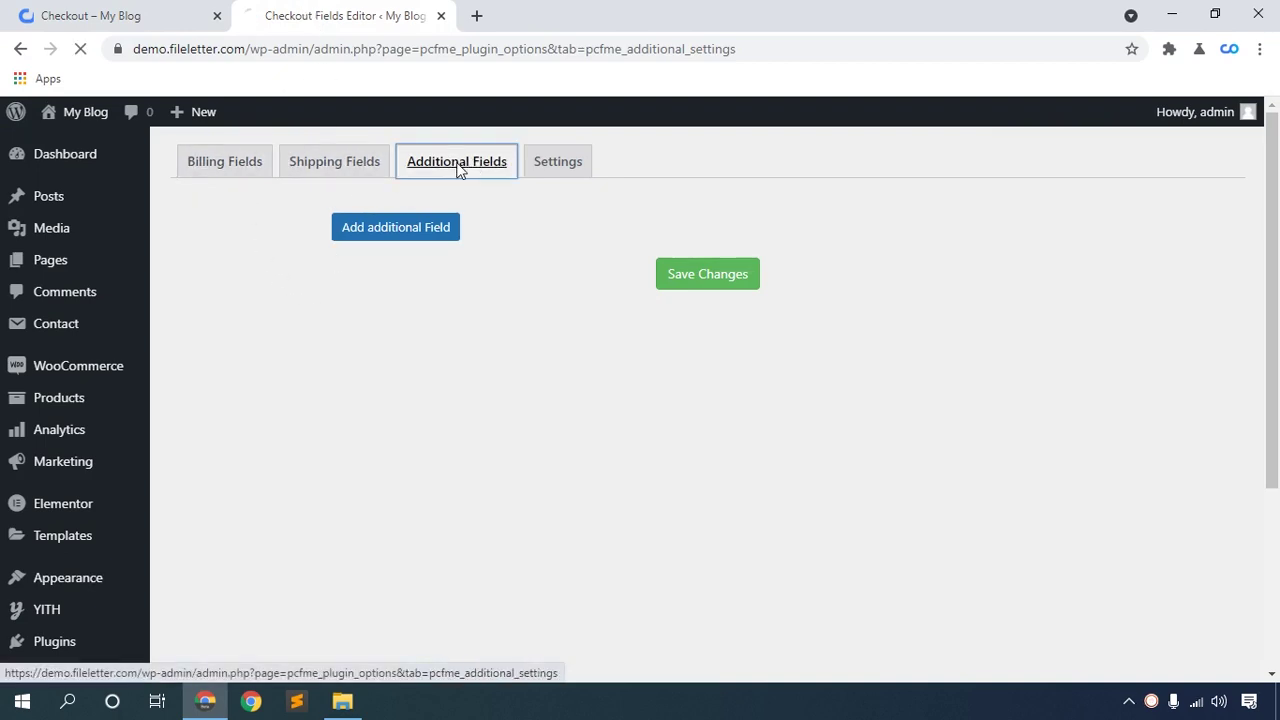
click(408, 231)
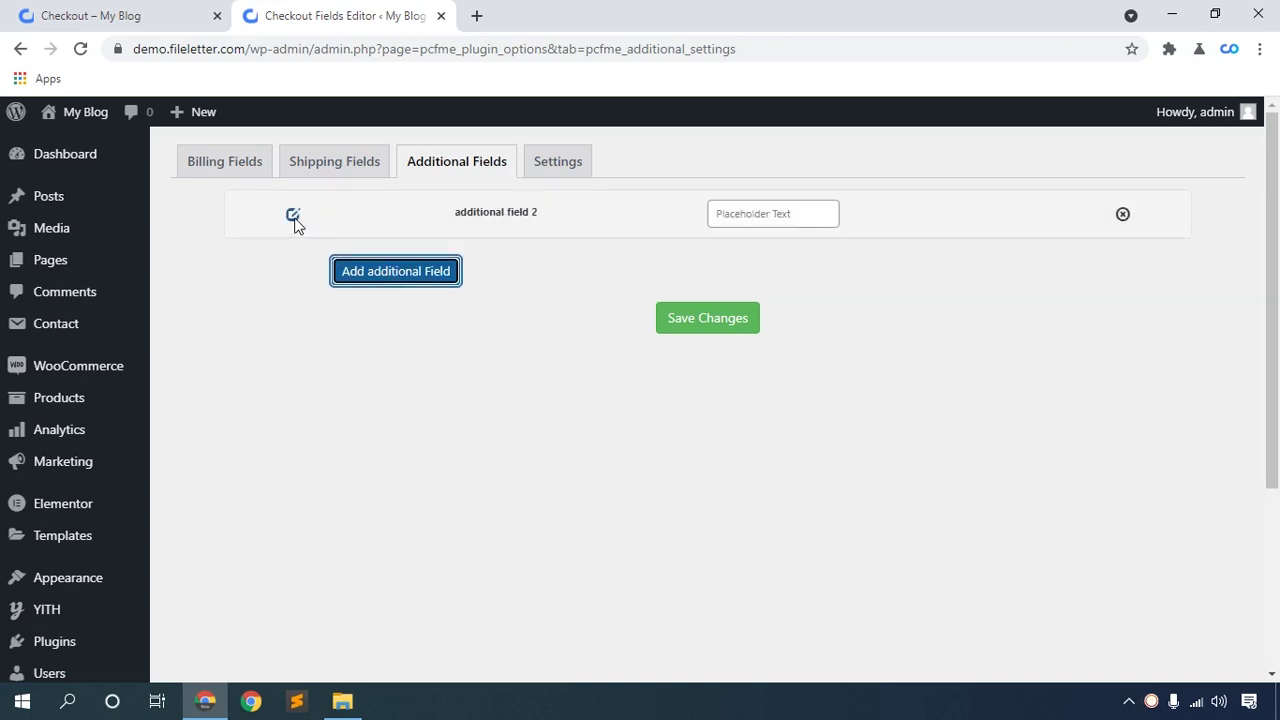
click(293, 216)
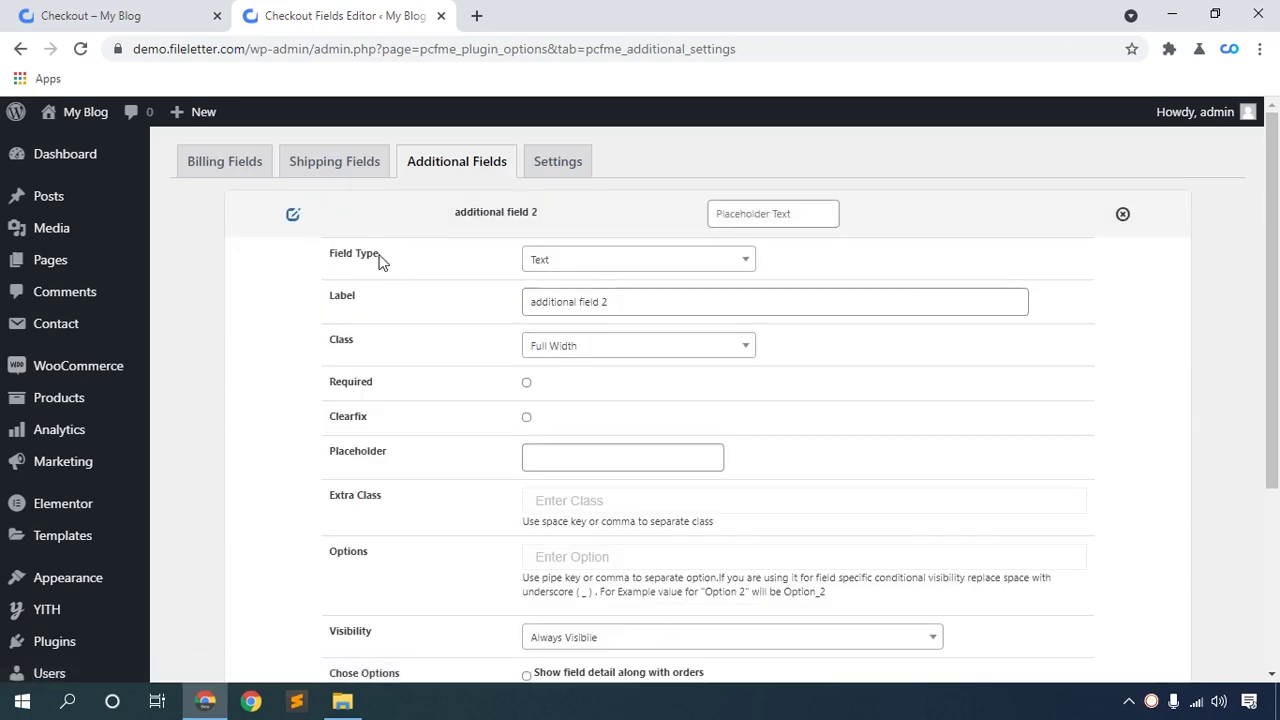
click(588, 262)
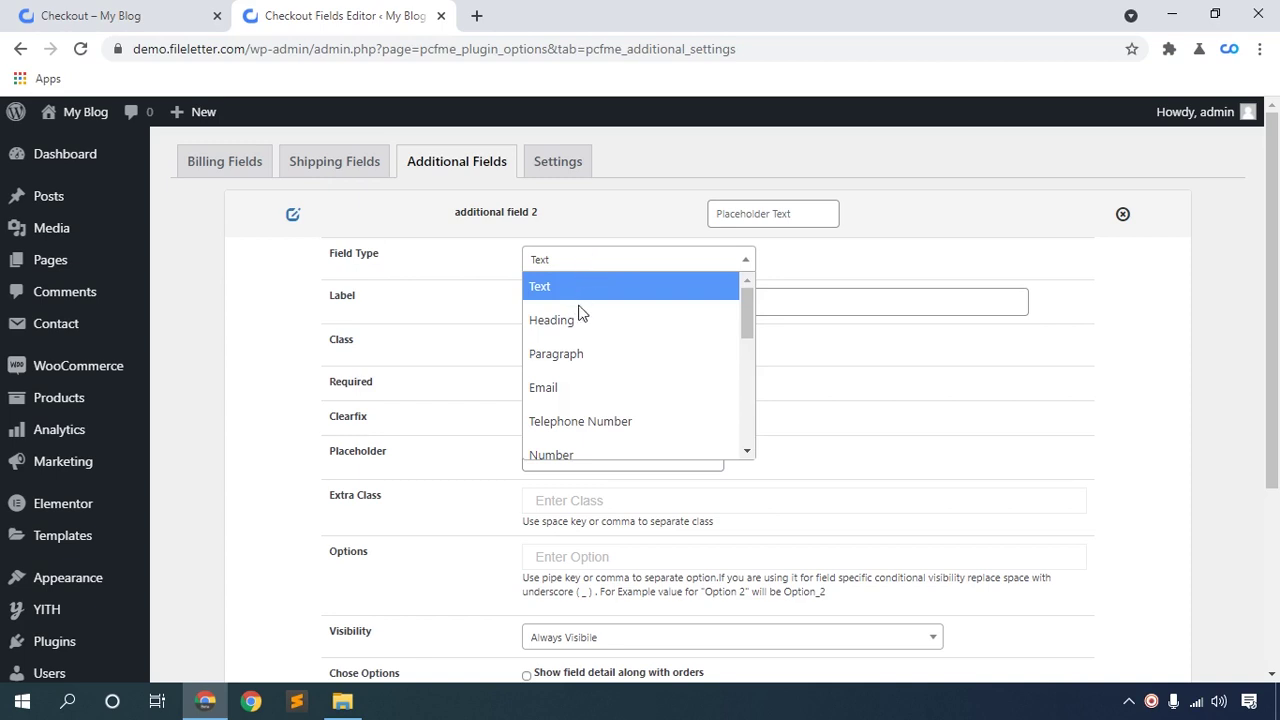
click(601, 354)
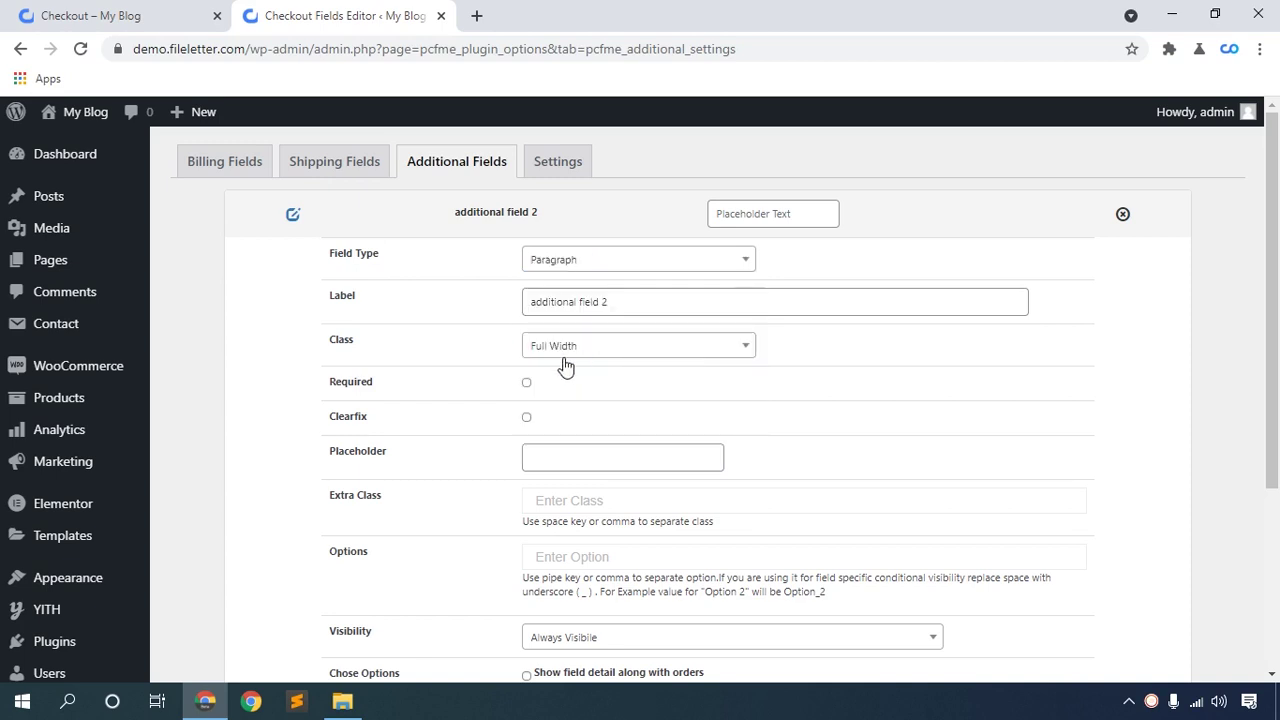
Step: Set the new additional field's label to "Demo Additional information" and make the field required
triple_click(581, 294)
key(BackSpace)
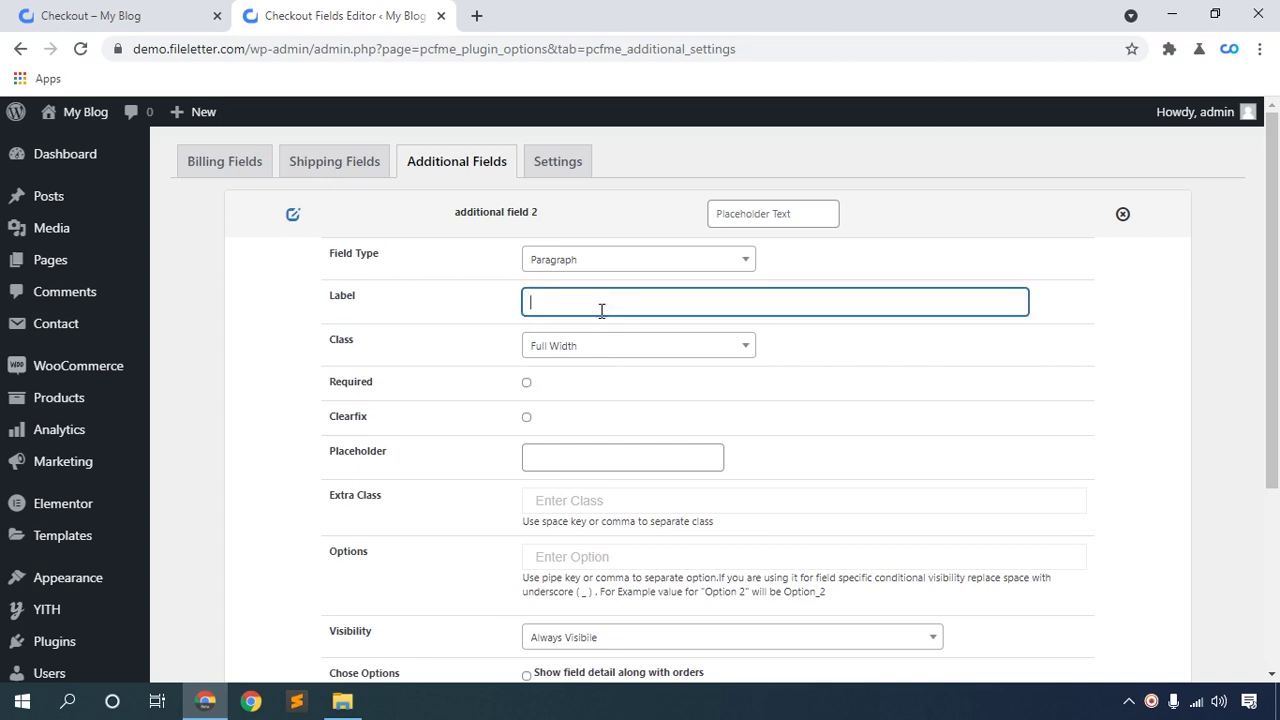
text(Demo Additional information)
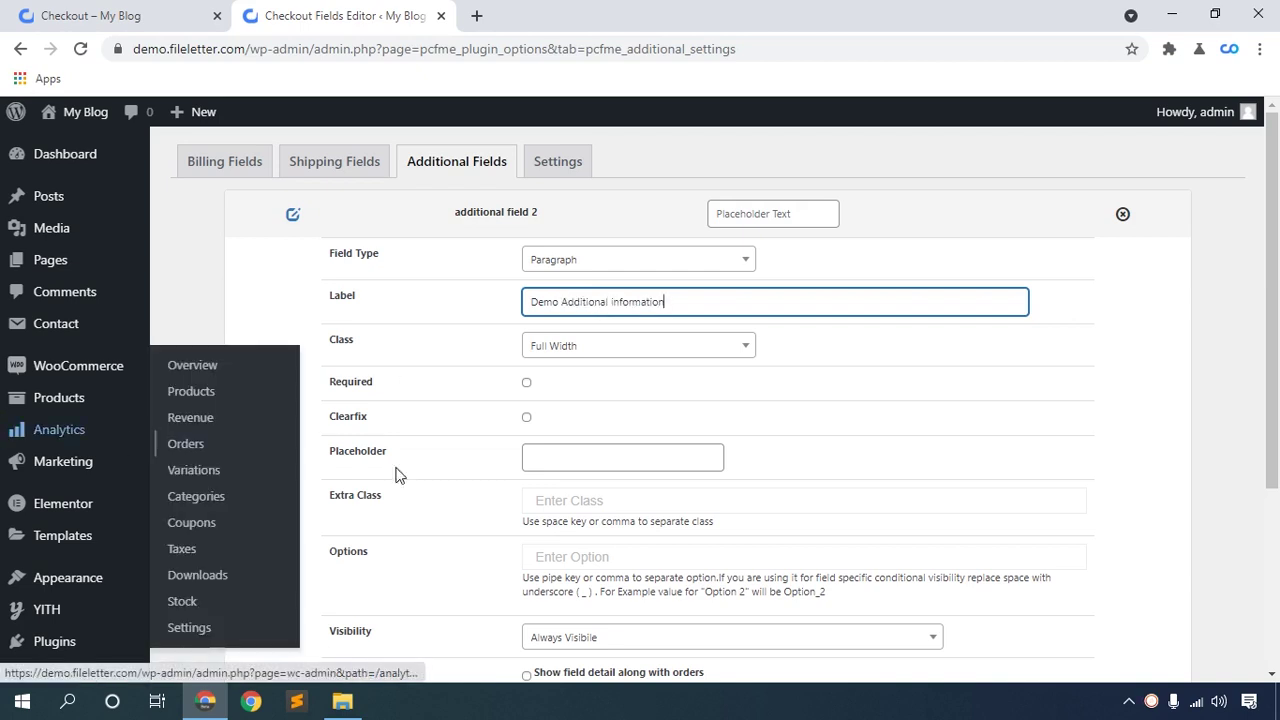
click(527, 384)
scroll(596, 503, down, 1)
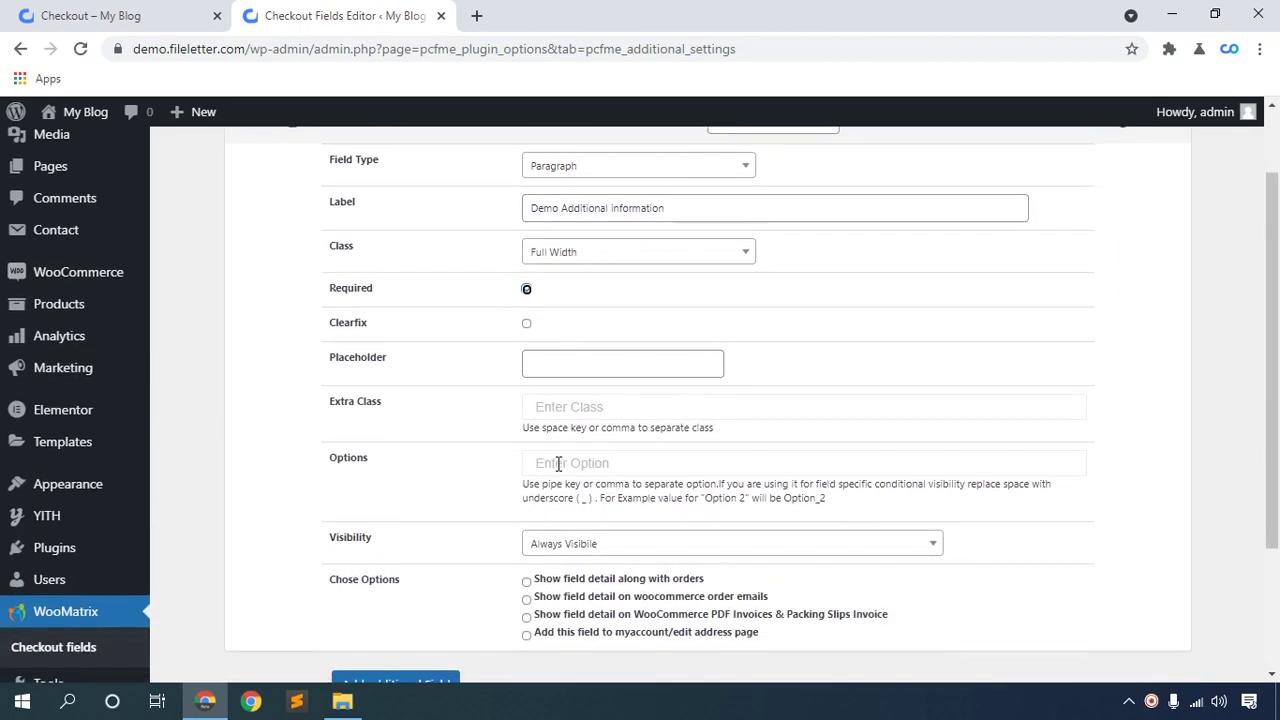
Step: Set the additional field's placeholder to "Demo Additional information" and save the changes
scroll(560, 455, up, 1)
click(561, 459)
text(D)
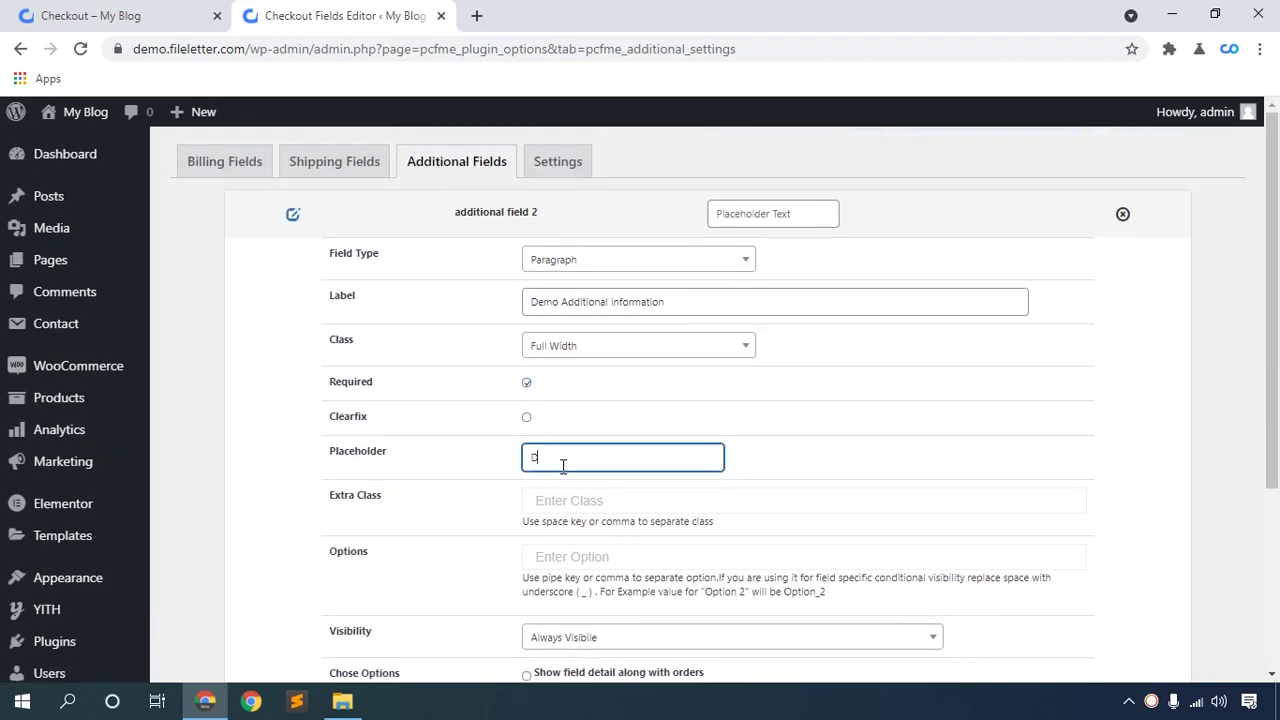
text(emo)
key(ctrl+v)
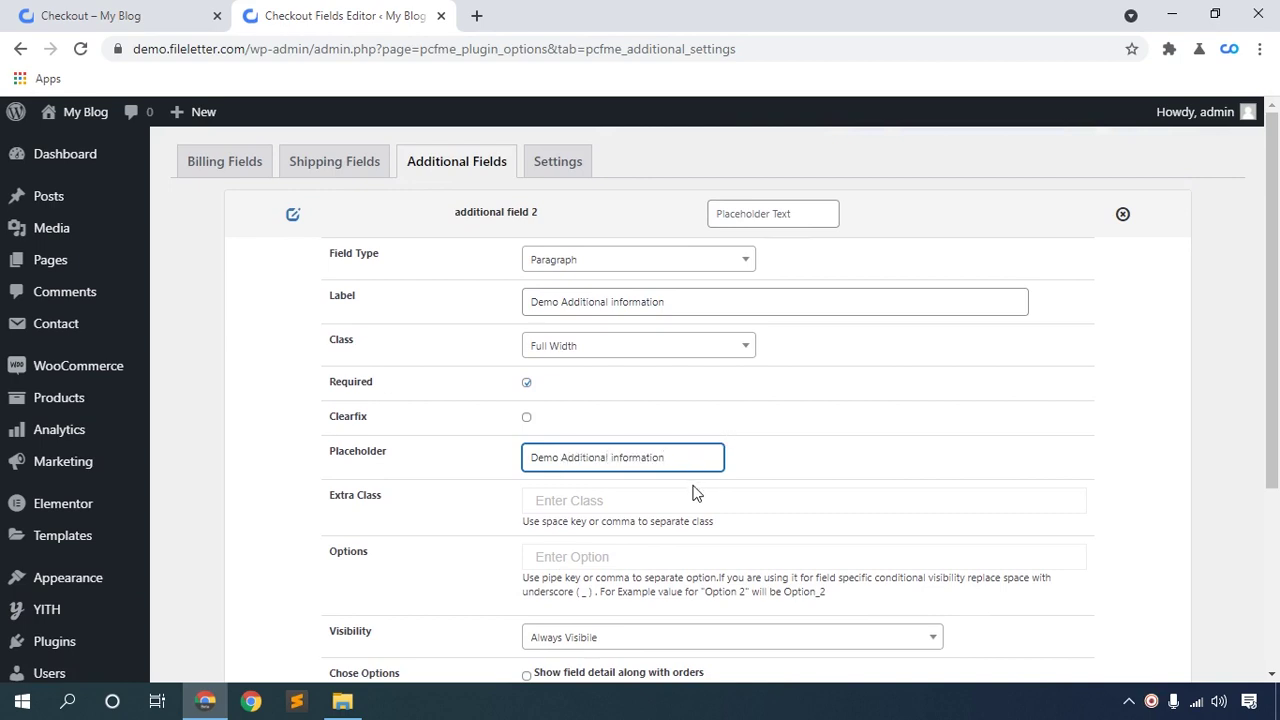
scroll(697, 493, down, 3)
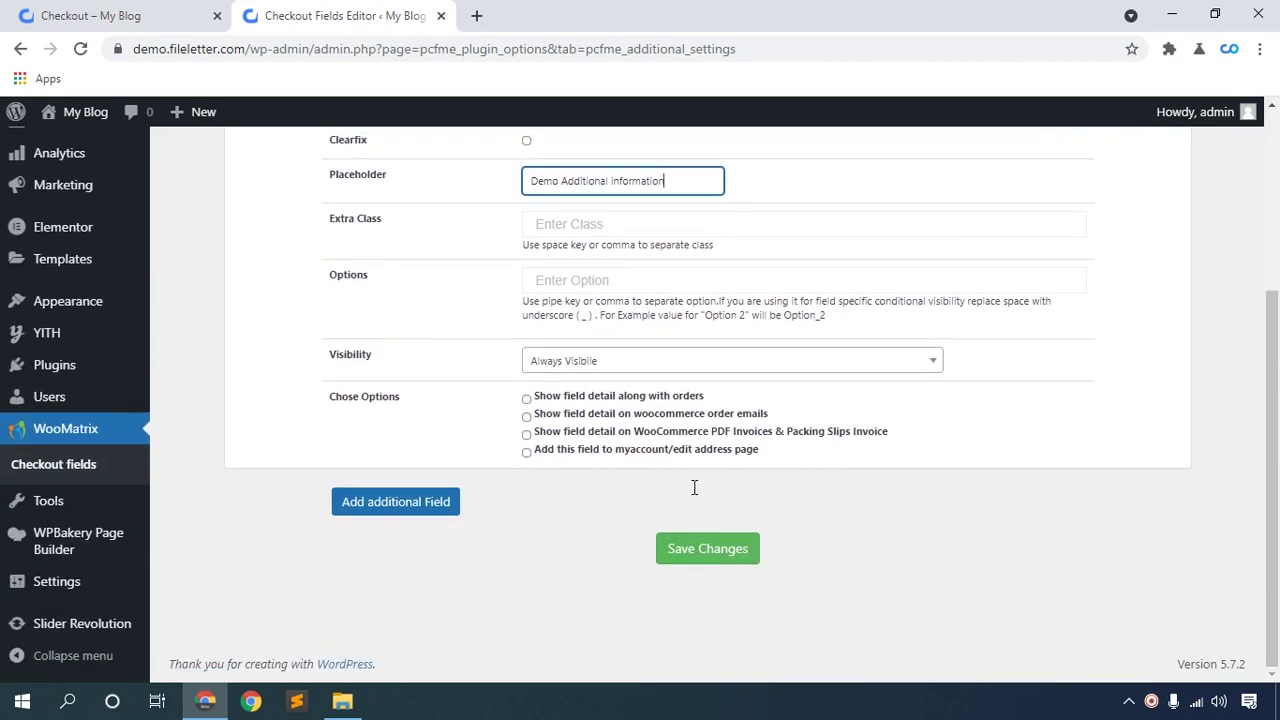
click(700, 560)
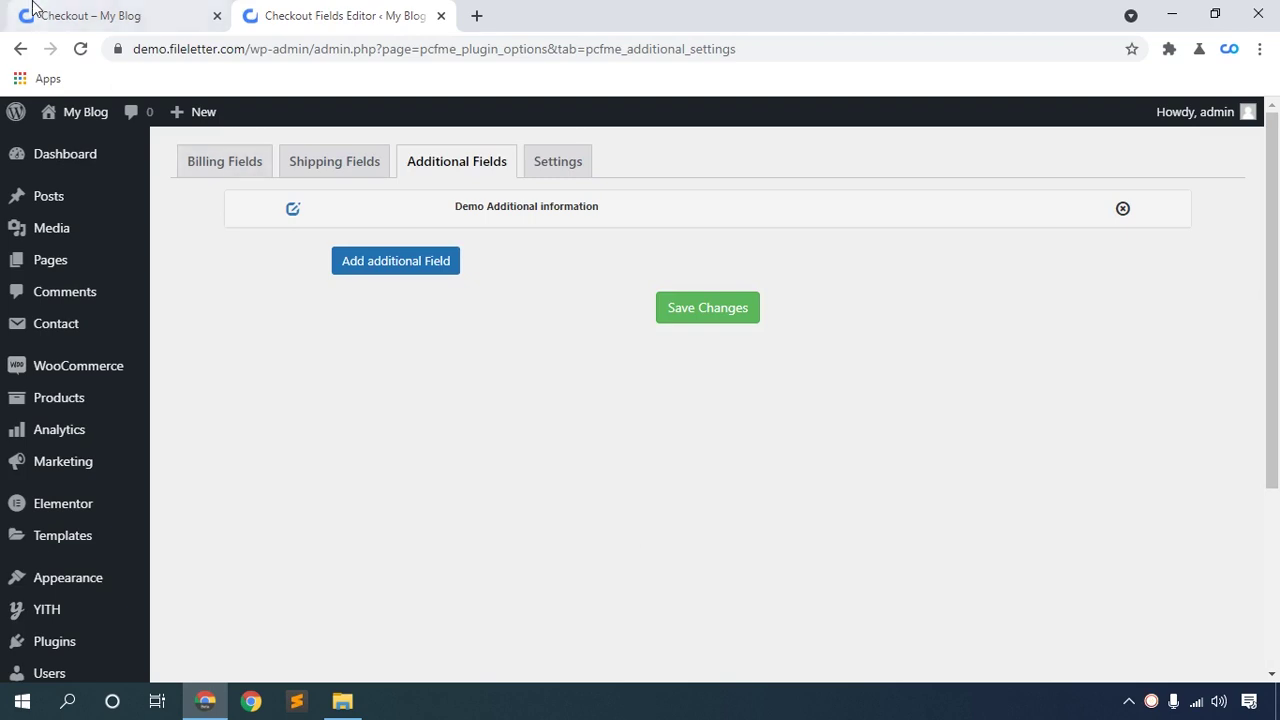
Step: Reload the checkout page and inspect the Demo Additional information field below Order notes, as well as the billing fields
click(90, 15)
scroll(240, 409, up, 2)
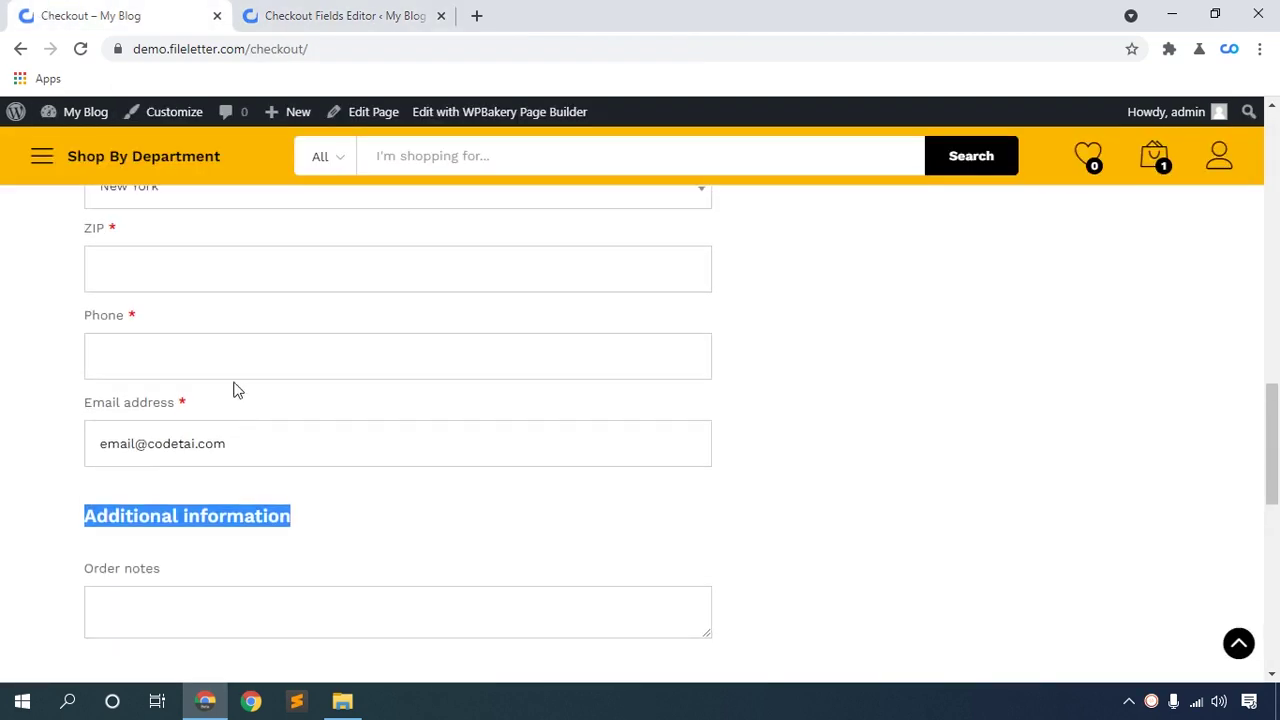
click(80, 49)
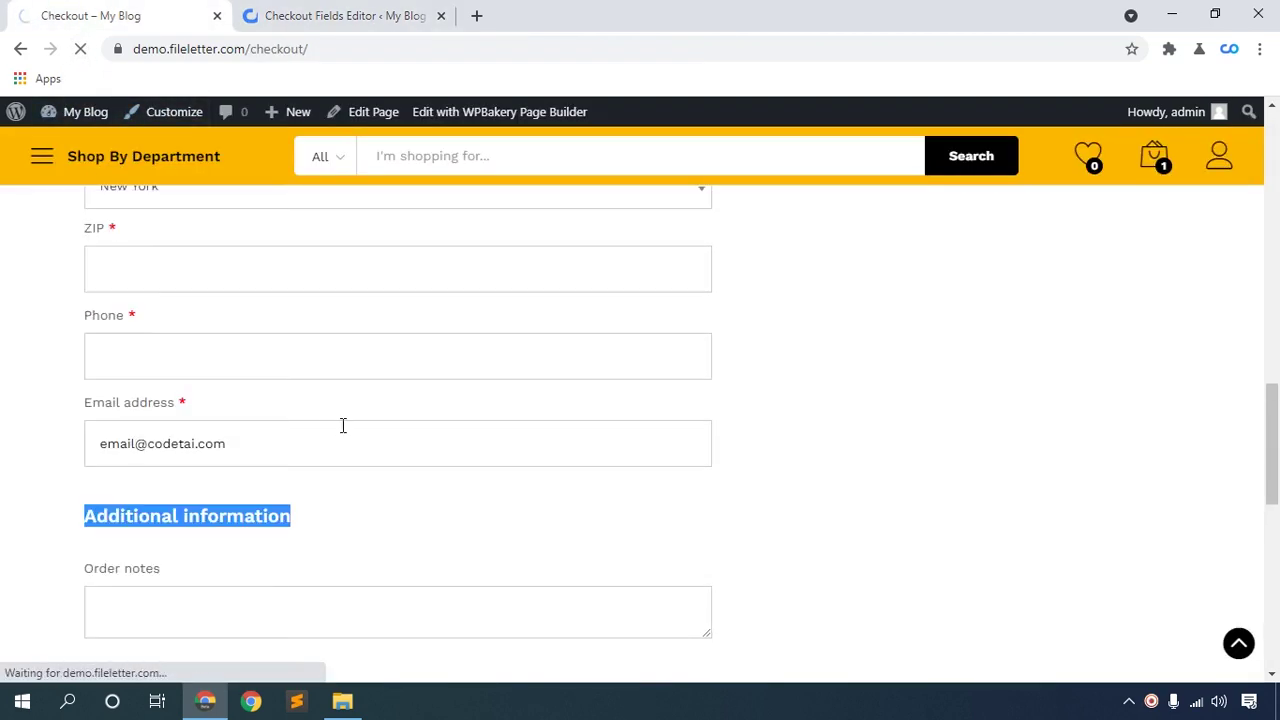
scroll(483, 455, down, 4)
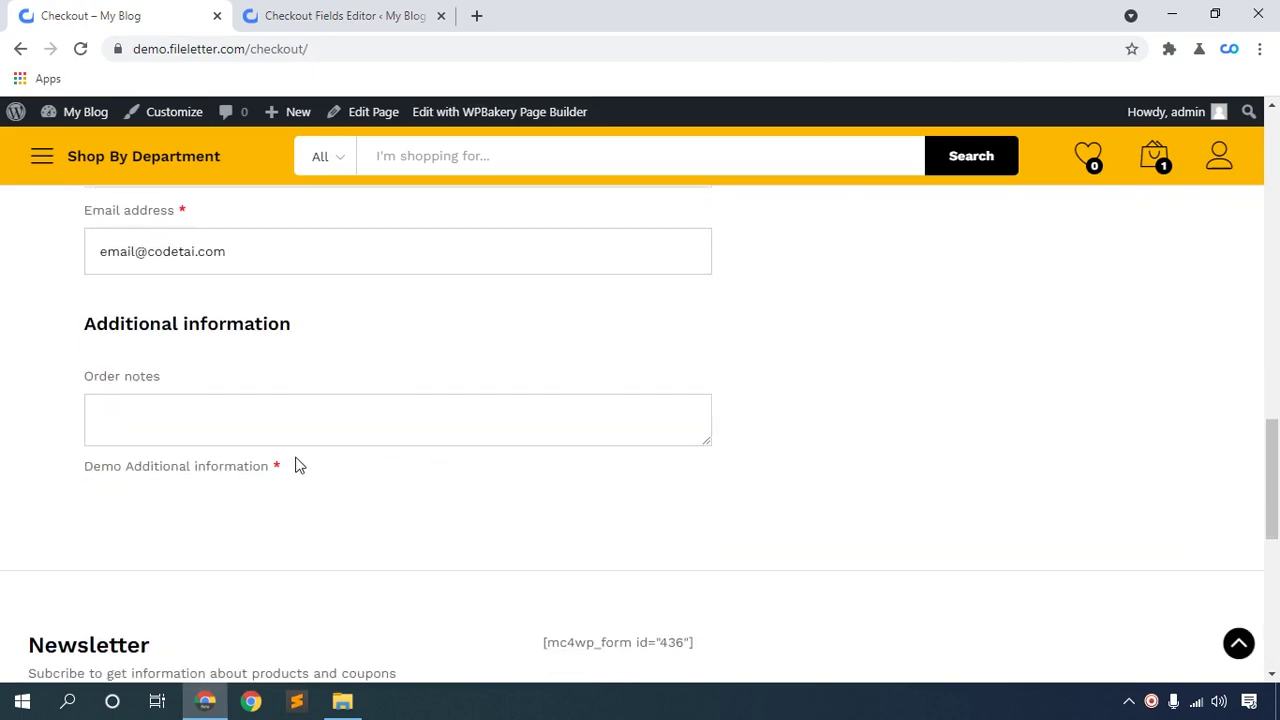
drag(92, 467, 310, 475)
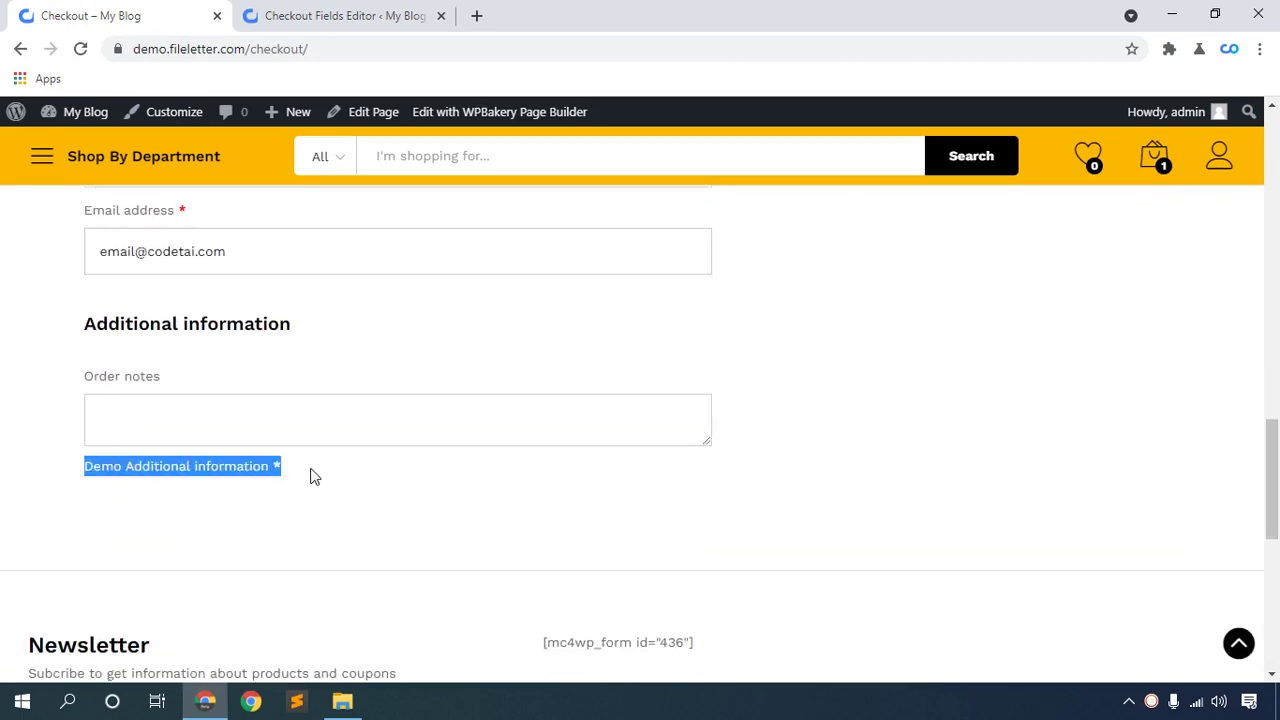
click(420, 535)
scroll(420, 535, up, 6)
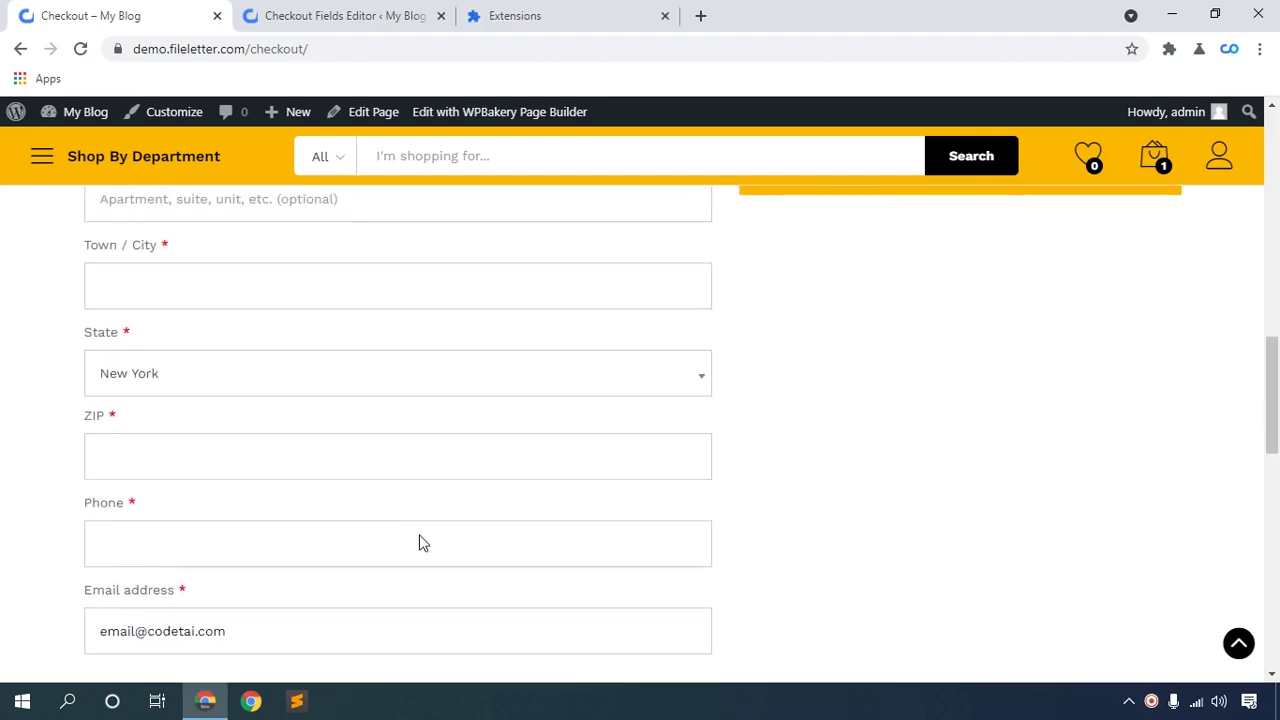
scroll(420, 540, up, 5)
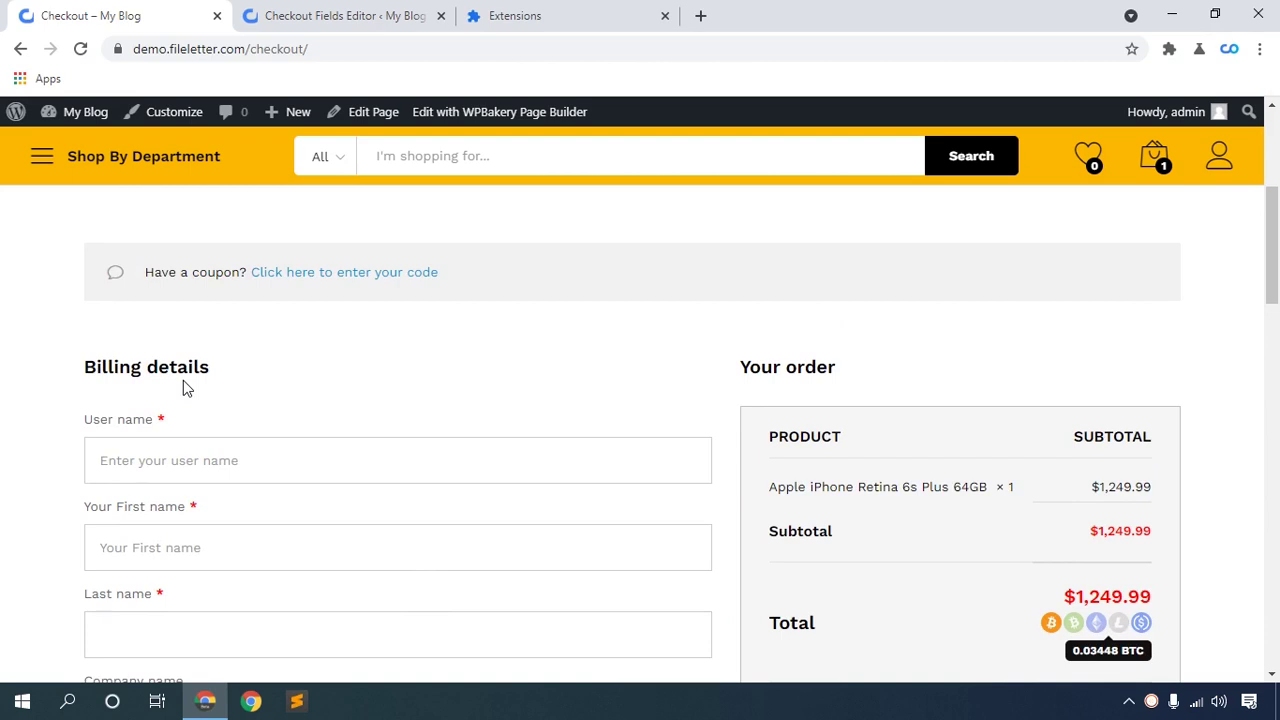
Step: Review the editor's billing, shipping and additional field sections and its thank-you page, datepicker and timepicker settings
click(282, 12)
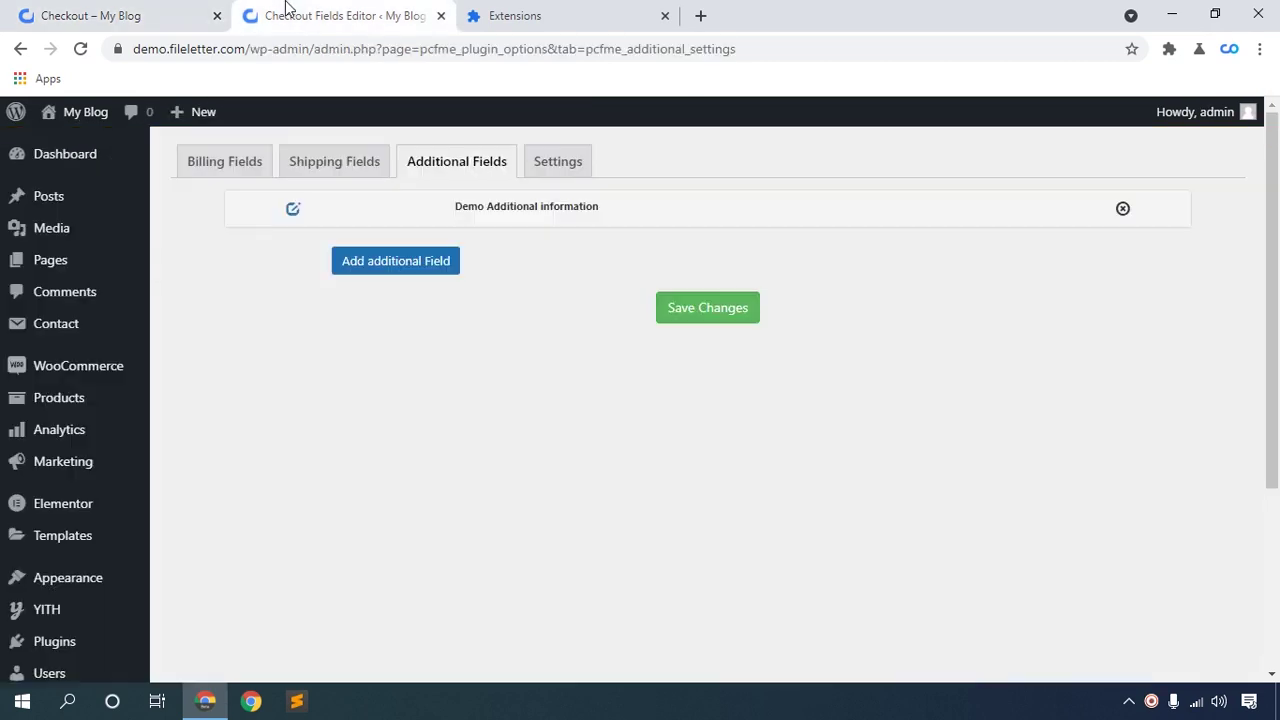
click(236, 165)
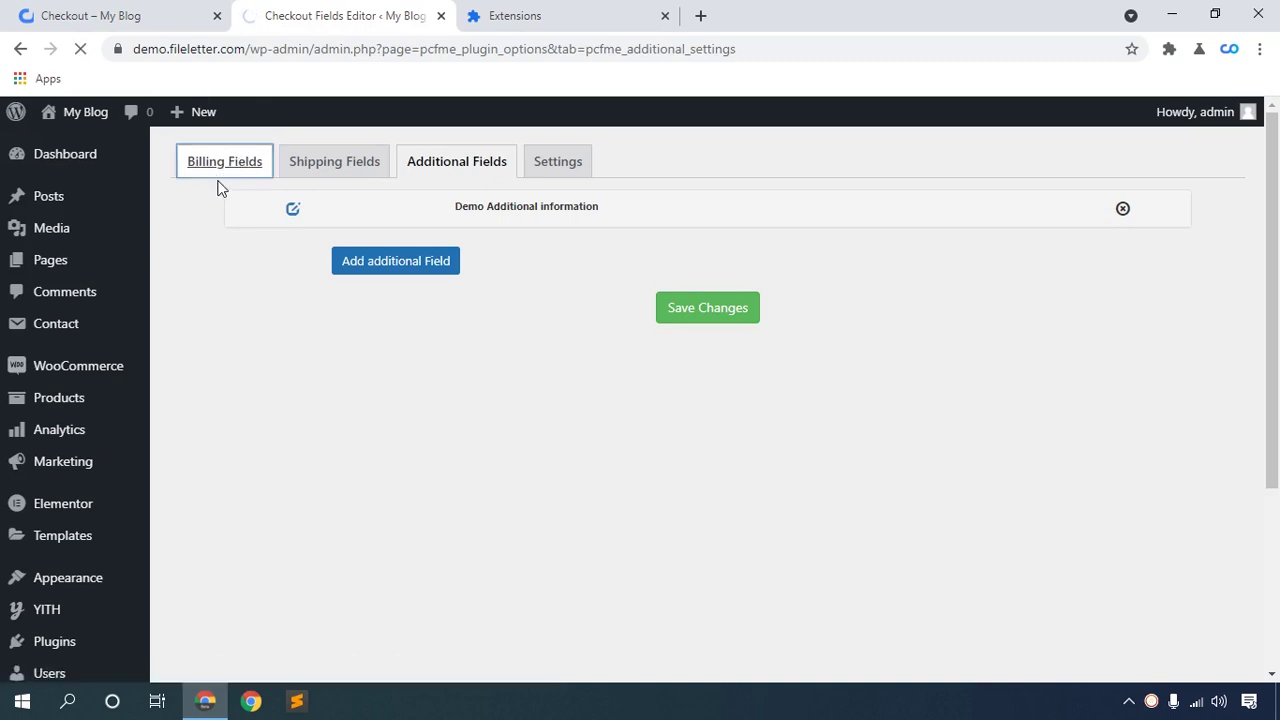
click(335, 168)
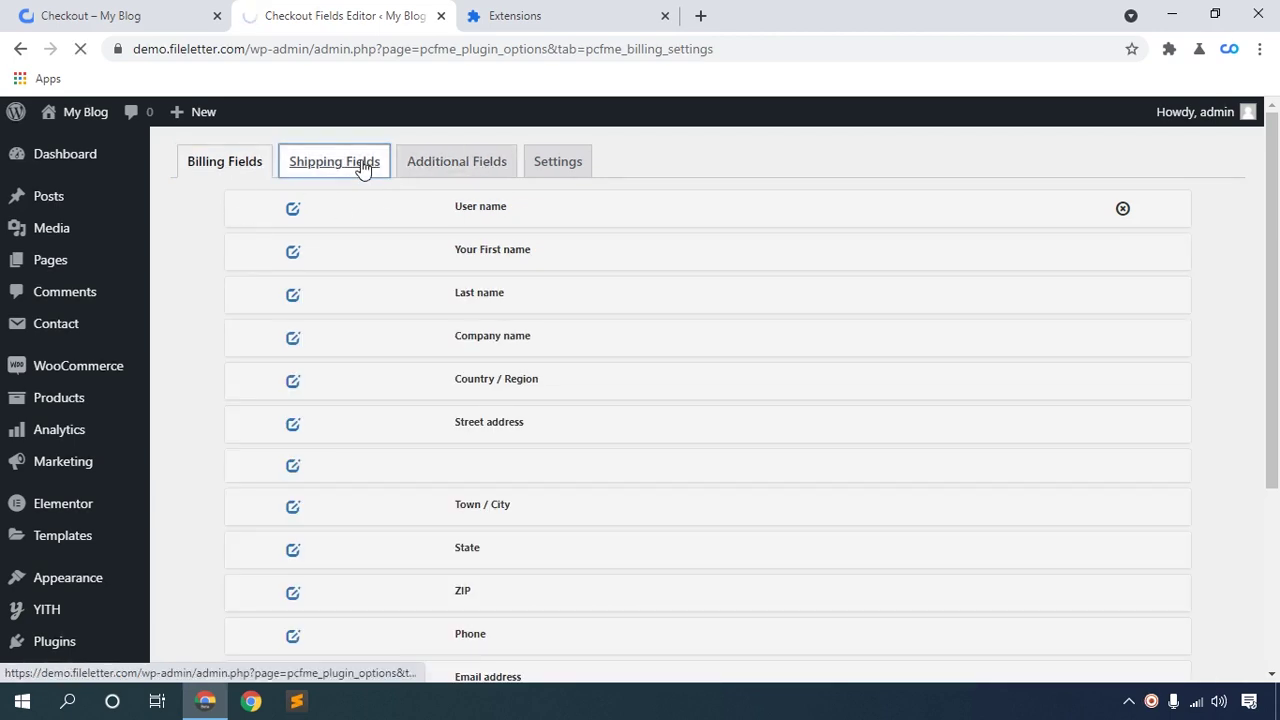
click(467, 167)
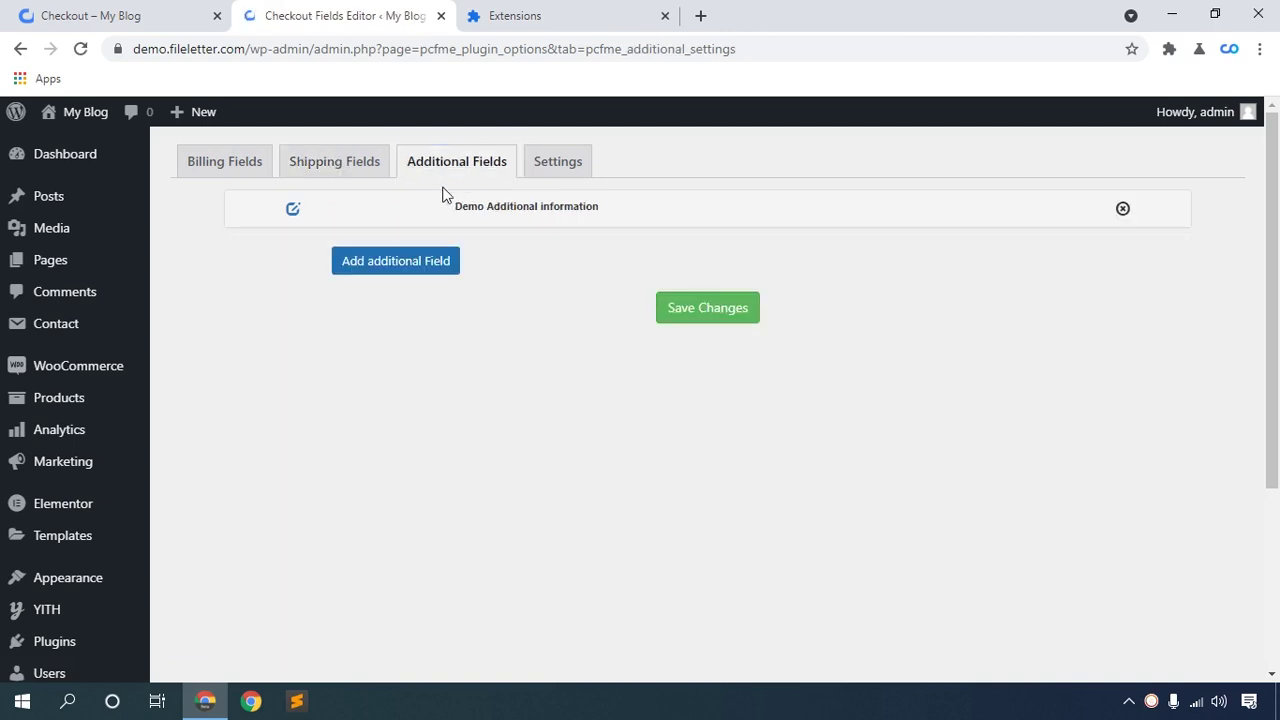
click(552, 163)
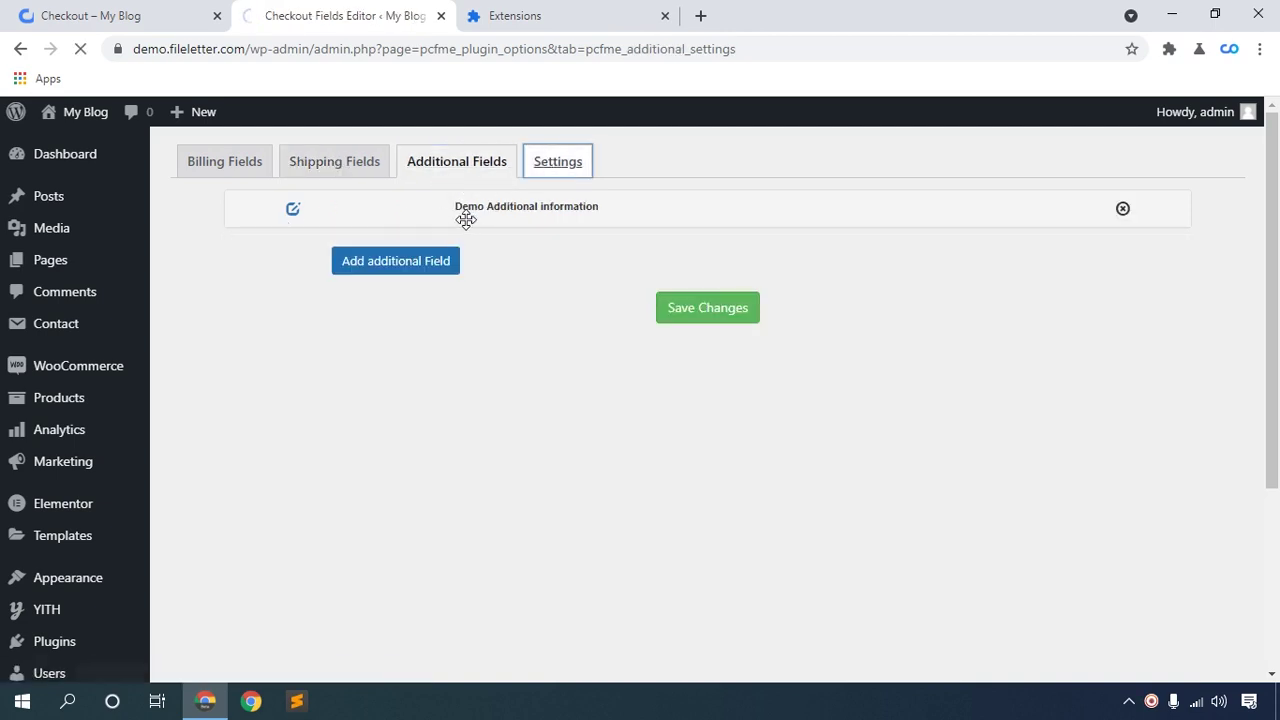
scroll(471, 254, down, 1)
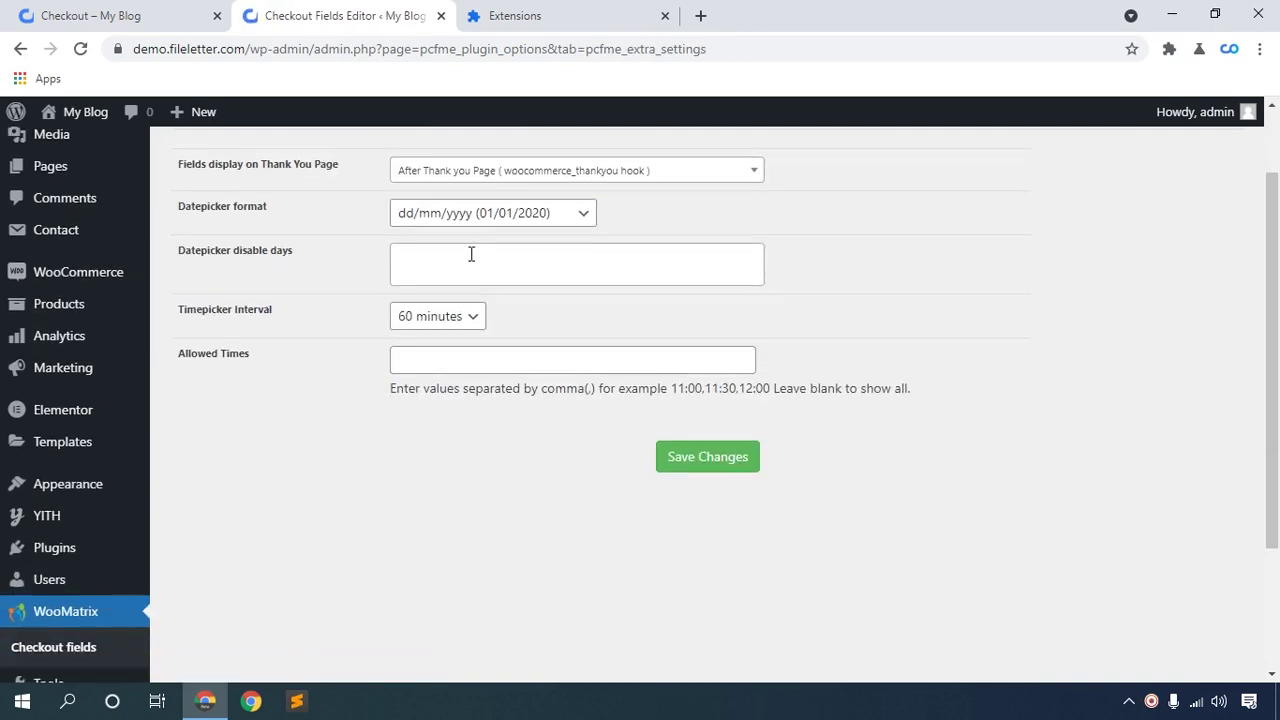
scroll(475, 251, up, 1)
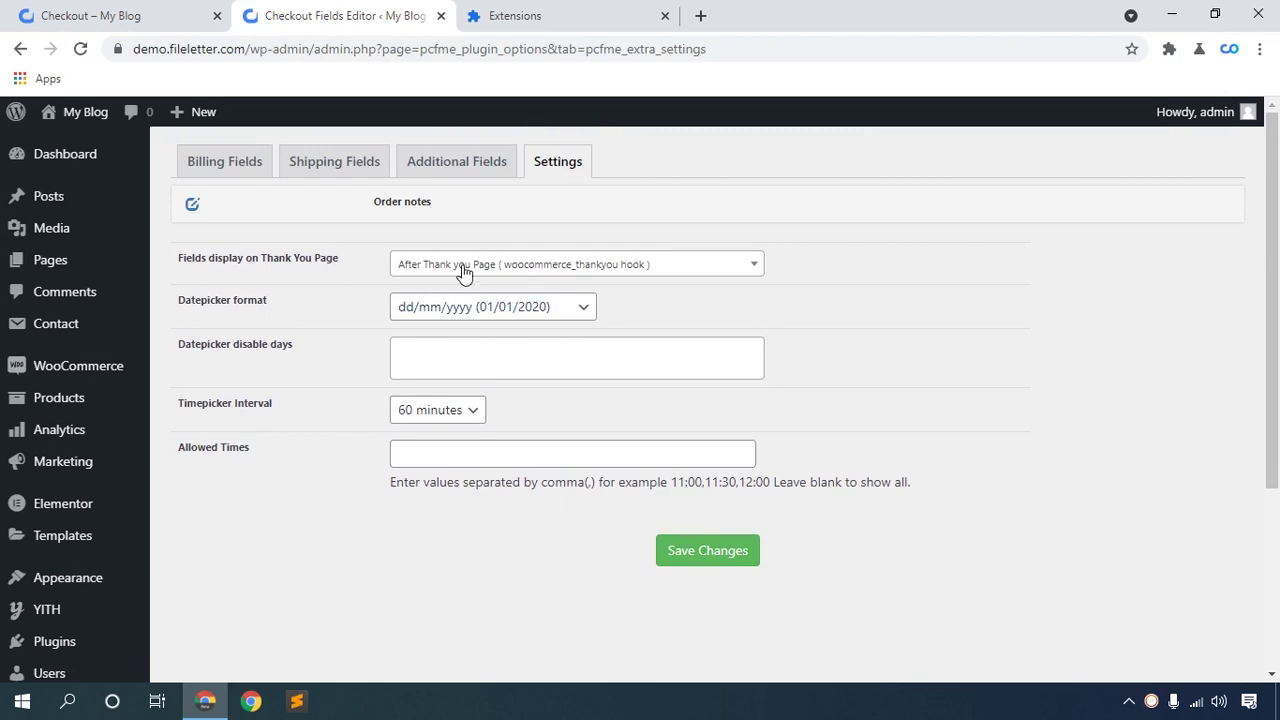
Step: Examine the choices for thank-you page display, datepicker format, disabled days, timepicker interval and allowed times
click(463, 268)
click(450, 265)
click(434, 310)
click(434, 307)
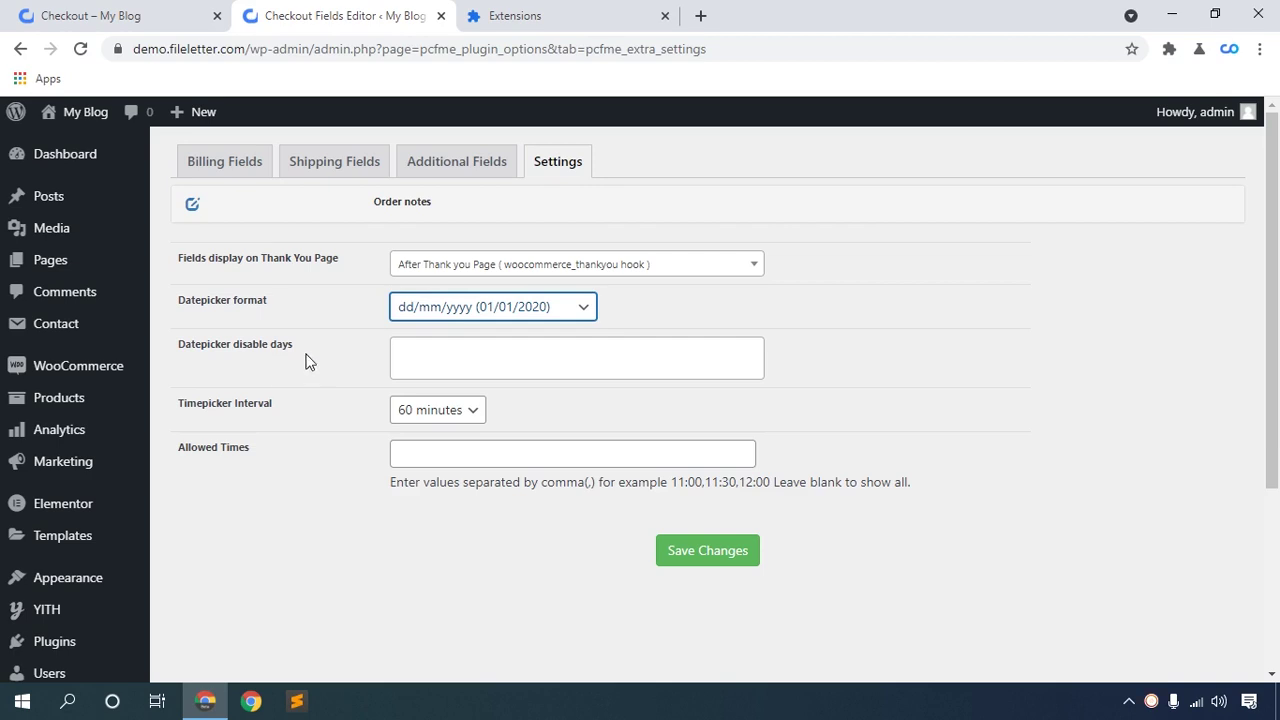
click(447, 346)
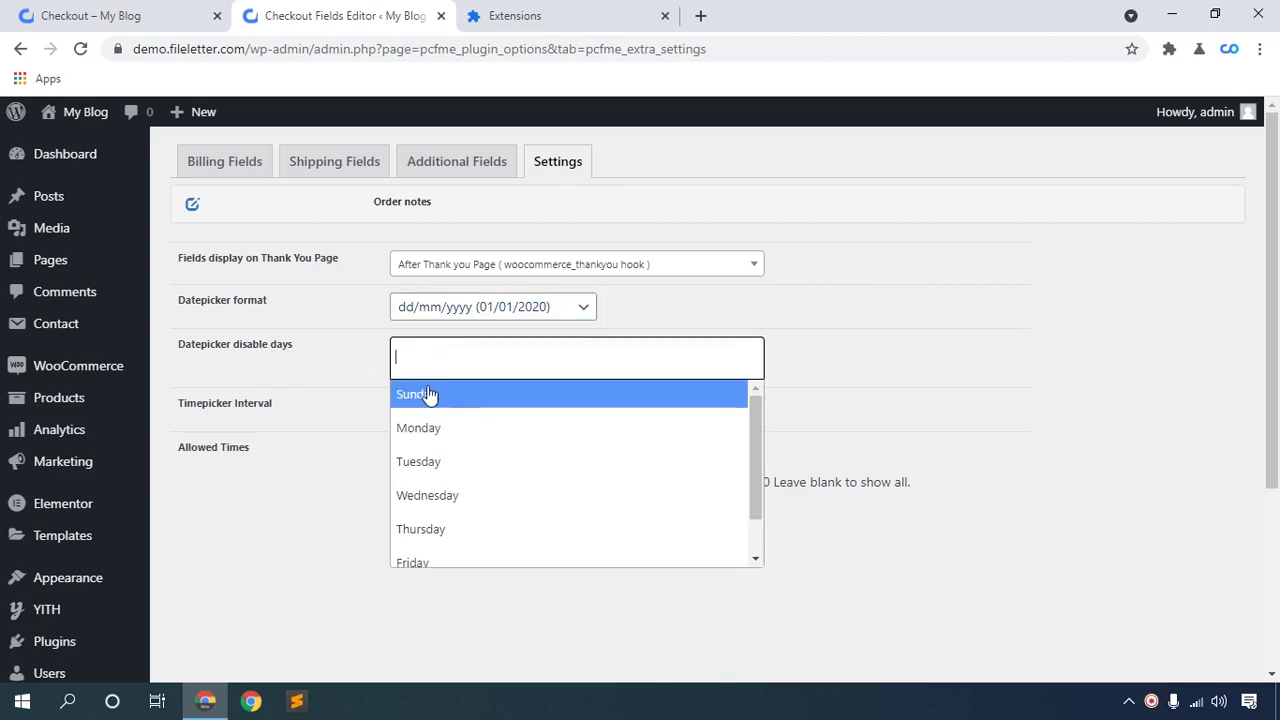
click(251, 415)
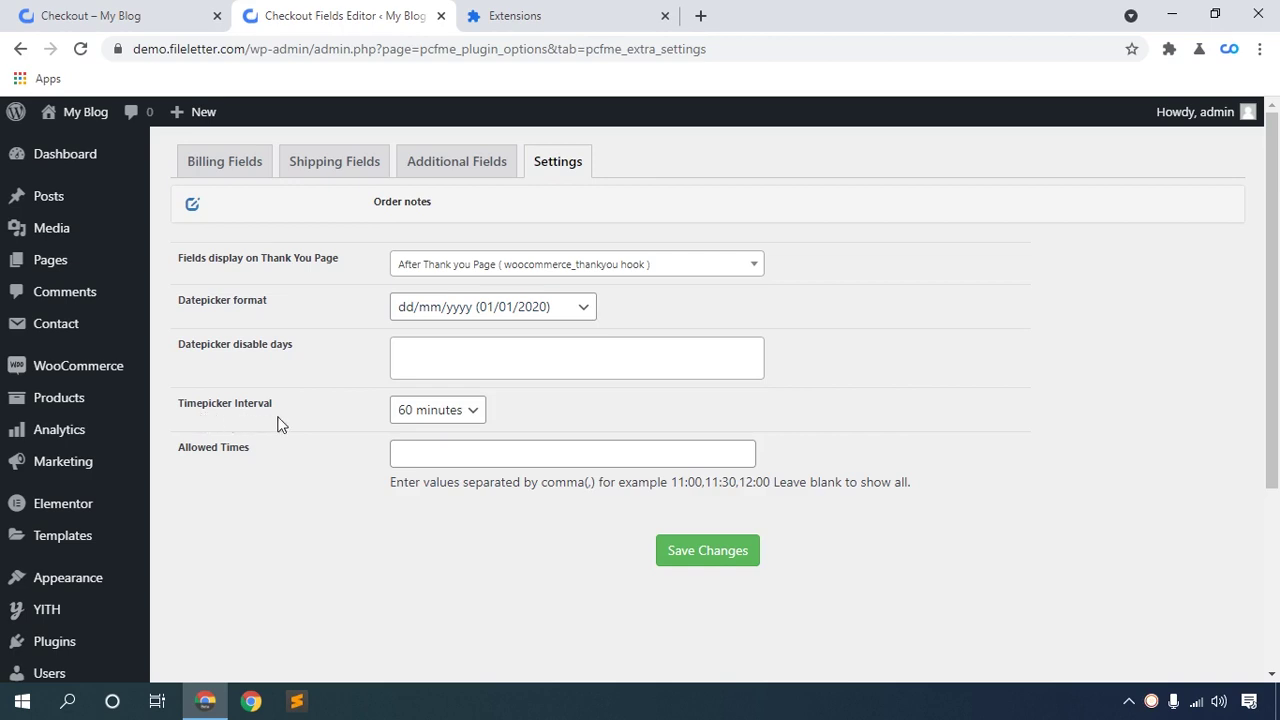
click(421, 406)
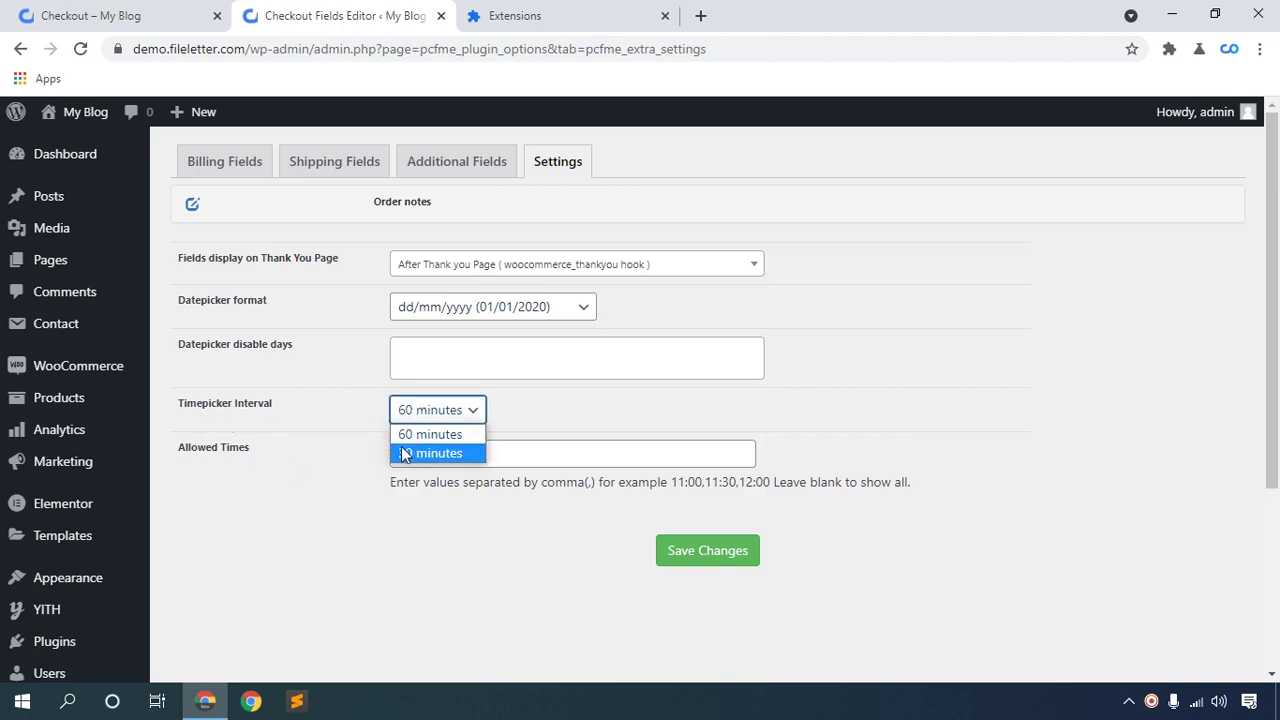
click(213, 462)
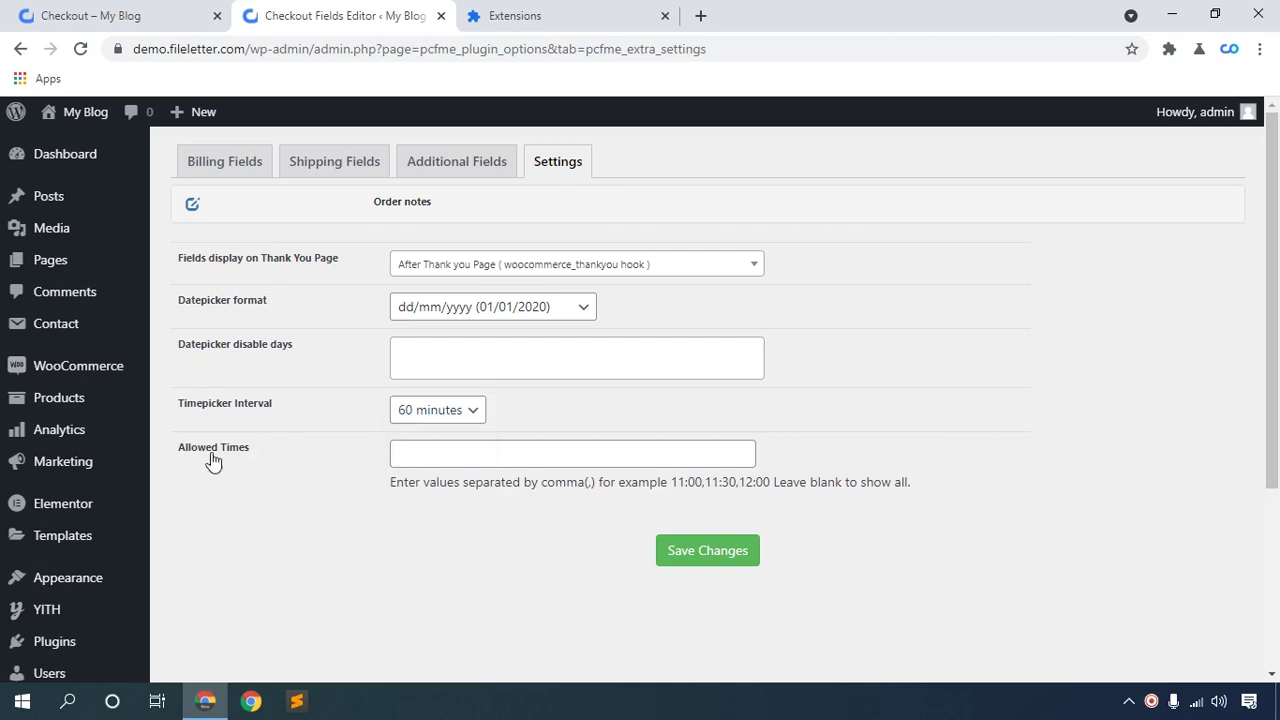
click(591, 451)
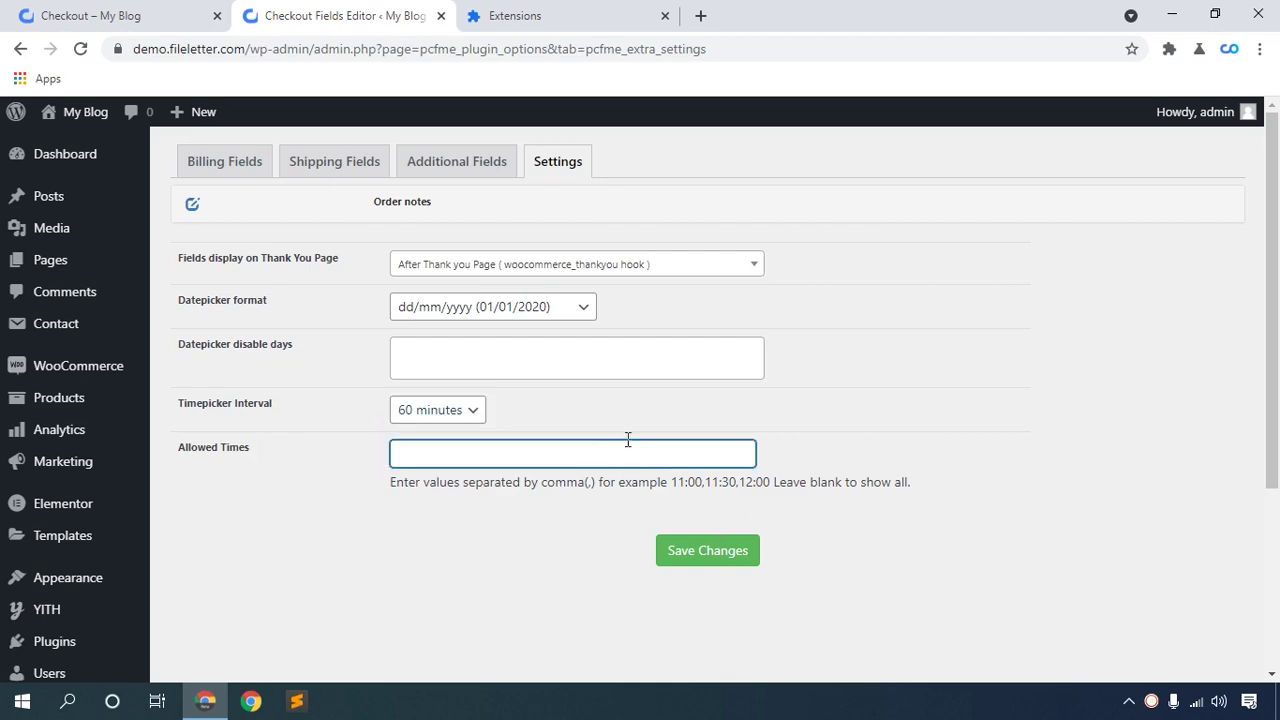
Step: Open the editor's billing fields list and compare it with the billing details on the checkout page
click(214, 177)
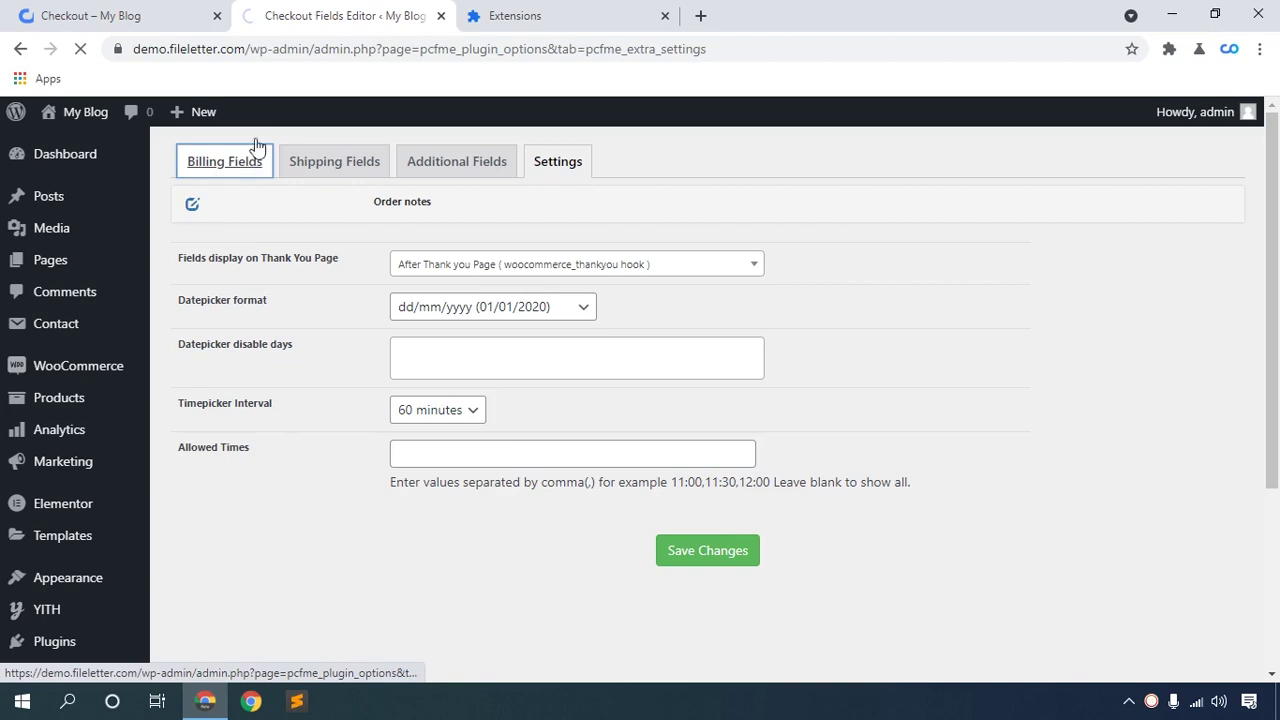
click(166, 12)
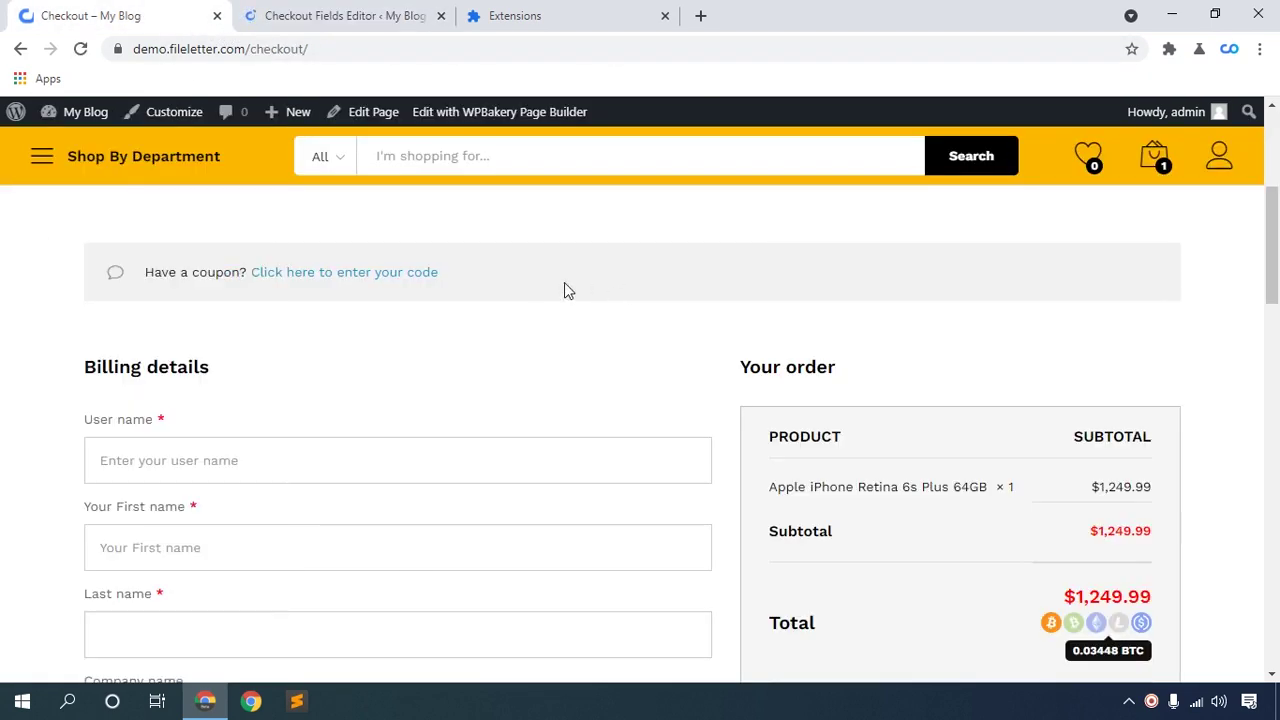
scroll(200, 271, down, 2)
scroll(208, 271, up, 1)
click(333, 12)
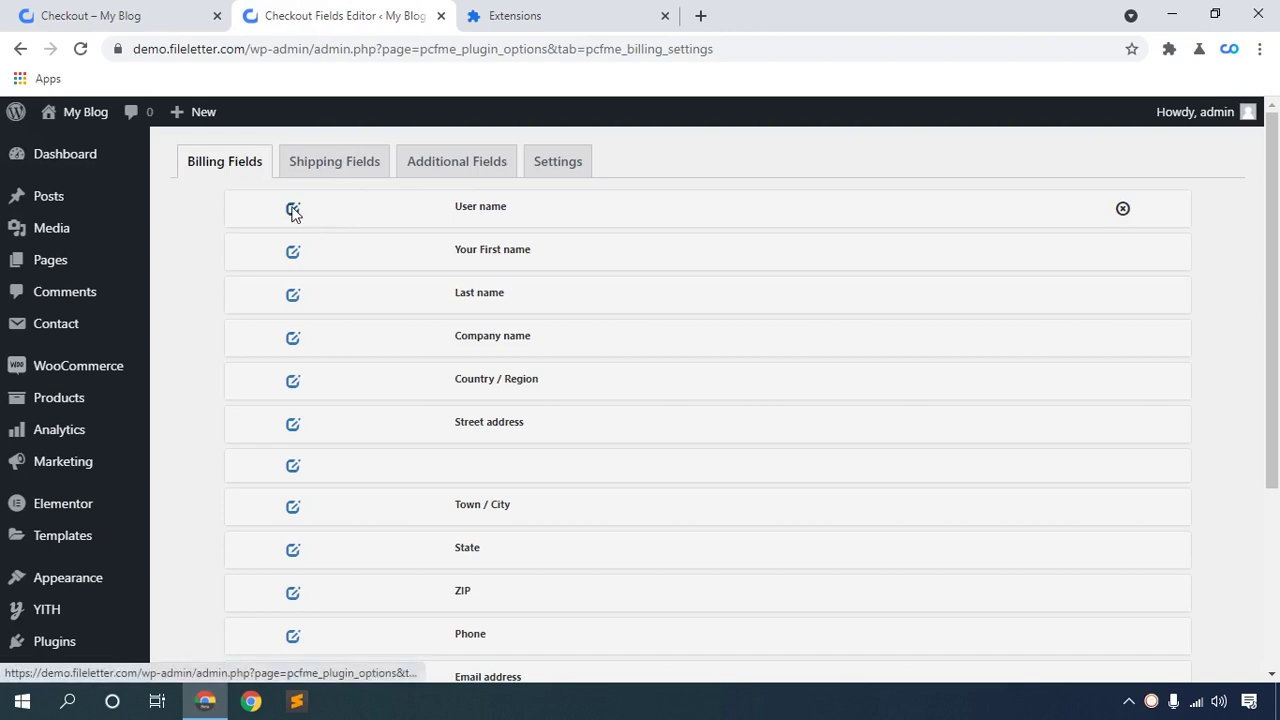
Step: Check the settings of the custom User name billing field, then remove that field from the list
click(293, 210)
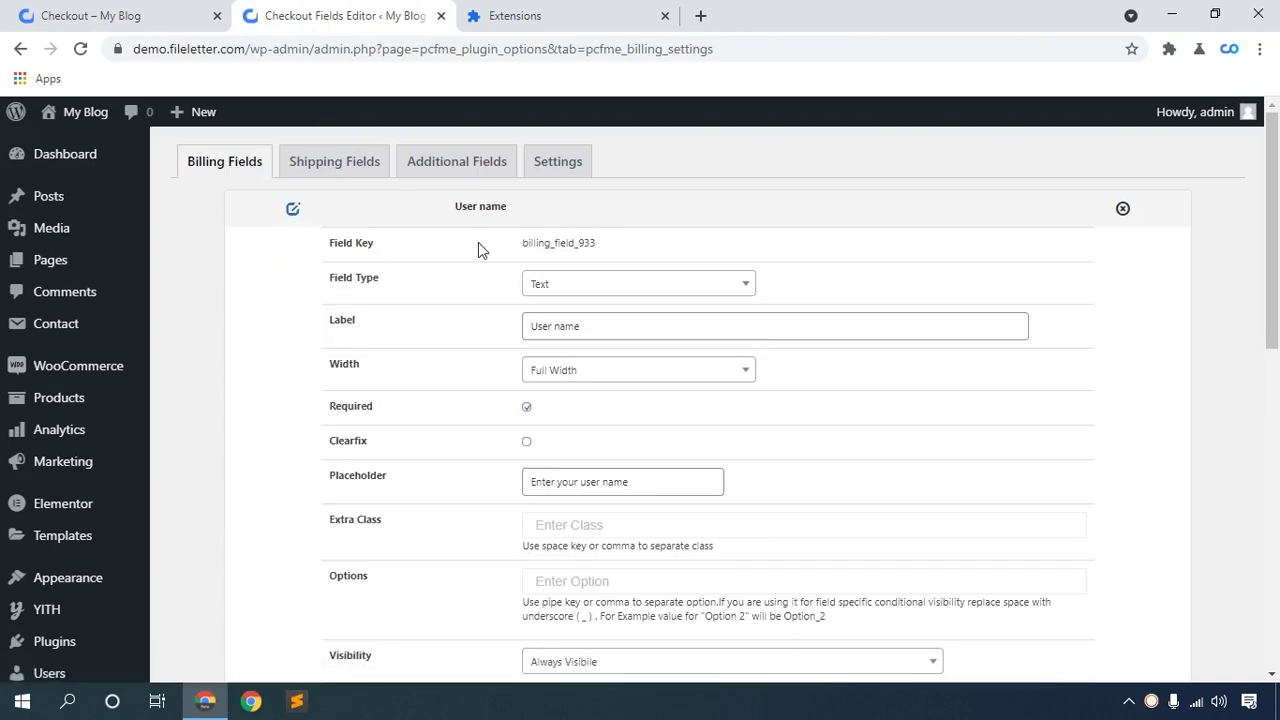
click(293, 212)
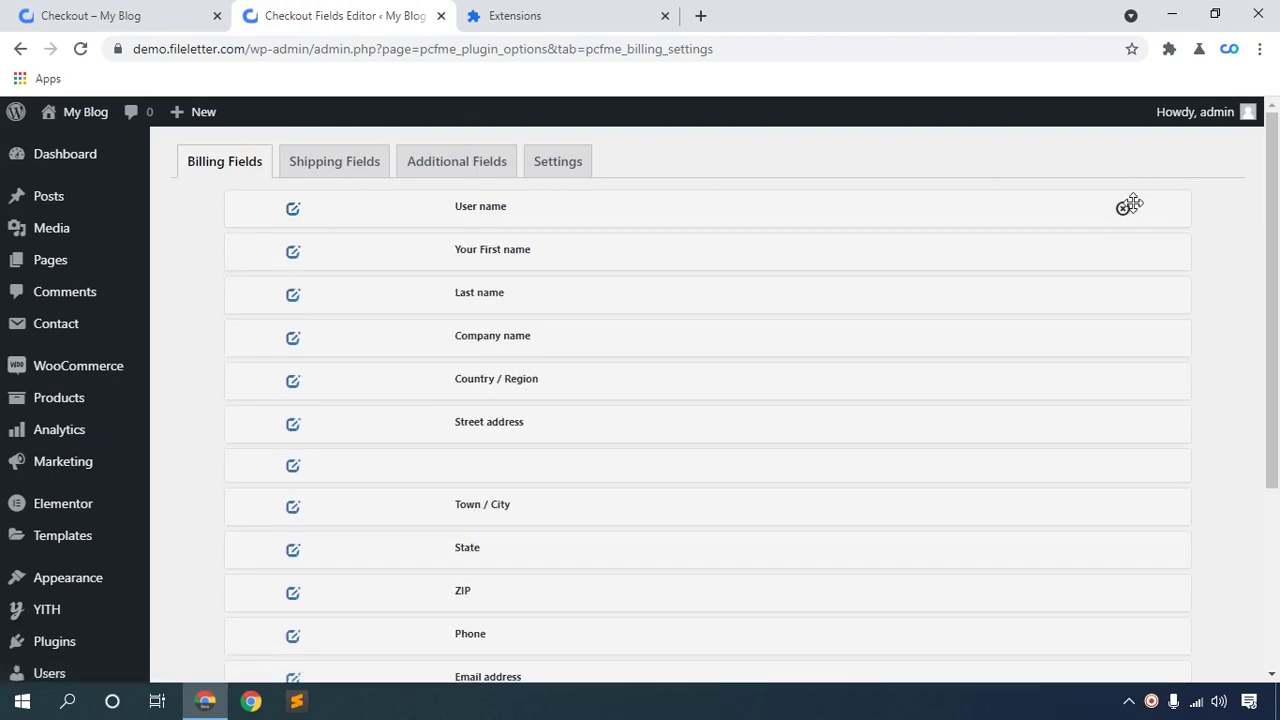
click(1122, 208)
click(731, 155)
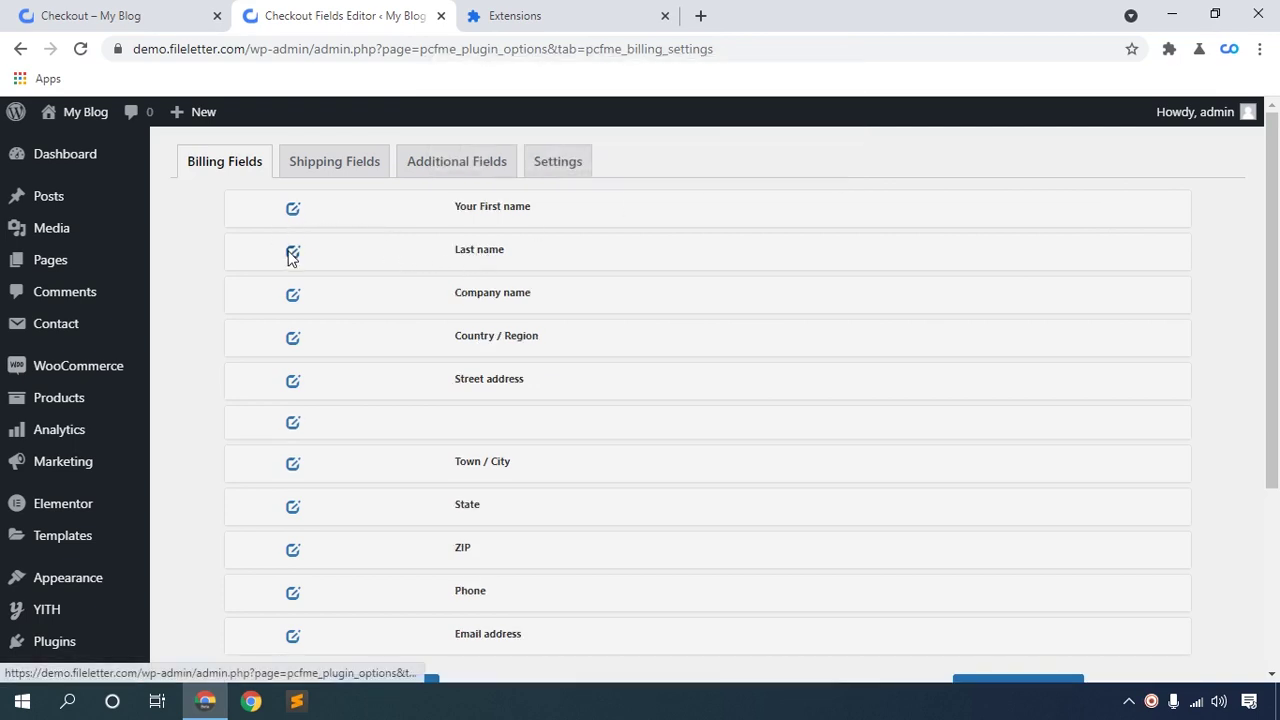
Step: Review the name, company and address fields under Billing details on the checkout page and return to the editor
click(100, 15)
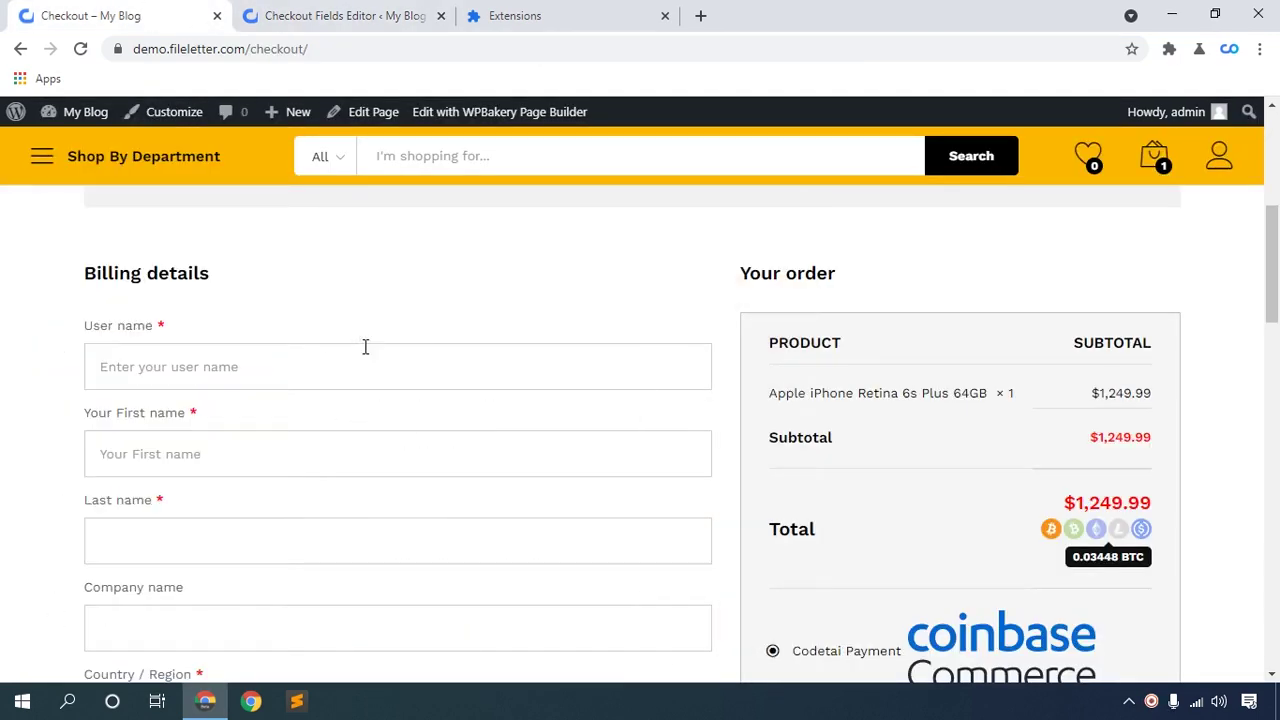
scroll(235, 336, down, 1)
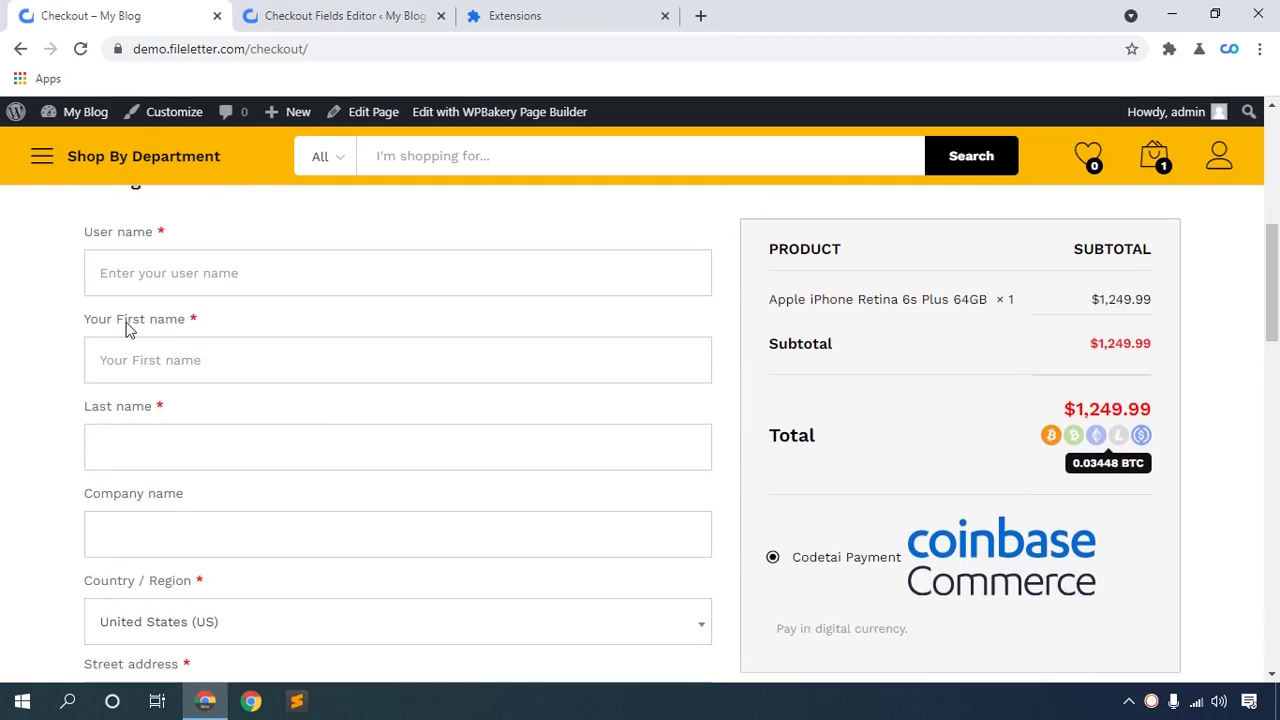
scroll(148, 376, down, 2)
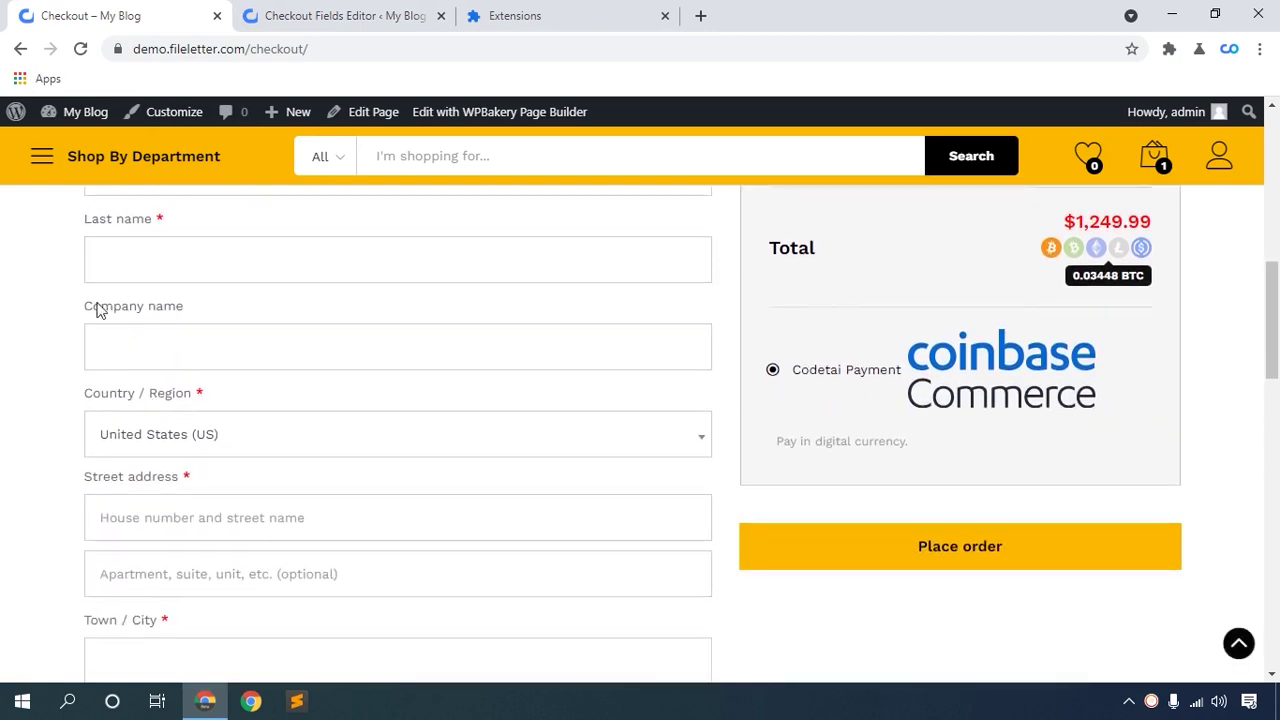
click(338, 9)
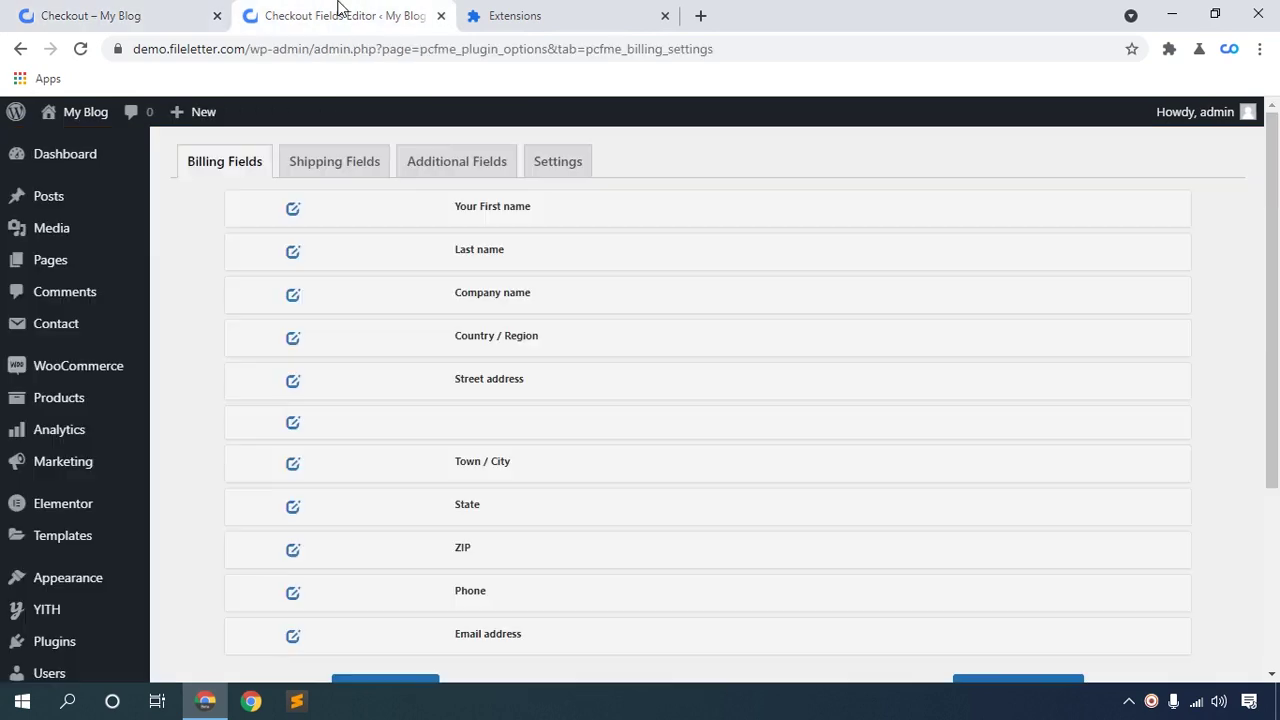
Step: Hide the Your First name and Last name core billing fields and save the changes
click(292, 209)
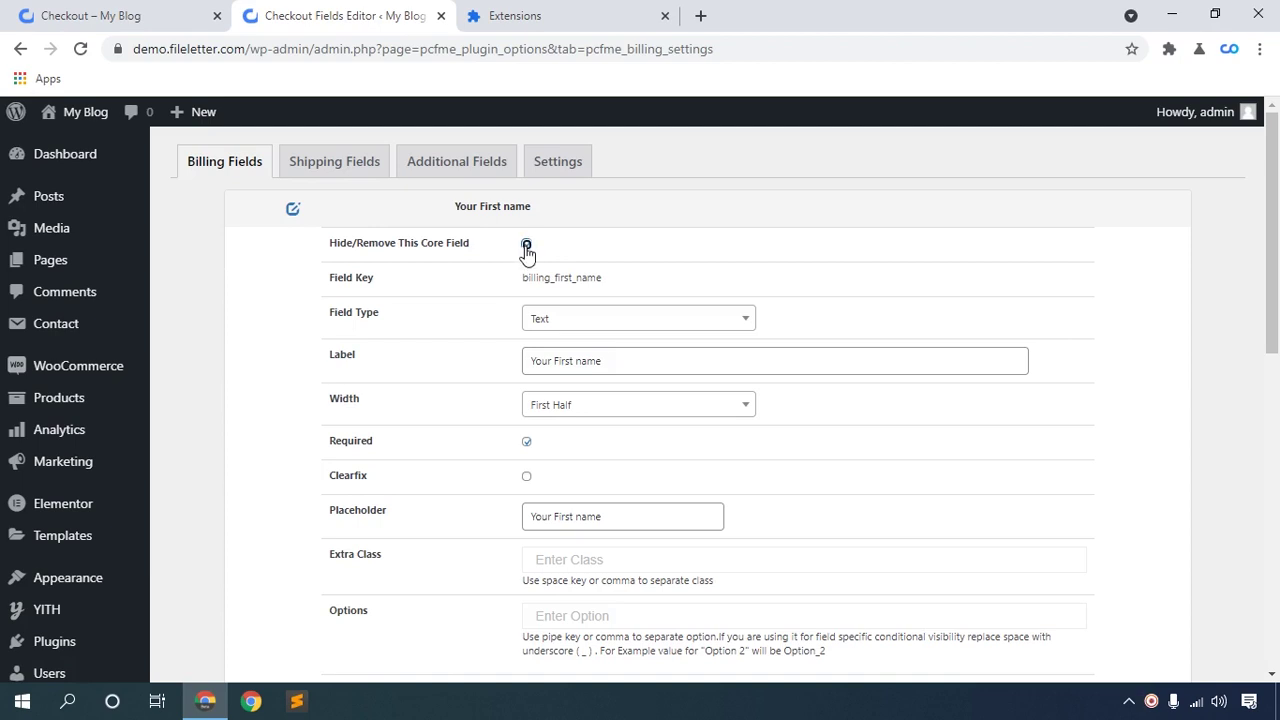
scroll(527, 260, down, 6)
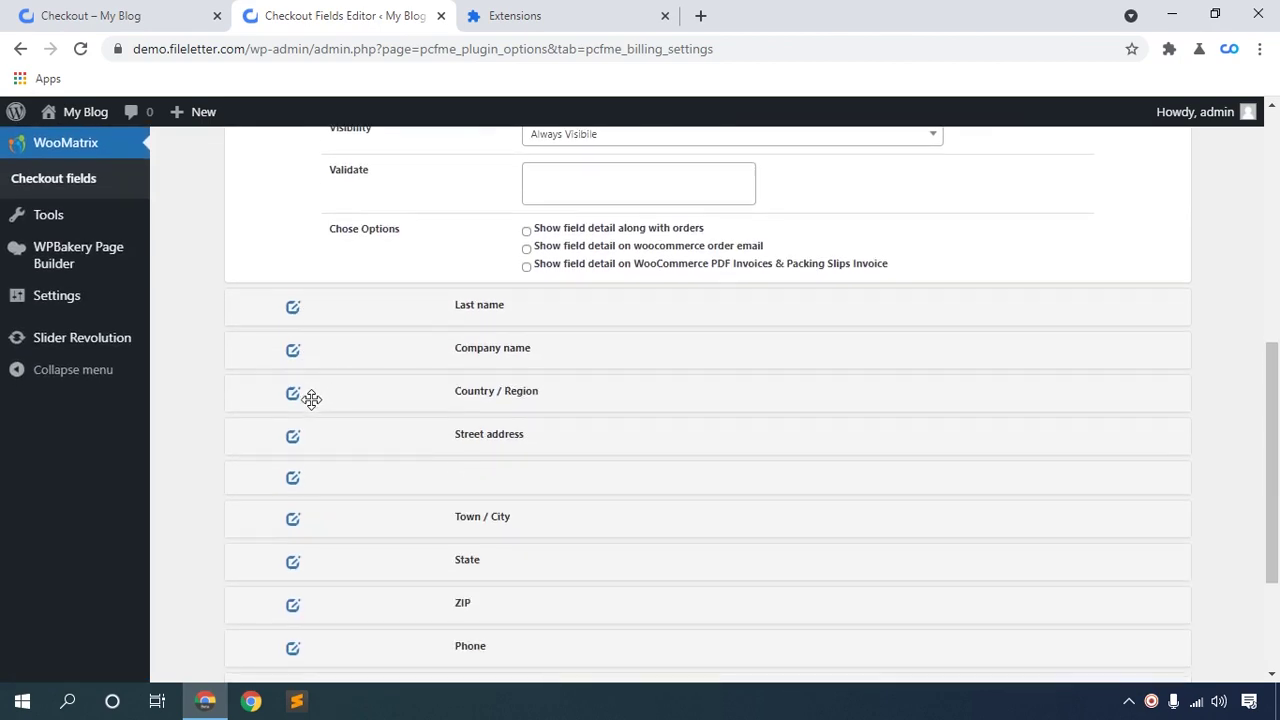
click(293, 309)
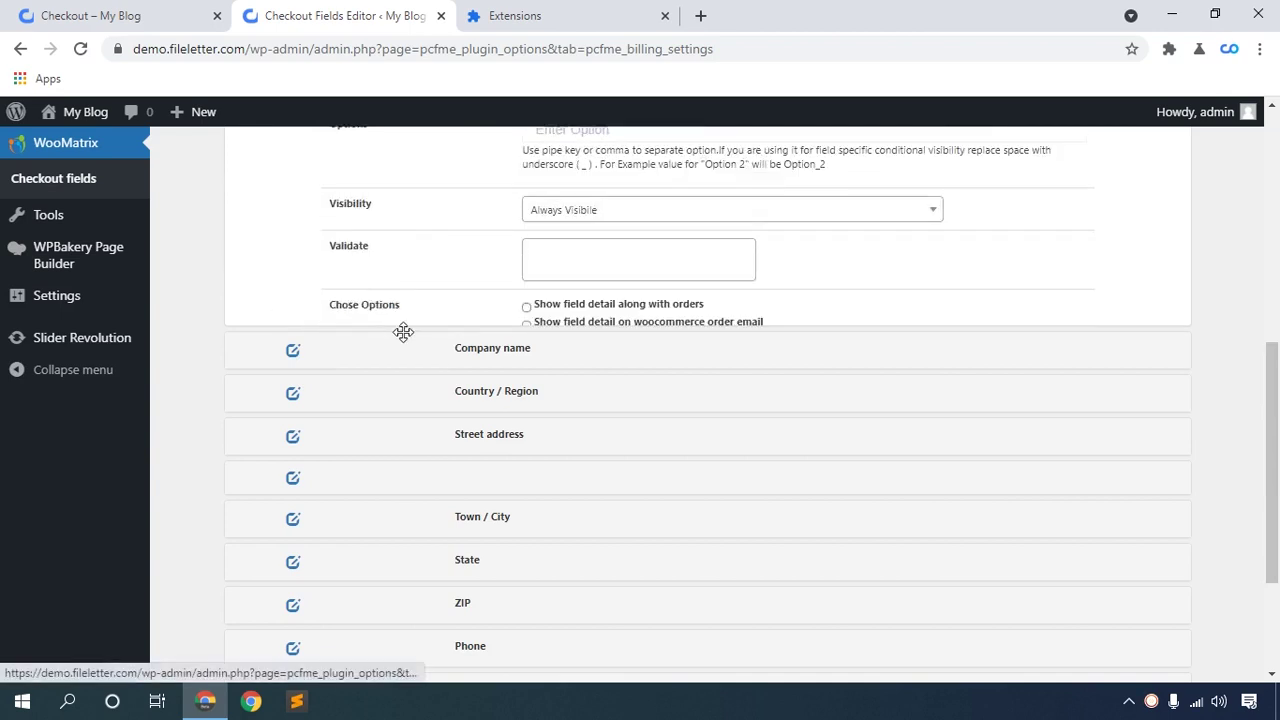
scroll(490, 308, up, 4)
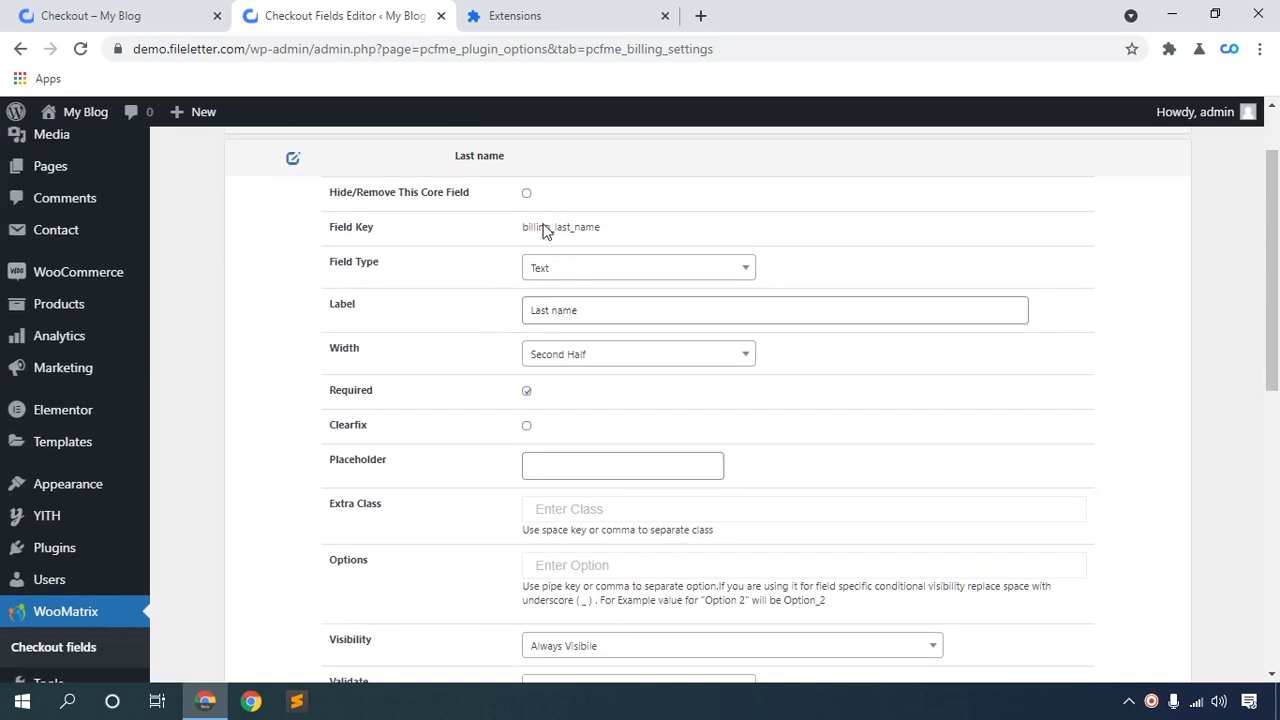
click(526, 195)
scroll(517, 243, up, 1)
scroll(540, 320, down, 10)
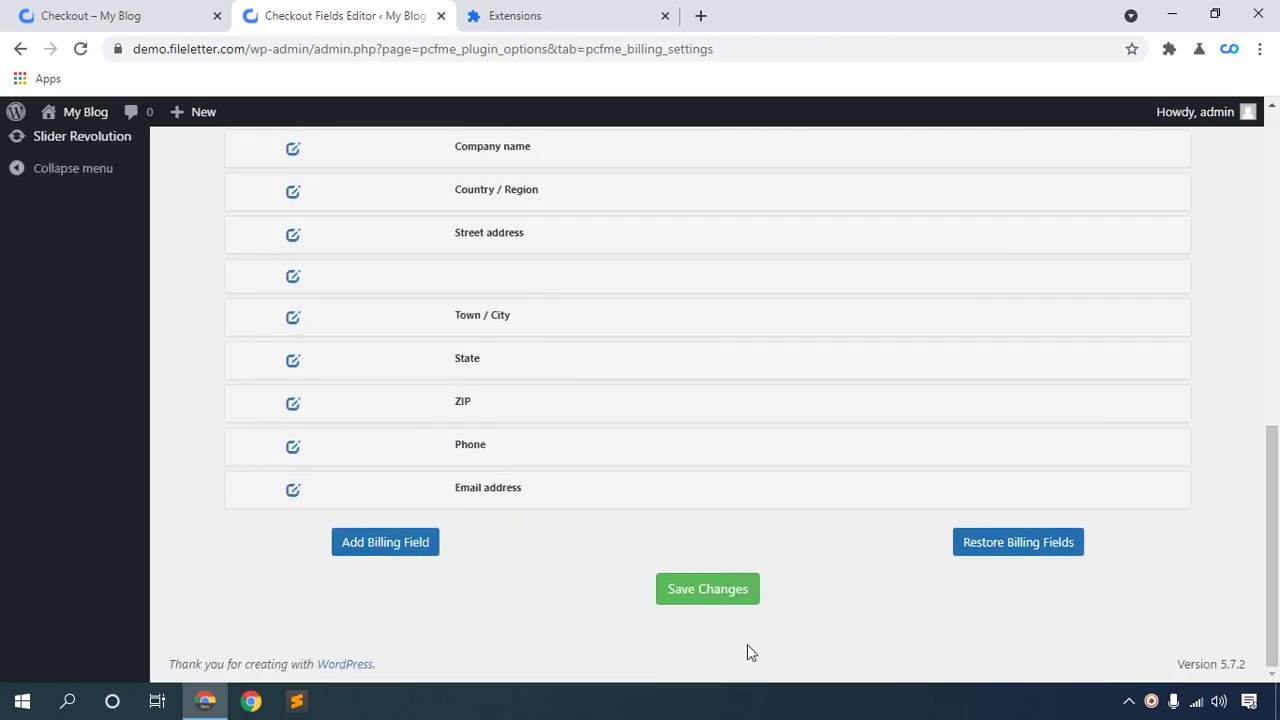
click(668, 600)
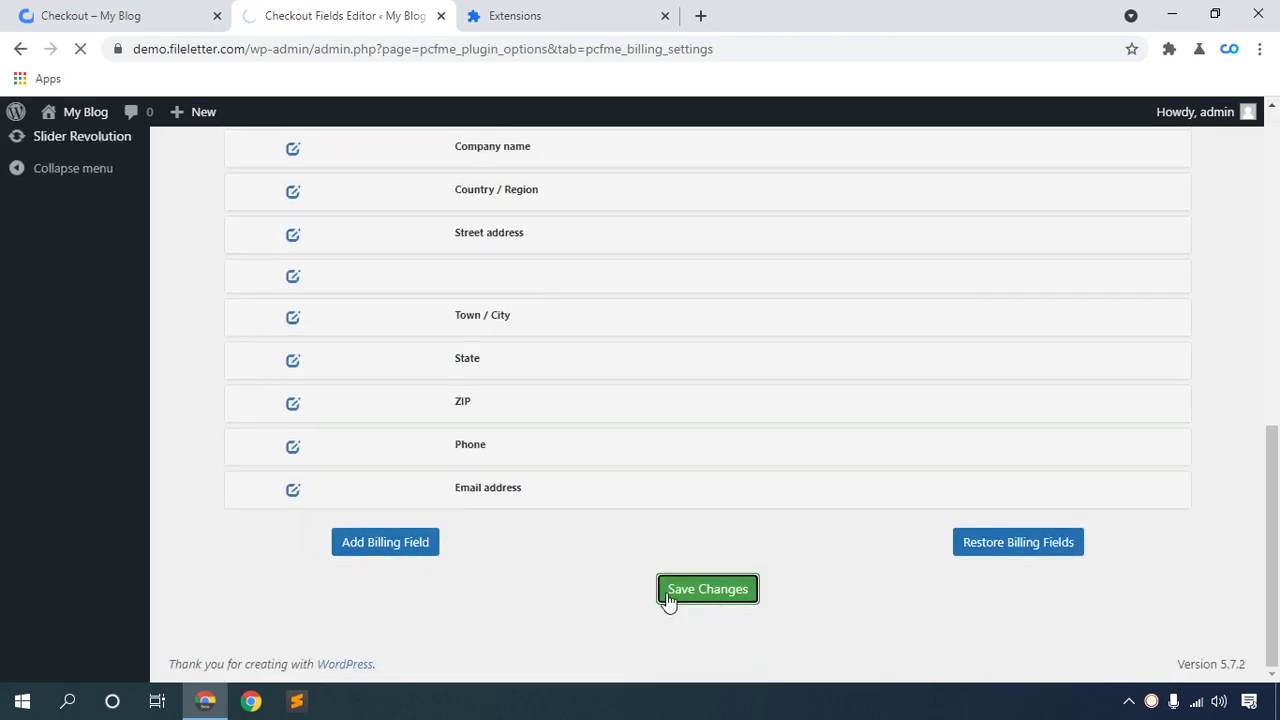
Step: Reload the checkout page and inspect the remaining fields under Billing details
click(126, 12)
click(88, 46)
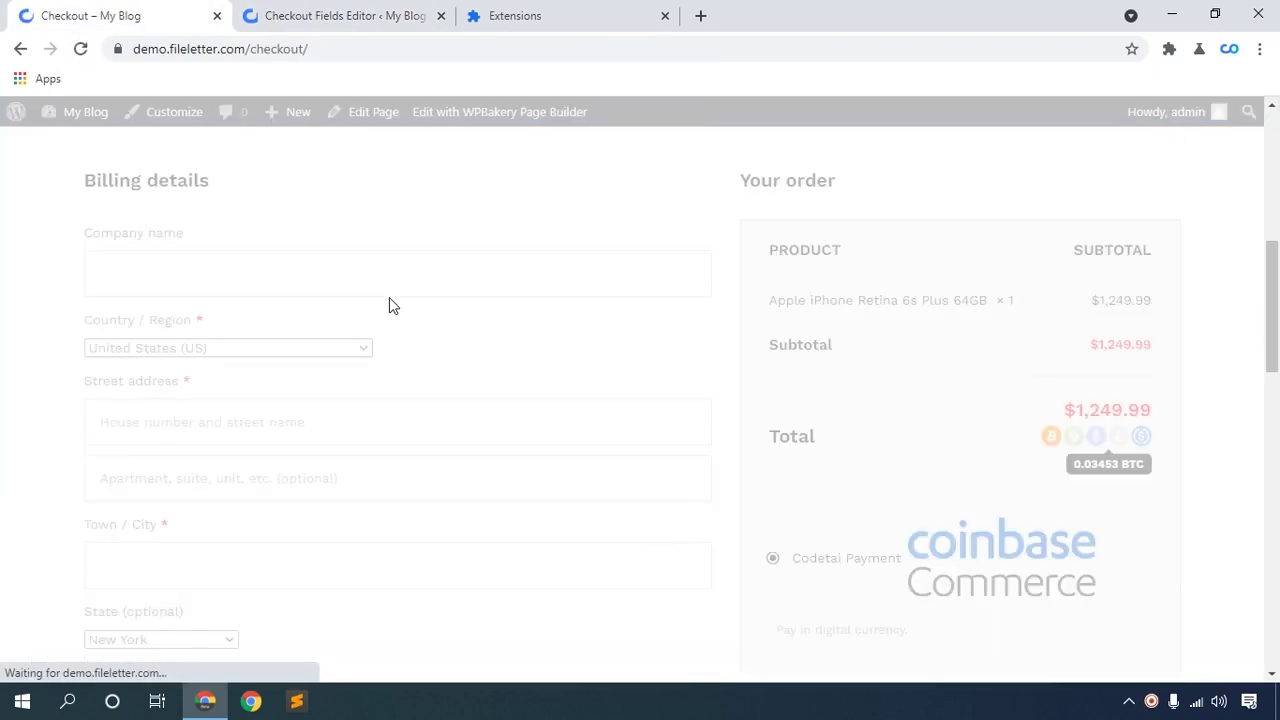
scroll(109, 405, down, 3)
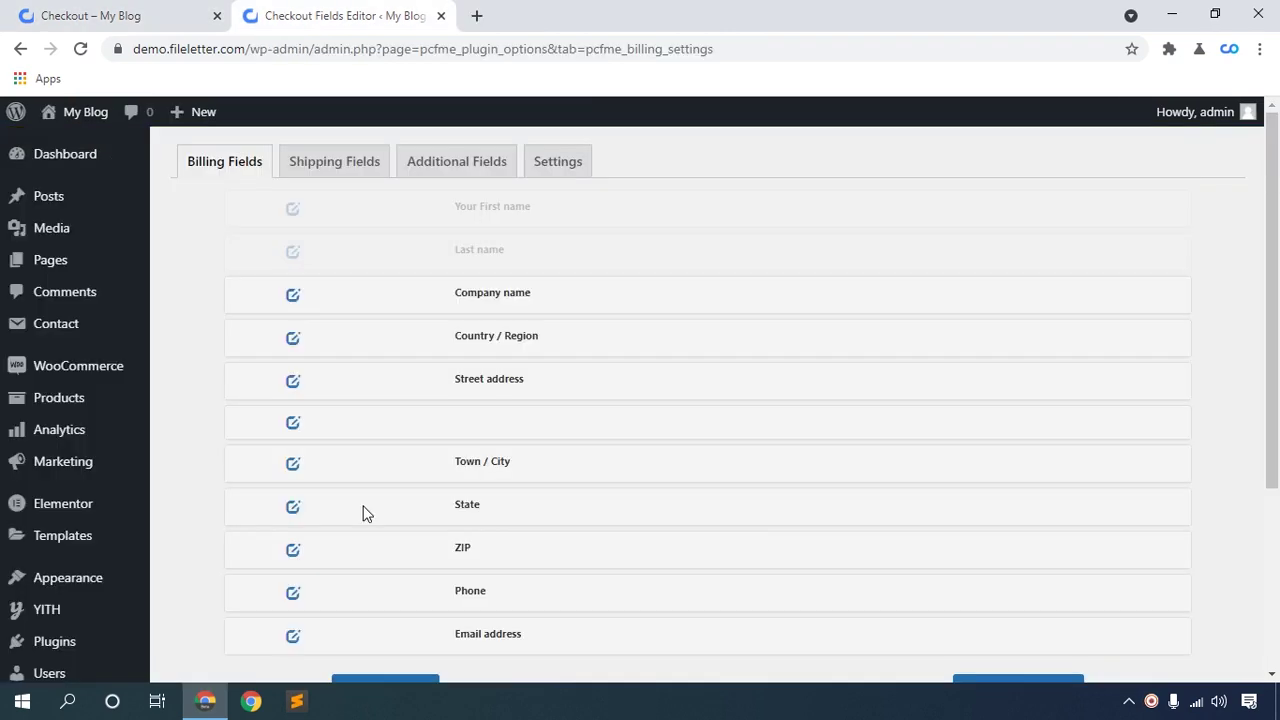
Step: Set the Company name and Country / Region core billing fields to be hidden
click(293, 300)
click(527, 332)
scroll(337, 377, down, 6)
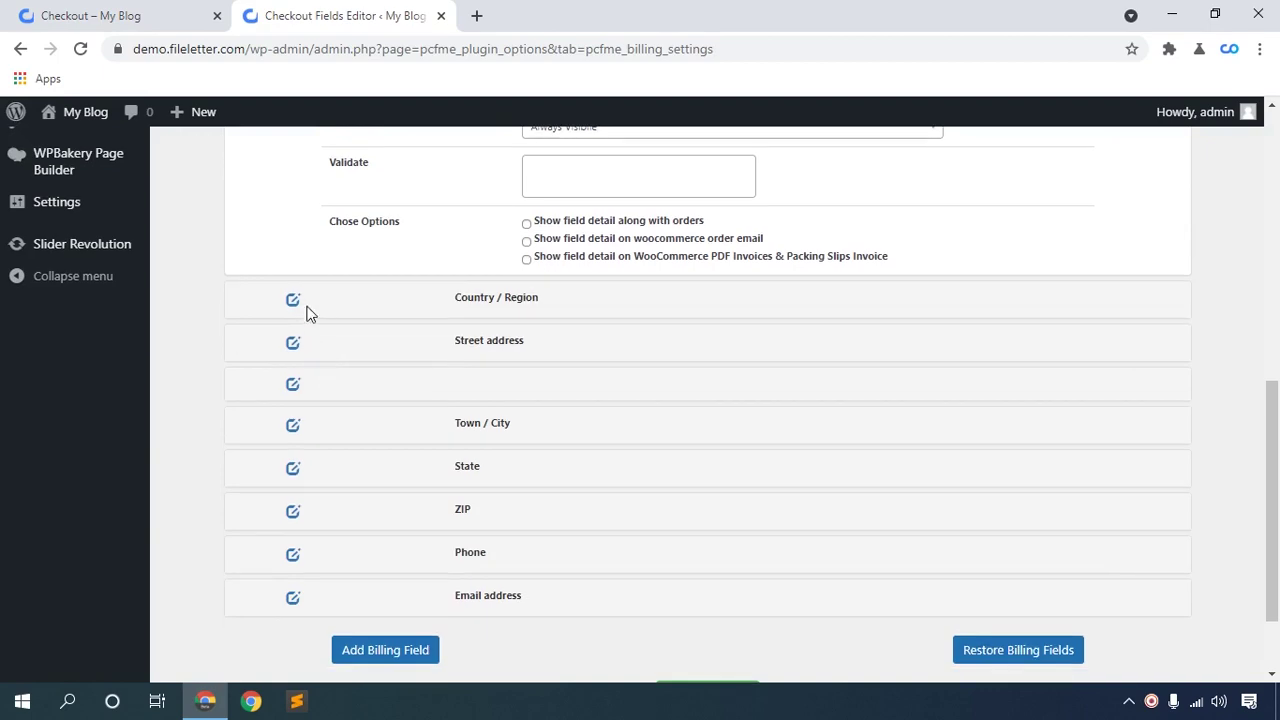
click(292, 303)
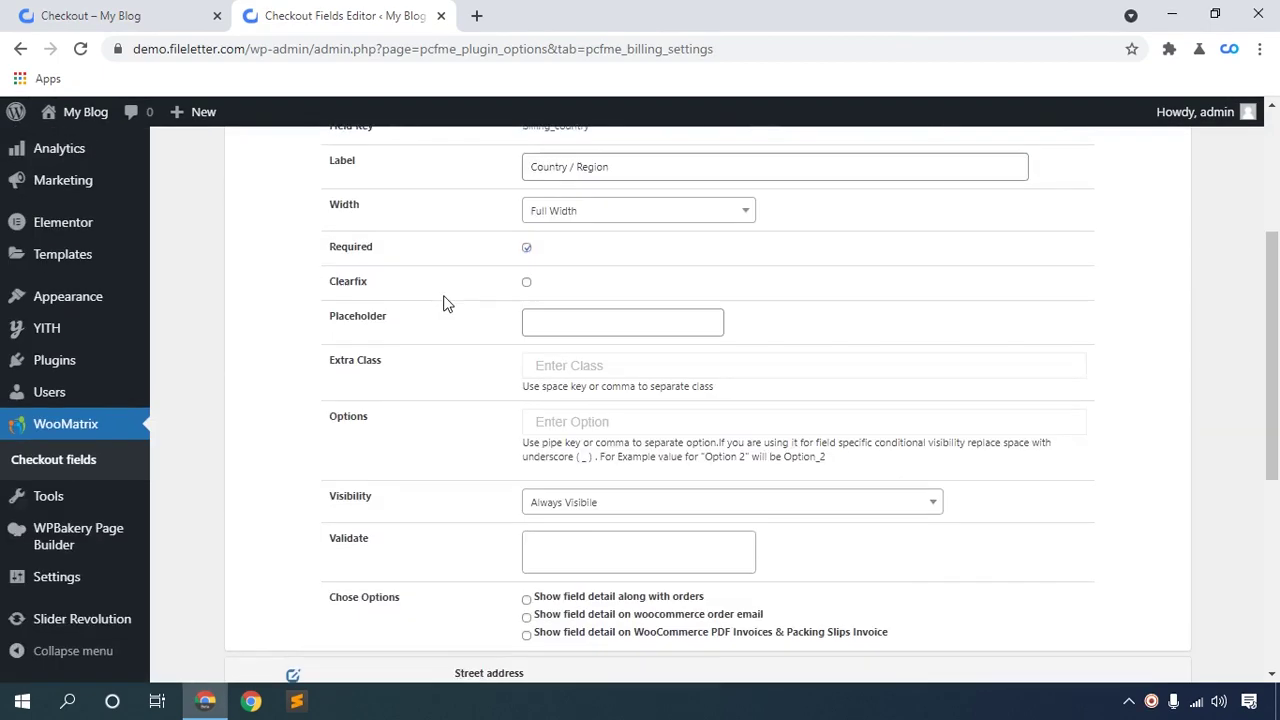
click(526, 280)
scroll(440, 380, down, 6)
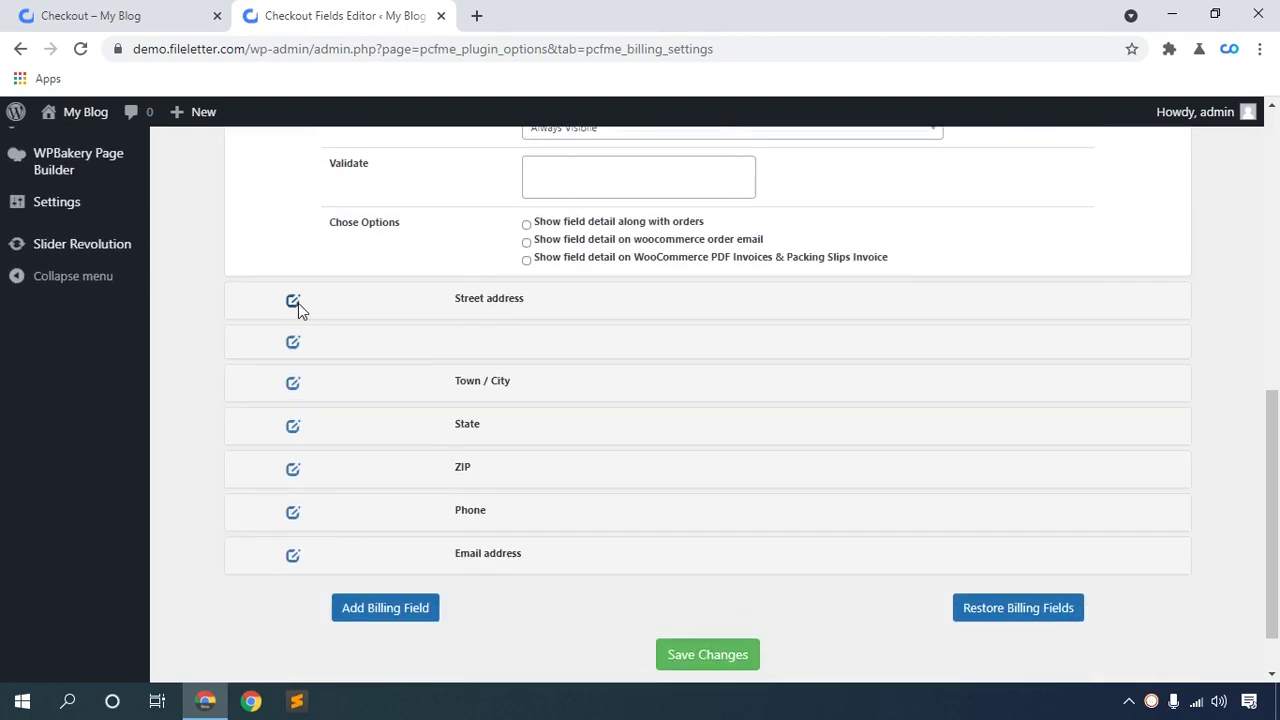
Step: Mark the Street address field and the unlabelled second address line as hidden core fields
click(296, 302)
scroll(433, 328, up, 5)
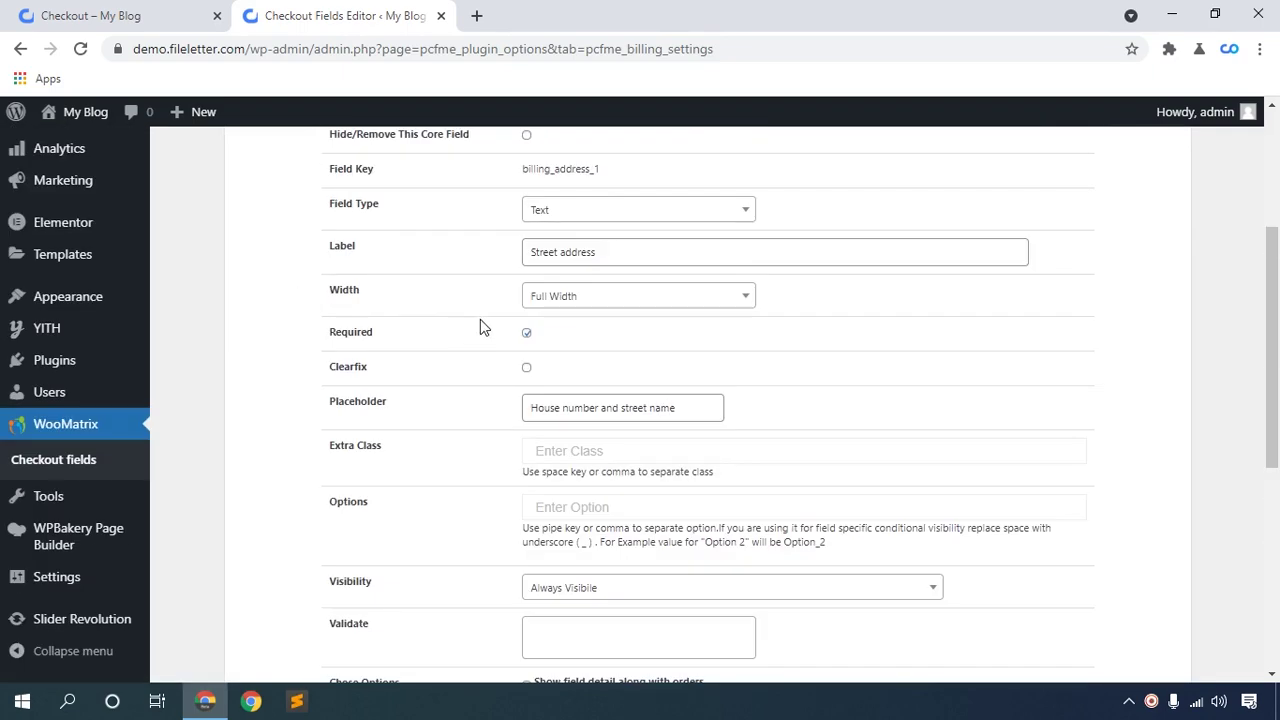
click(526, 324)
scroll(346, 361, down, 6)
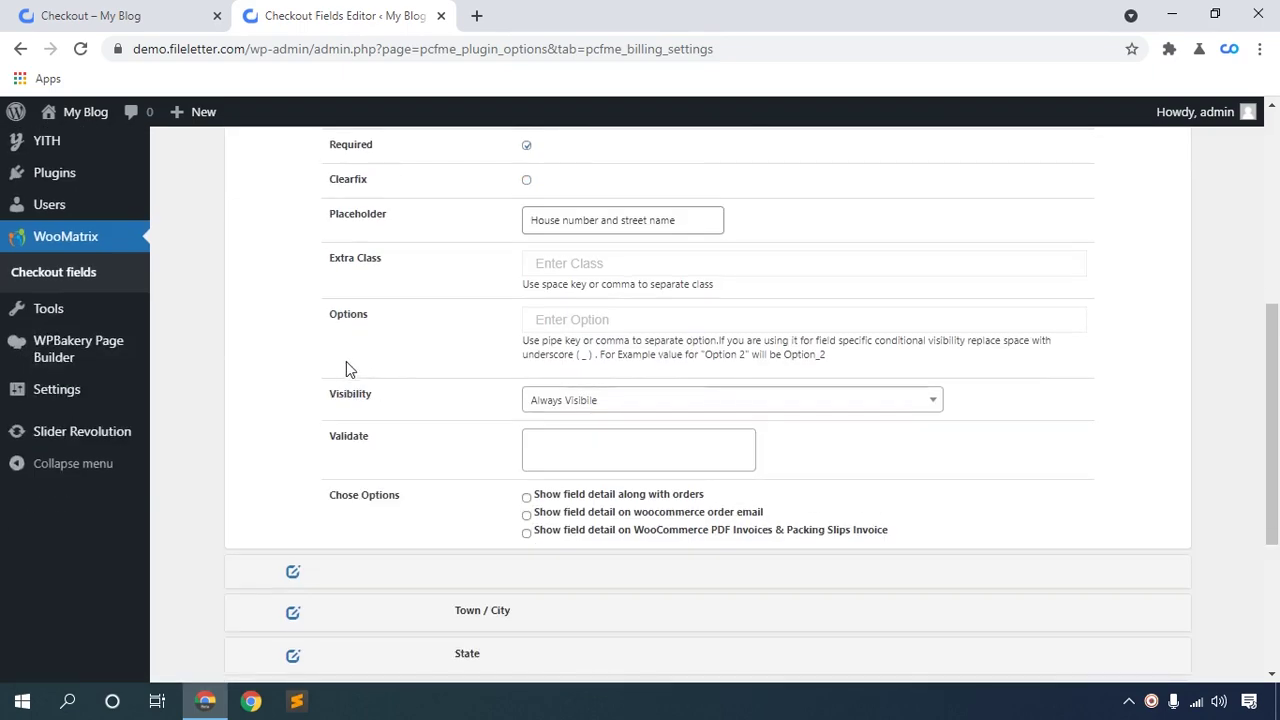
click(293, 291)
scroll(457, 329, up, 5)
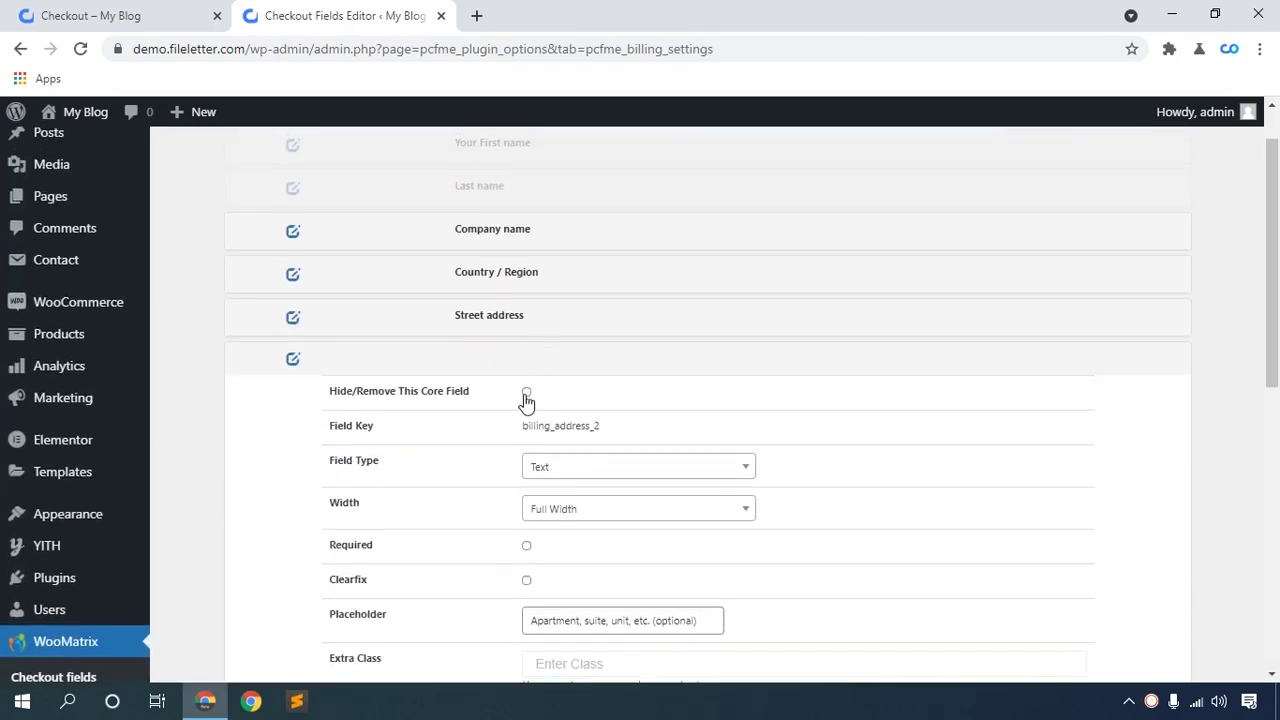
click(526, 392)
scroll(470, 410, down, 5)
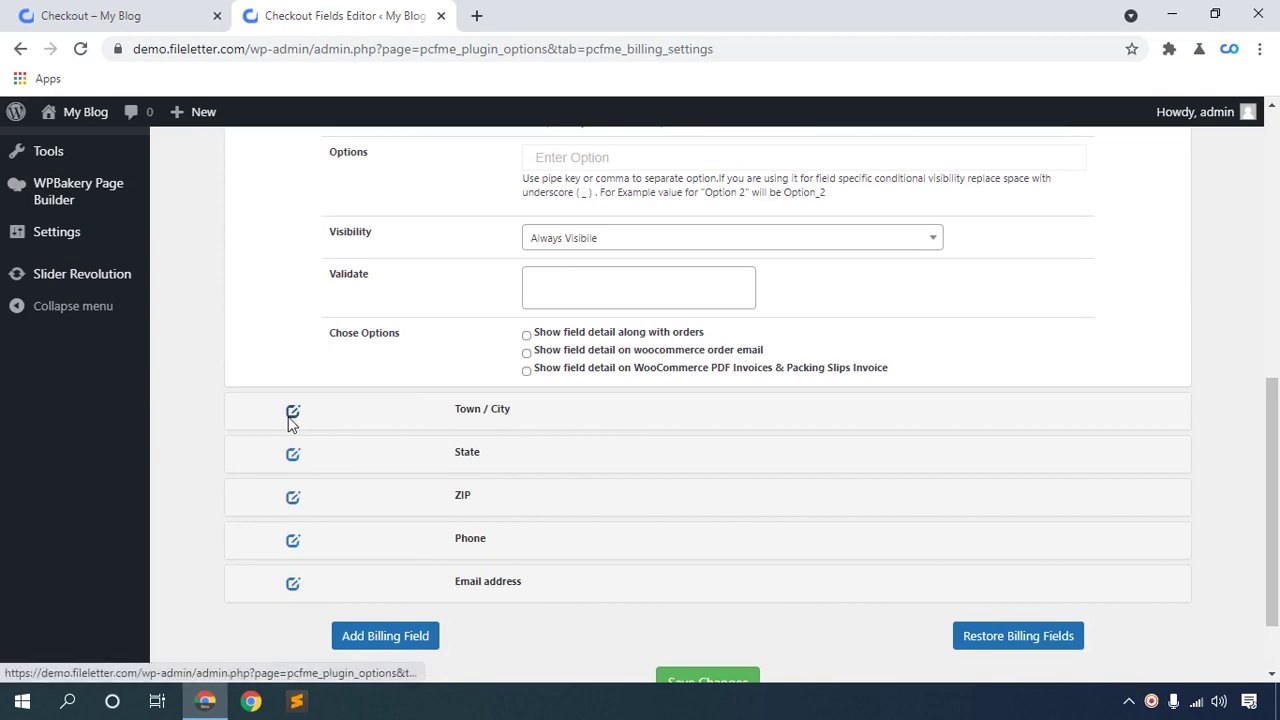
Step: Mark the Town / City and State core billing fields as hidden
click(292, 418)
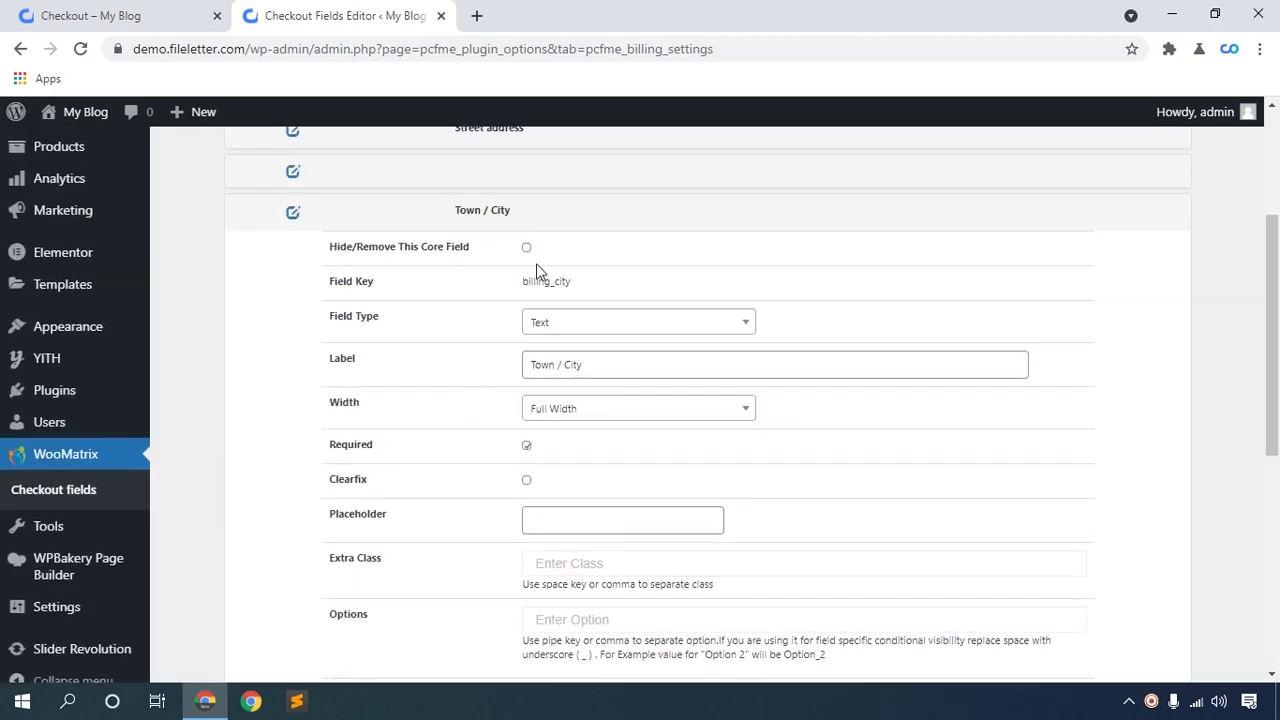
scroll(340, 397, down, 5)
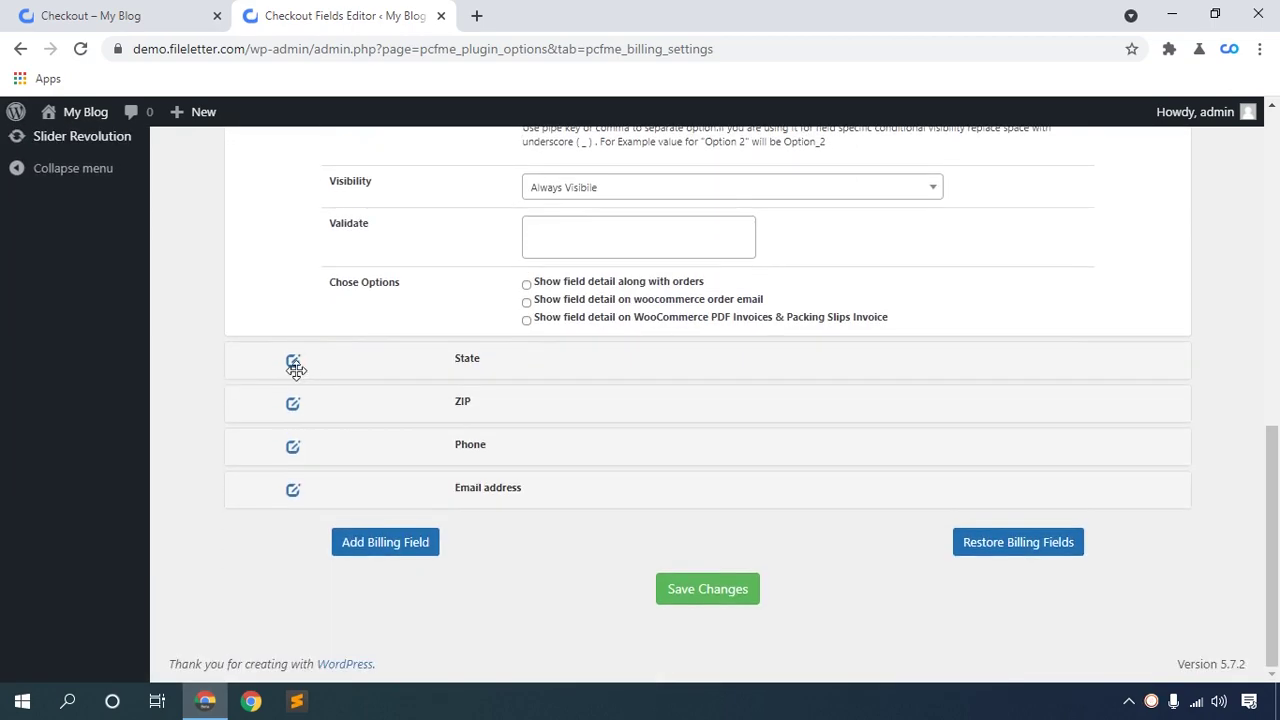
scroll(300, 366, up, 2)
scroll(340, 400, down, 2)
click(292, 403)
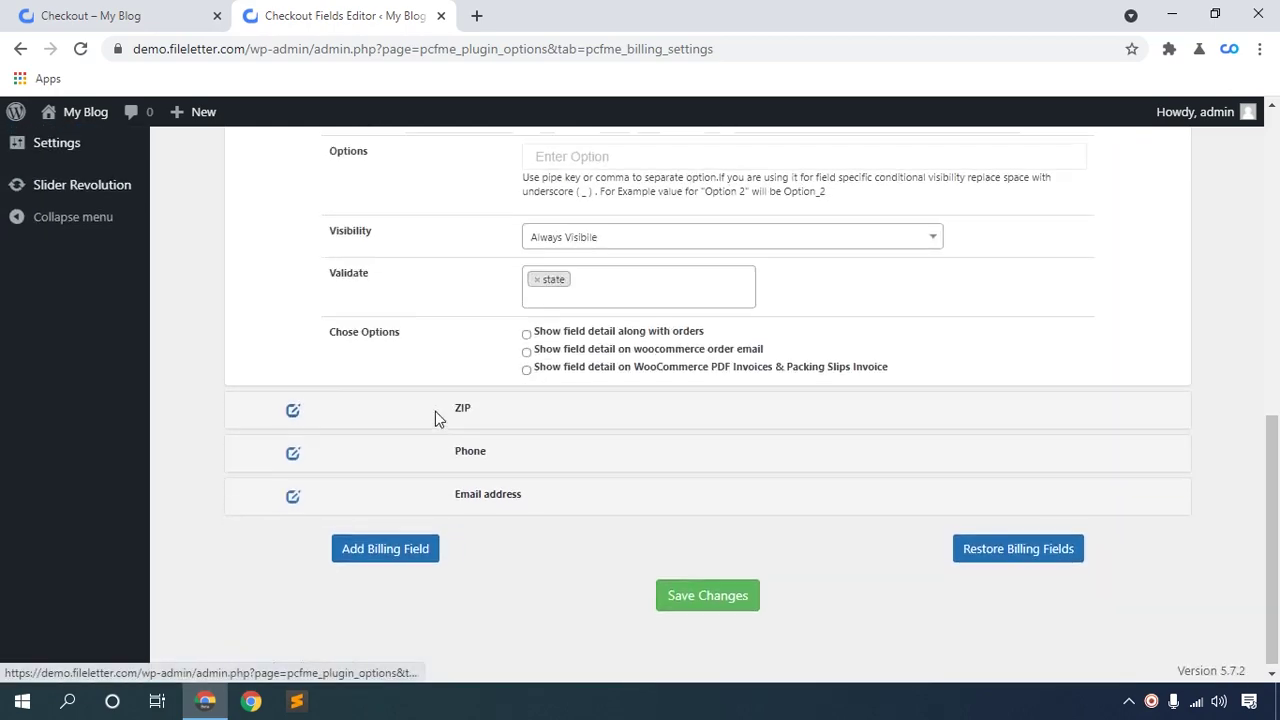
click(526, 383)
scroll(500, 410, down, 5)
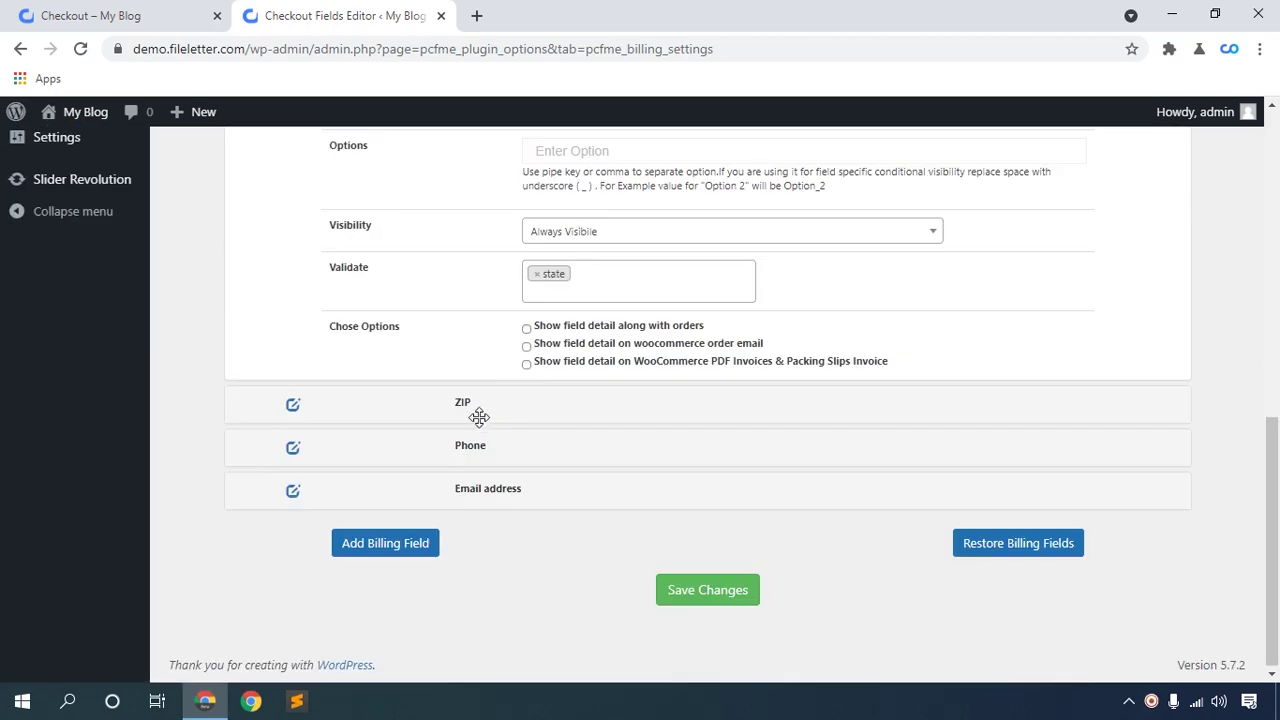
Step: Set the ZIP and Phone core billing fields to be hidden
click(293, 405)
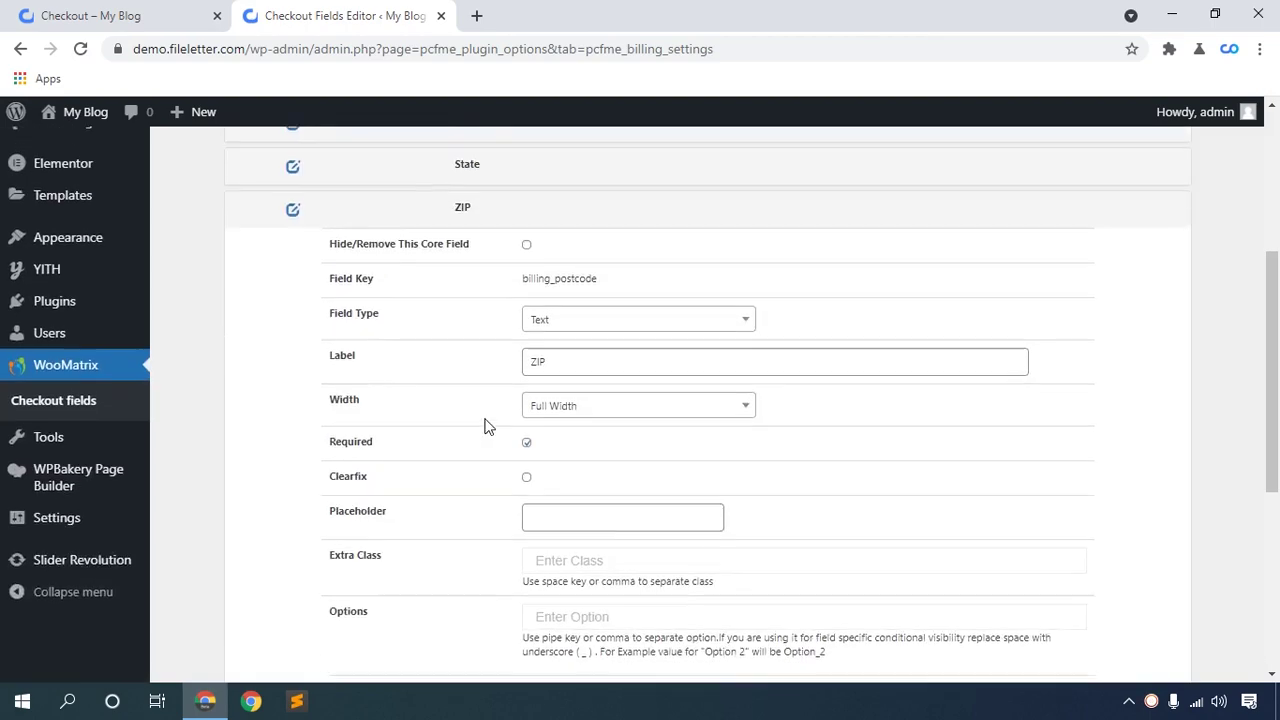
click(528, 339)
scroll(500, 370, down, 4)
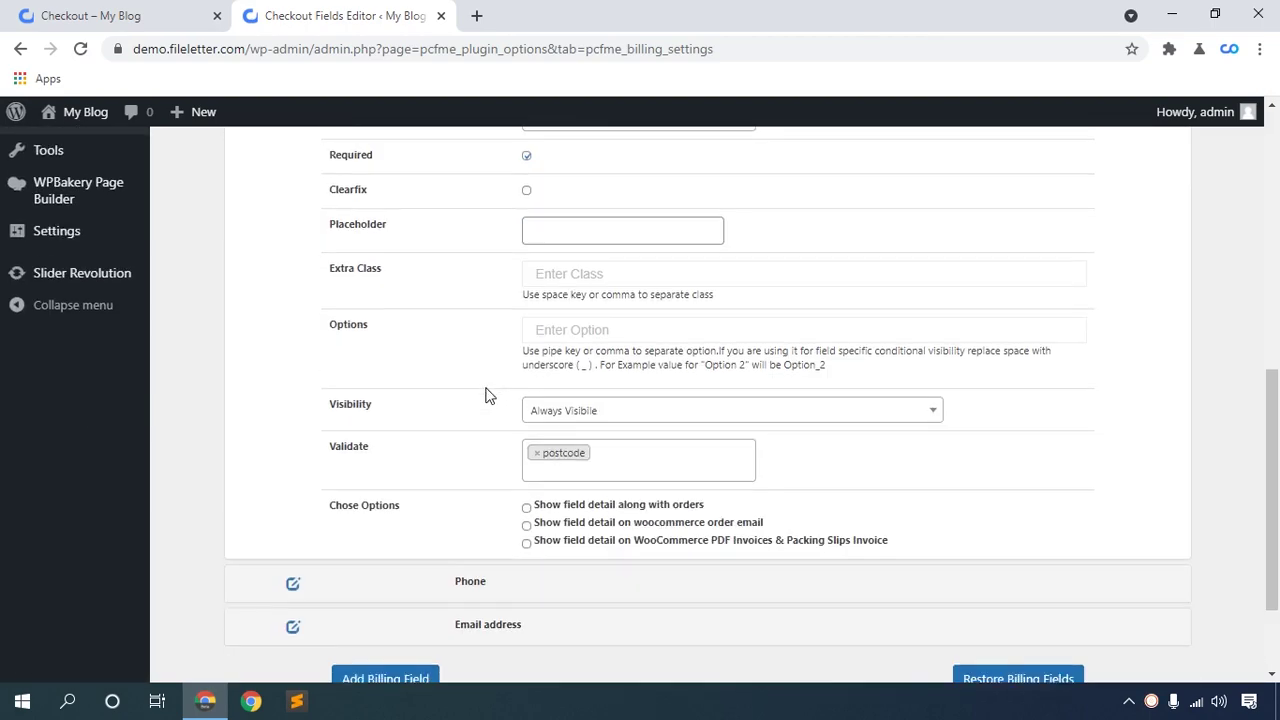
scroll(300, 480, down, 2)
click(293, 448)
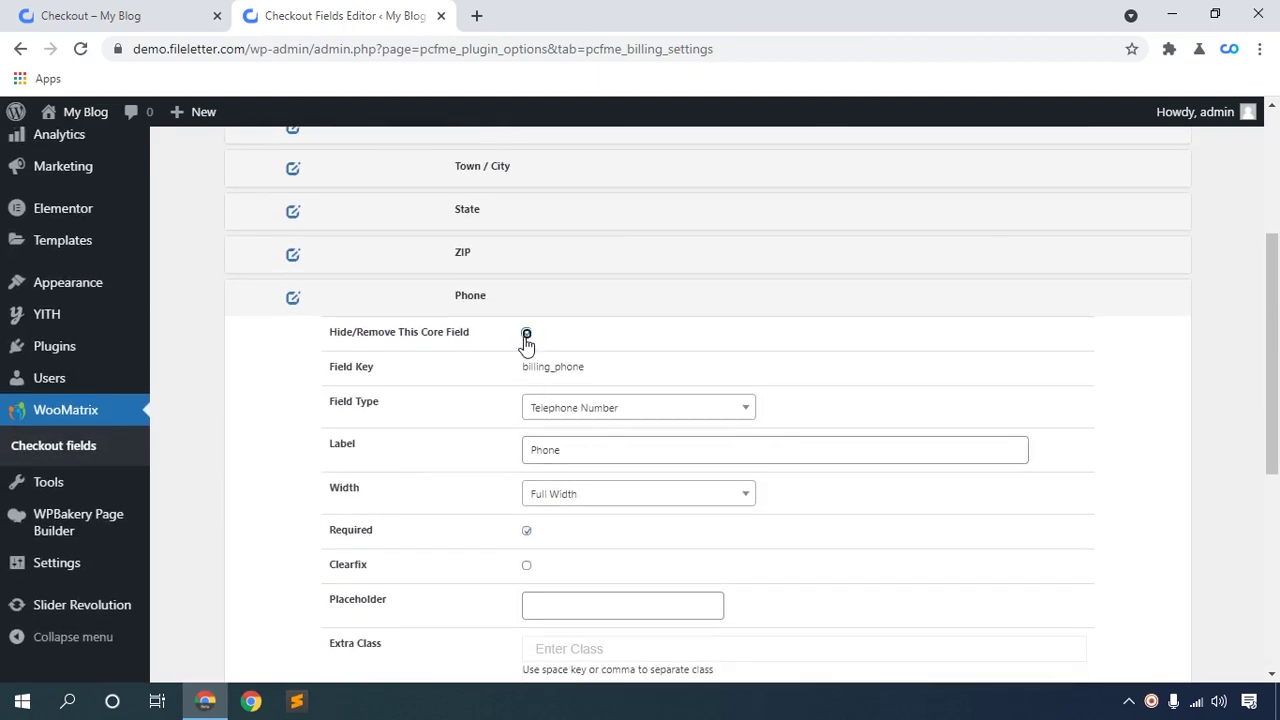
Step: Mark the Email address core billing field as hidden and save the billing field changes
scroll(450, 400, down, 5)
click(293, 489)
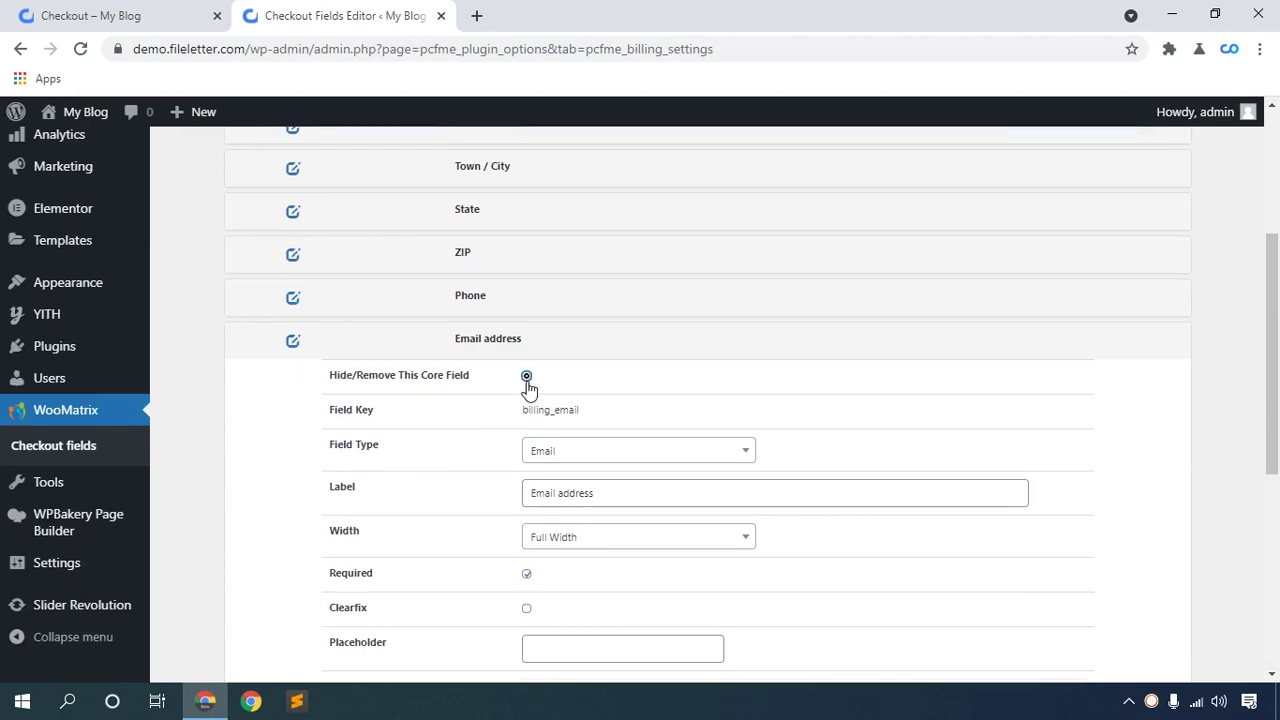
click(527, 377)
scroll(510, 426, down, 5)
click(697, 592)
Step: Reload the checkout page and check which fields remain under Billing details and Additional information
click(137, 10)
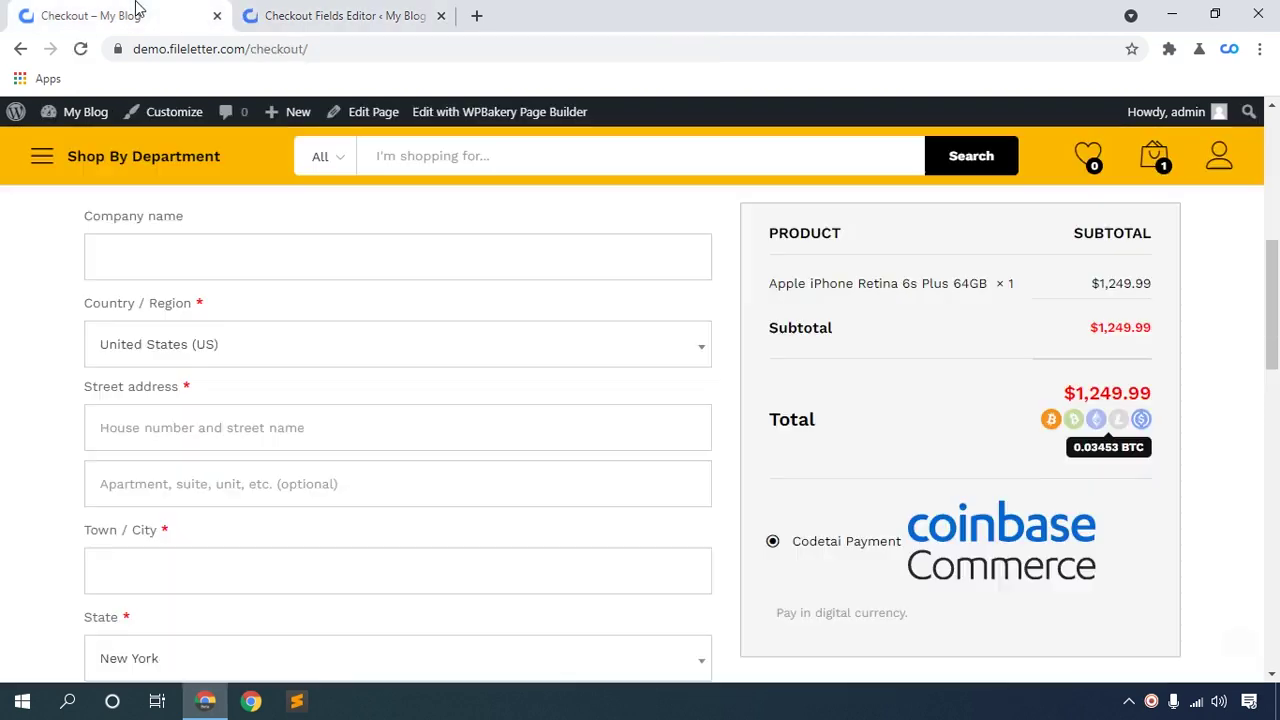
click(80, 48)
scroll(290, 494, up, 4)
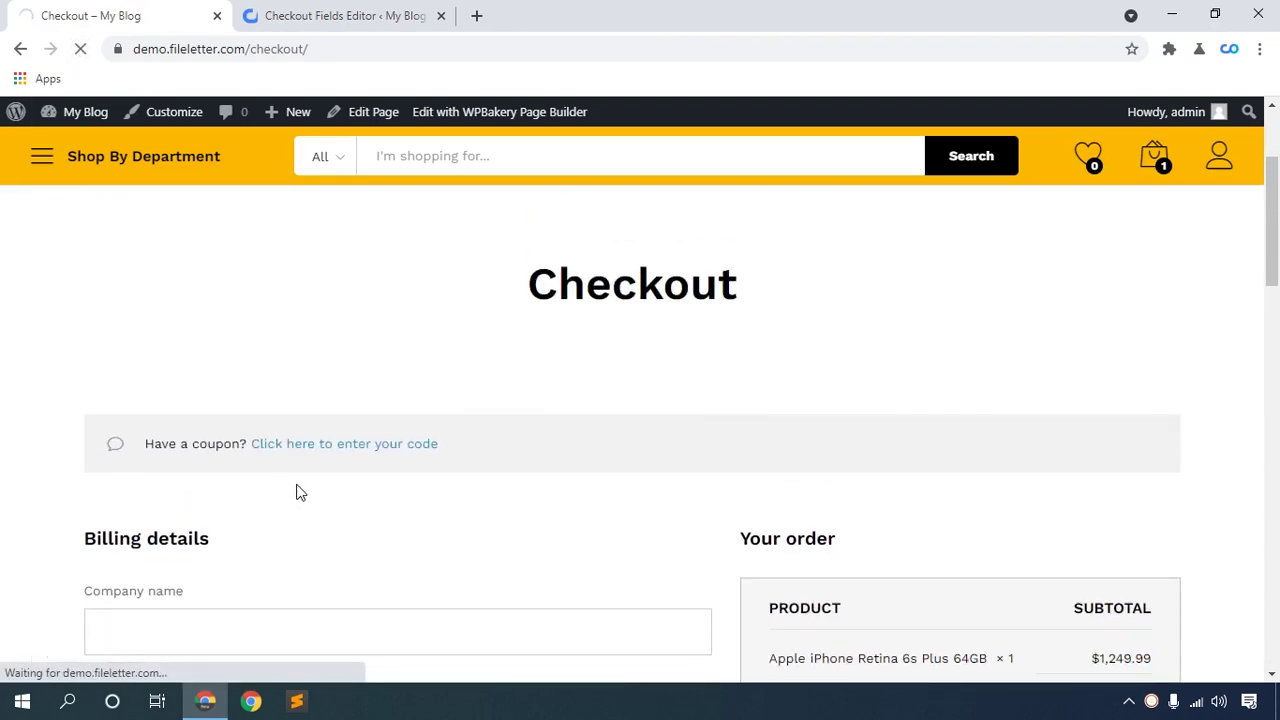
scroll(300, 492, down, 2)
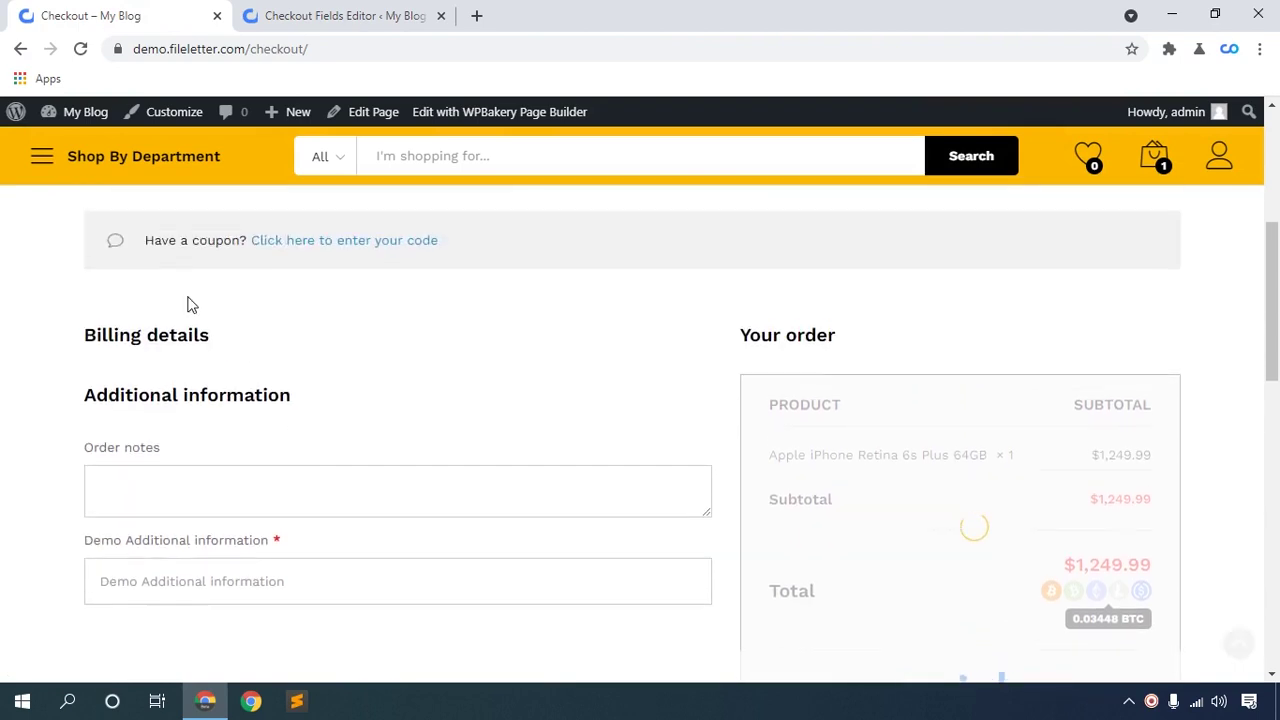
scroll(192, 304, up, 1)
scroll(177, 437, down, 2)
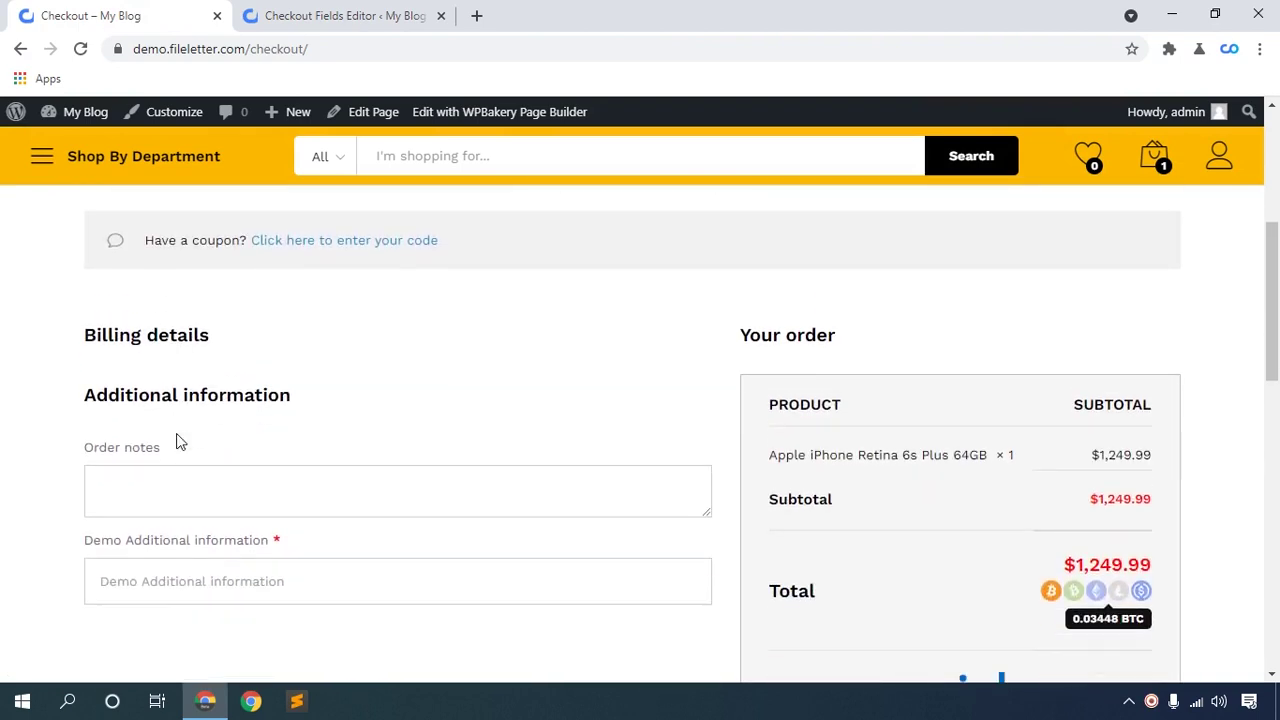
drag(97, 305, 294, 308)
click(276, 302)
Step: Delete the Demo Additional information field from the plugin's additional fields and save the changes
click(295, 30)
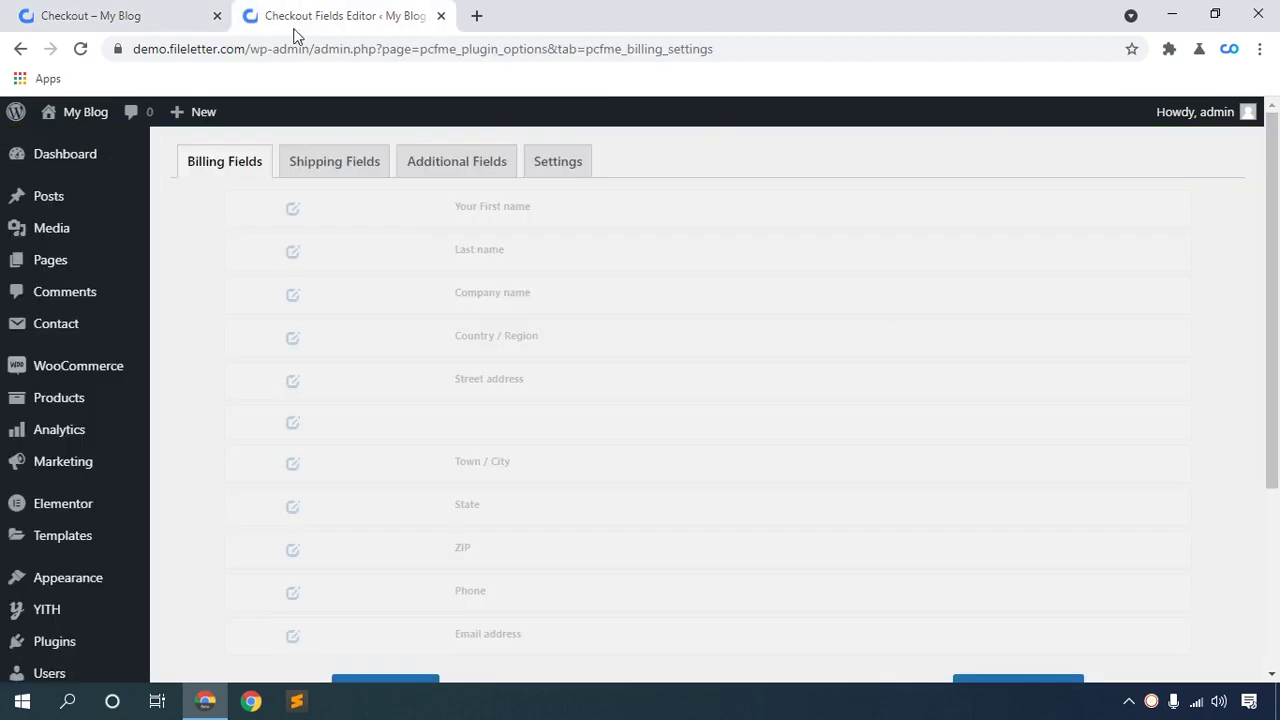
click(430, 166)
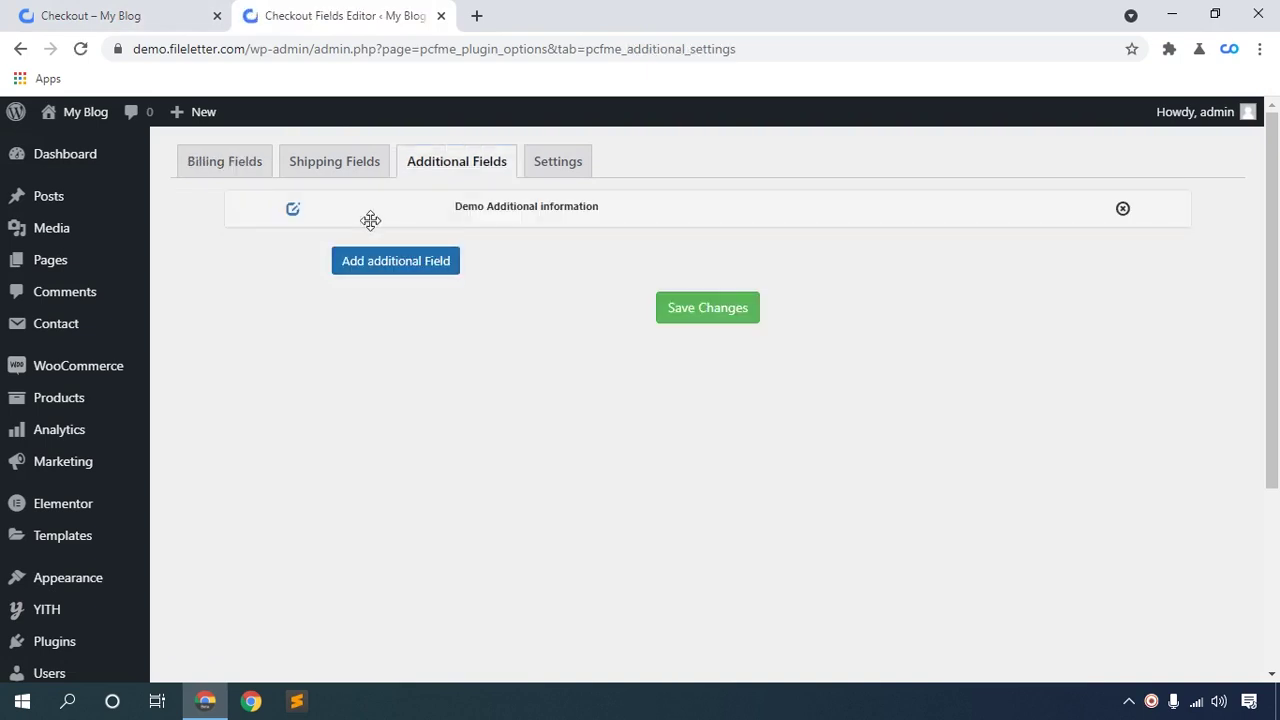
click(1123, 209)
click(731, 155)
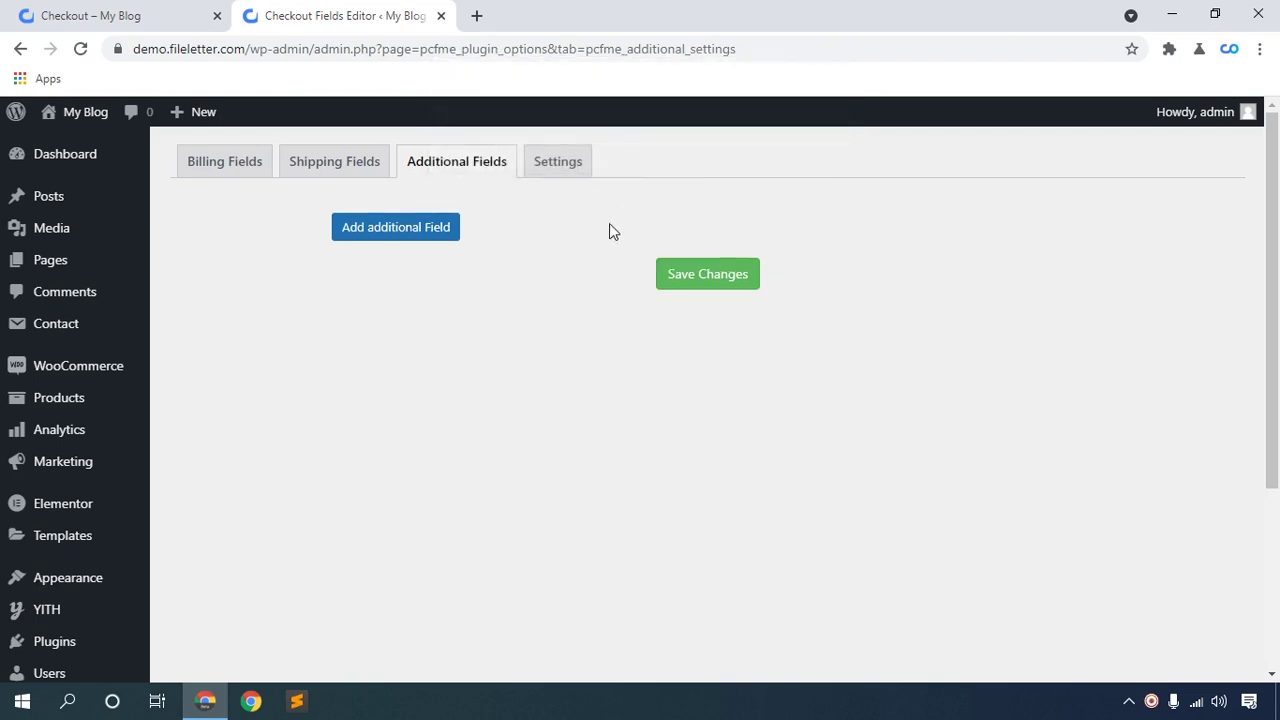
click(715, 278)
Step: Hide the Order notes core field in the plugin's general settings and save the changes
click(543, 166)
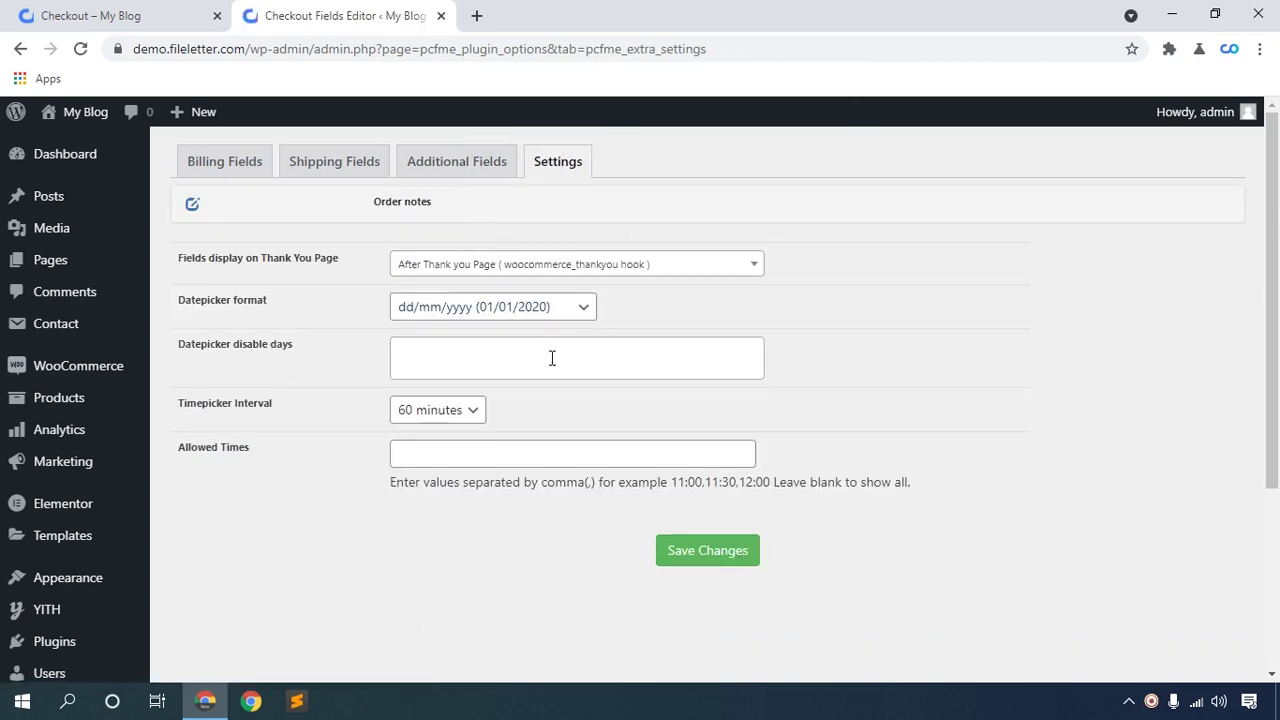
click(193, 206)
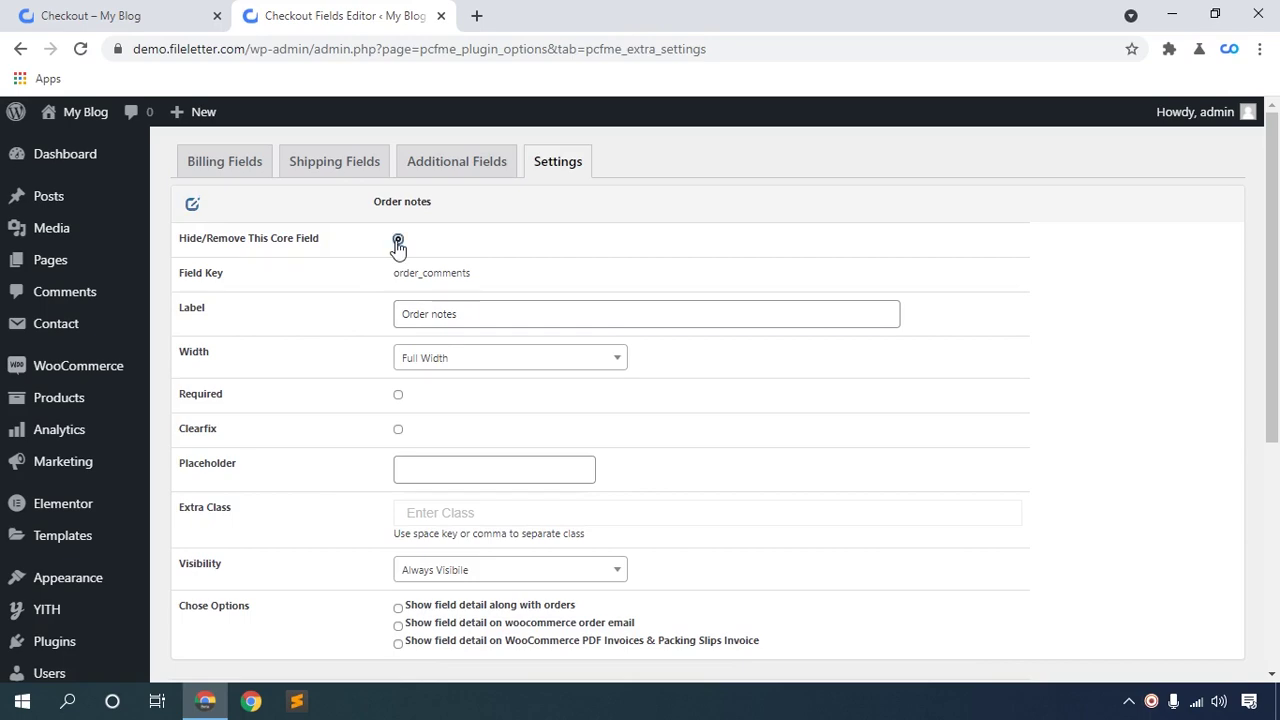
scroll(403, 404, down, 4)
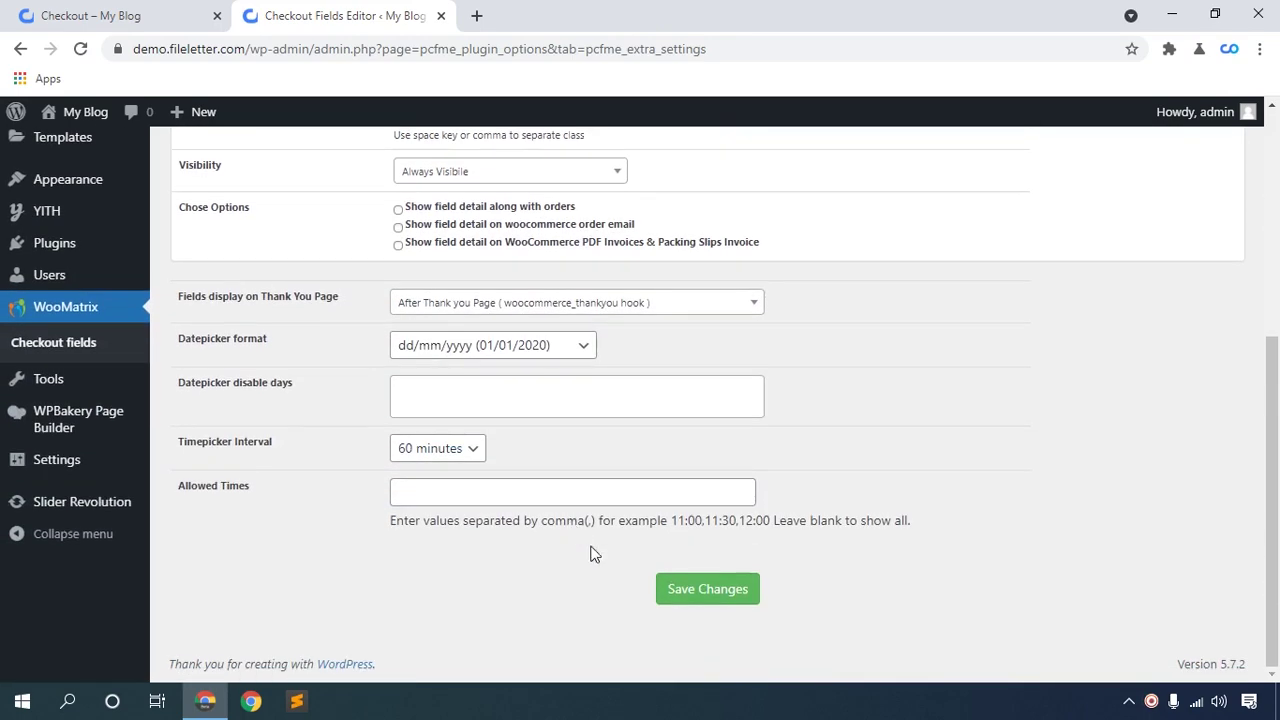
click(705, 590)
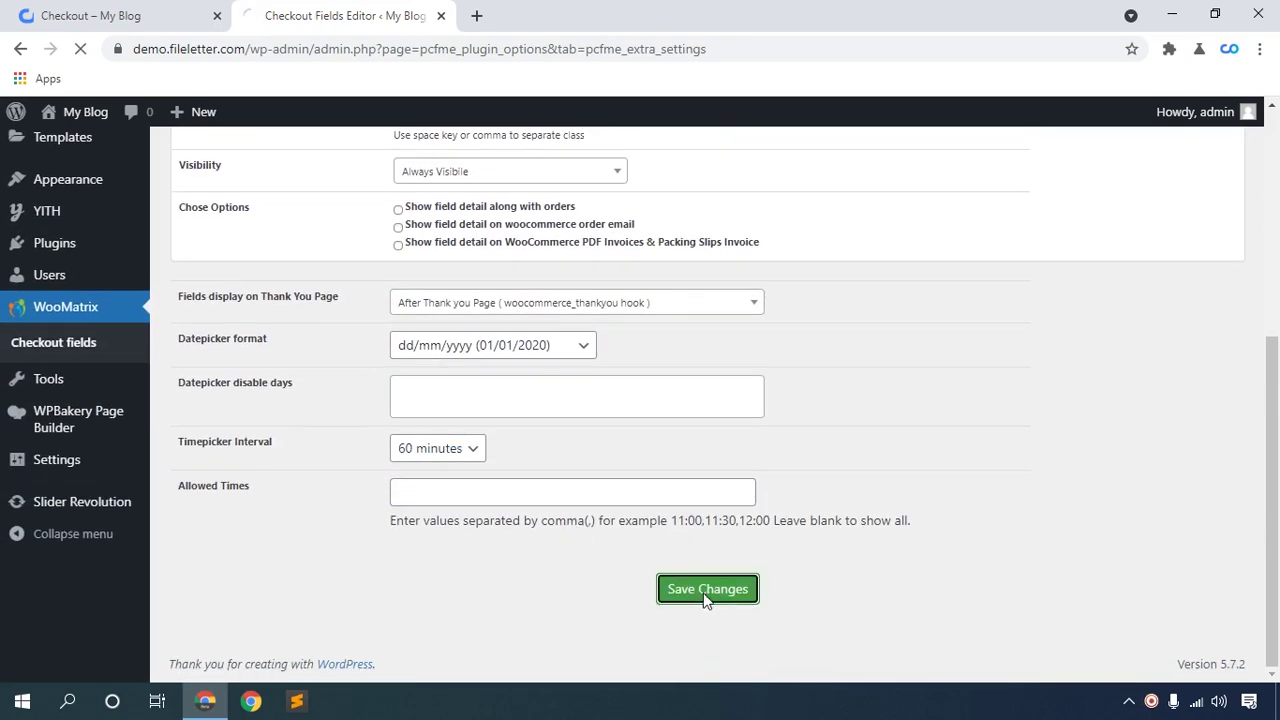
Step: Reload the checkout page and inspect the Billing details and Additional information sections again
click(90, 14)
click(302, 15)
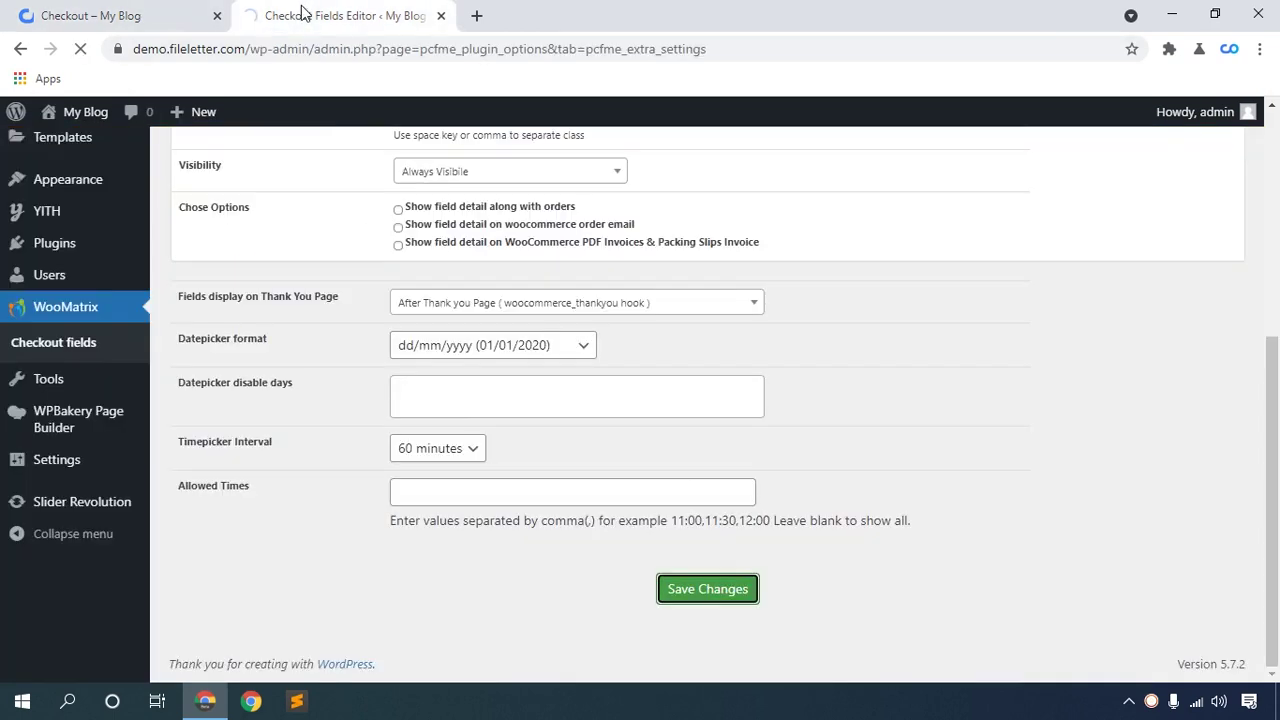
click(100, 12)
click(80, 48)
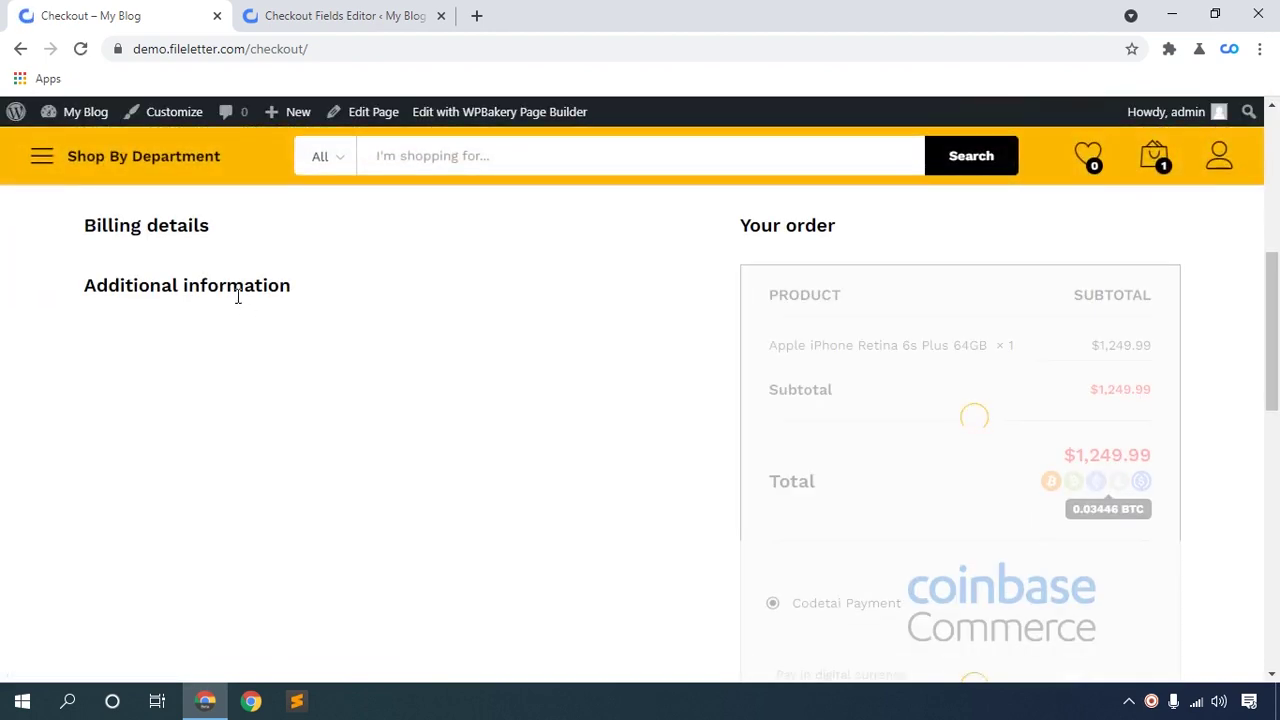
drag(28, 293, 300, 294)
click(244, 368)
drag(140, 366, 357, 366)
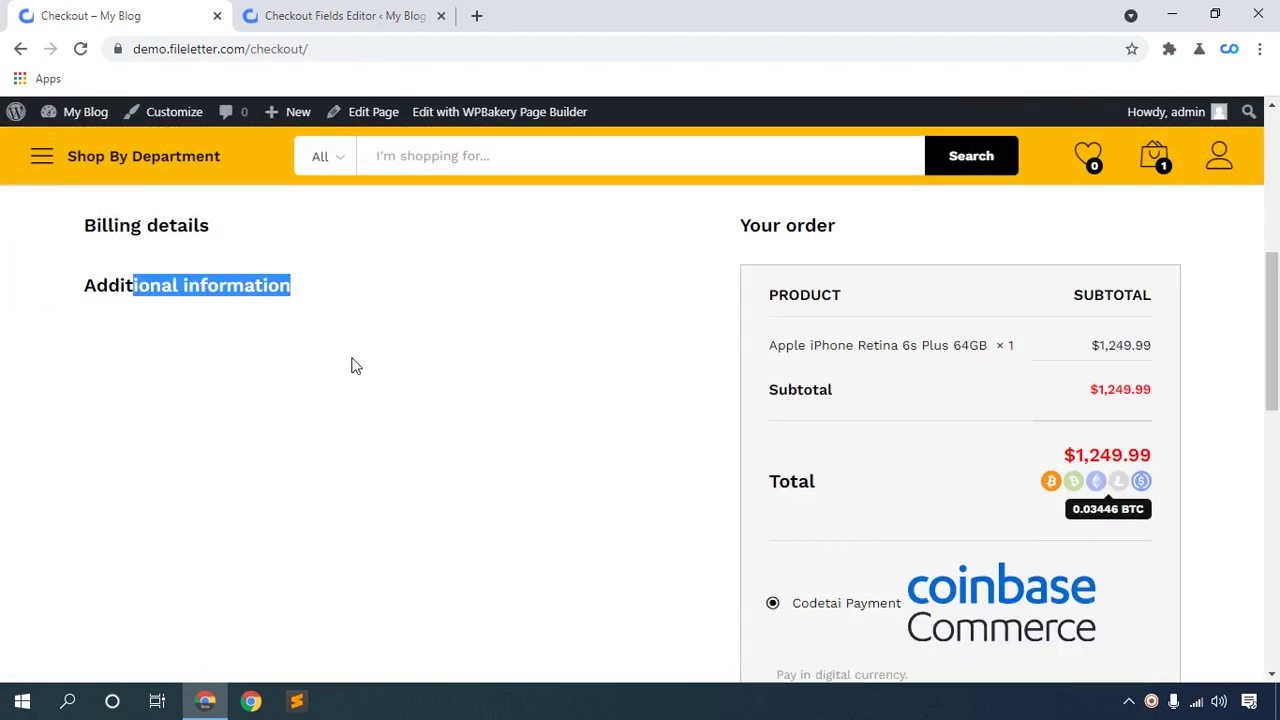
click(465, 459)
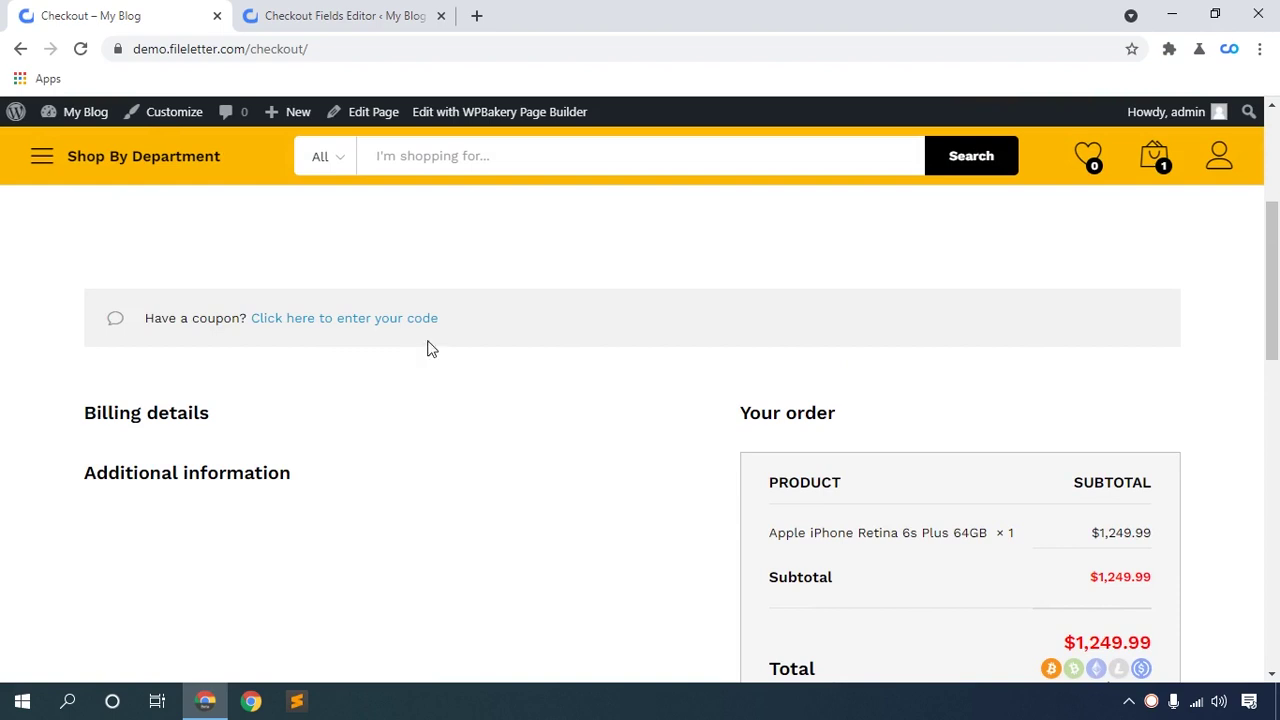
Step: In the plugin's shipping fields, set shipping_first_name and shipping_last_name to be hidden
click(275, 15)
click(345, 160)
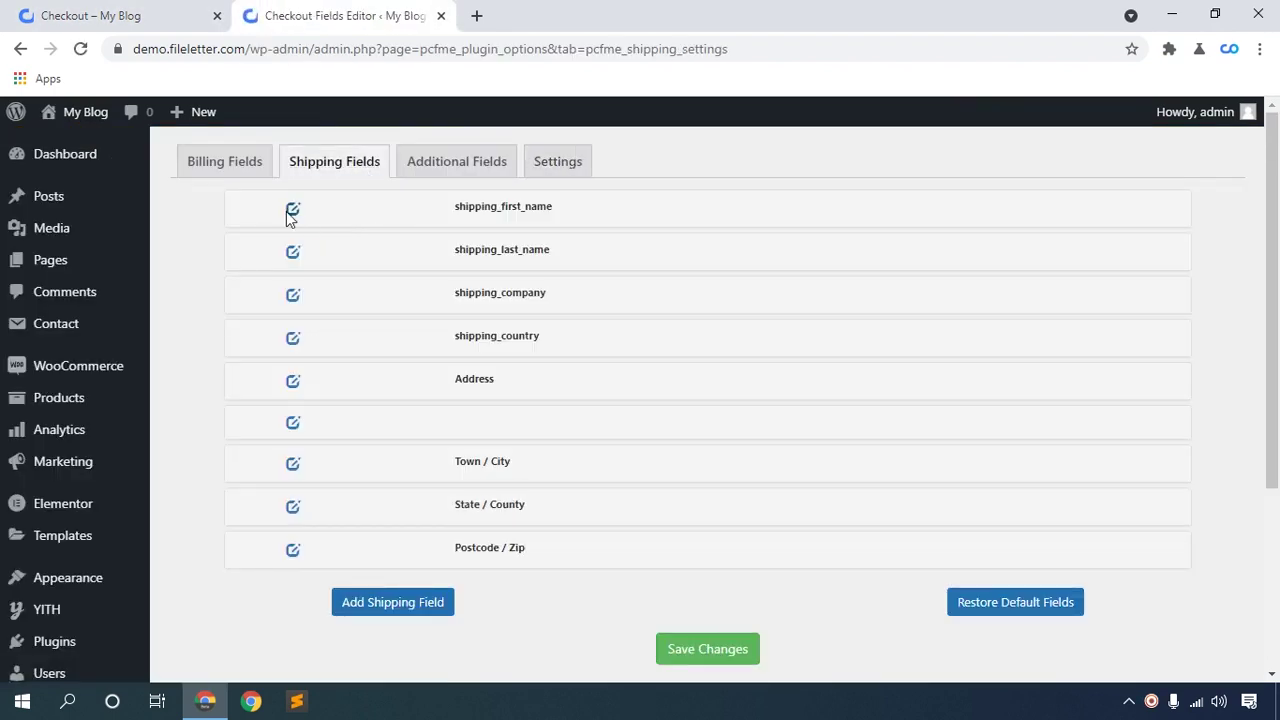
click(292, 210)
click(526, 246)
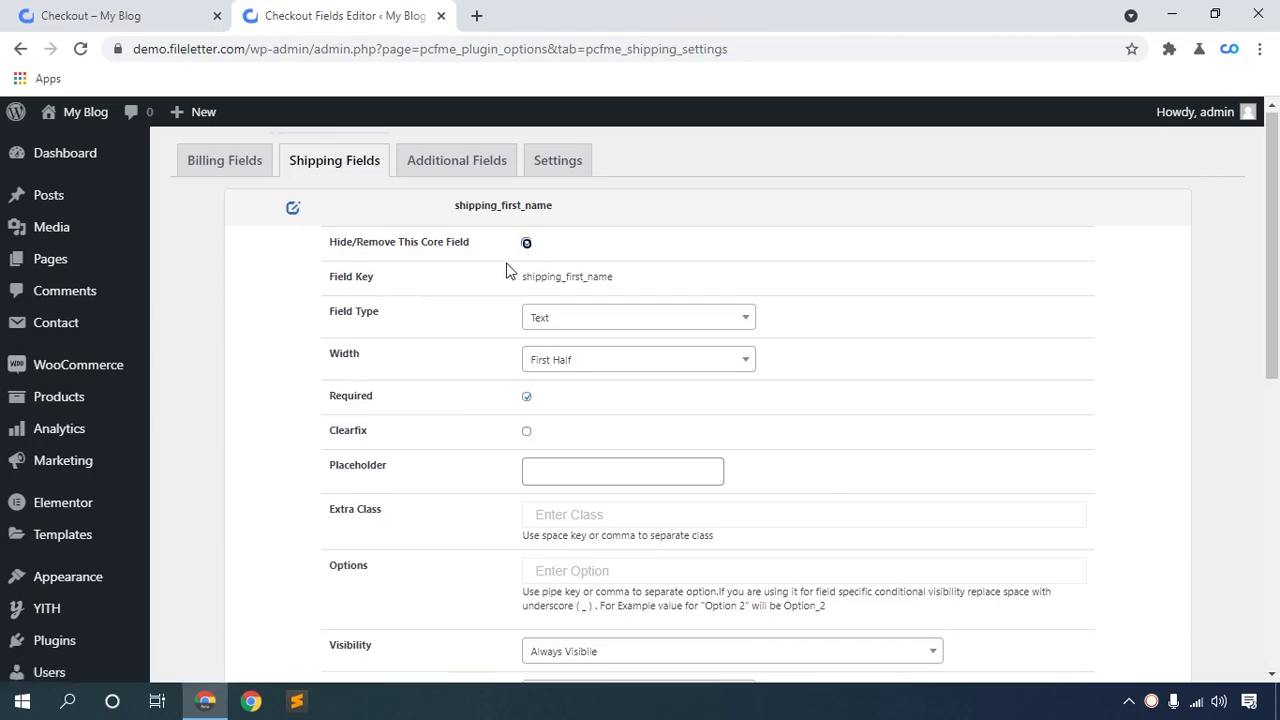
scroll(351, 389, down, 6)
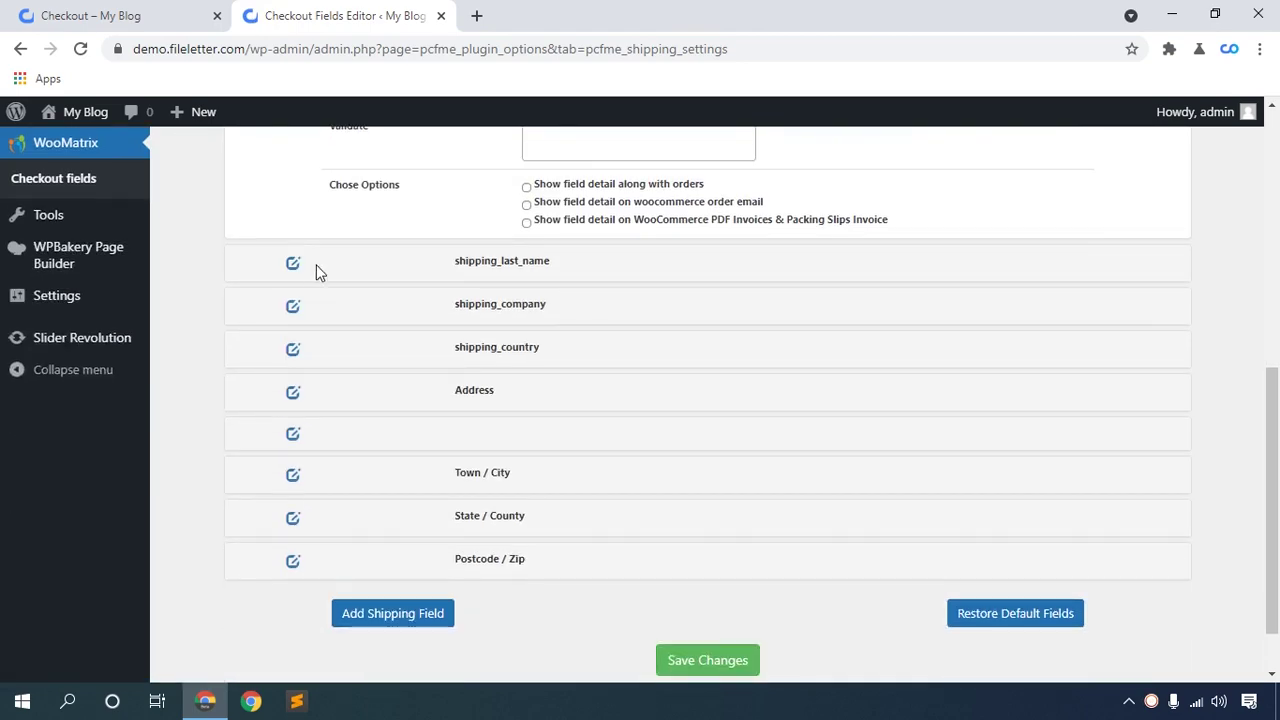
click(293, 266)
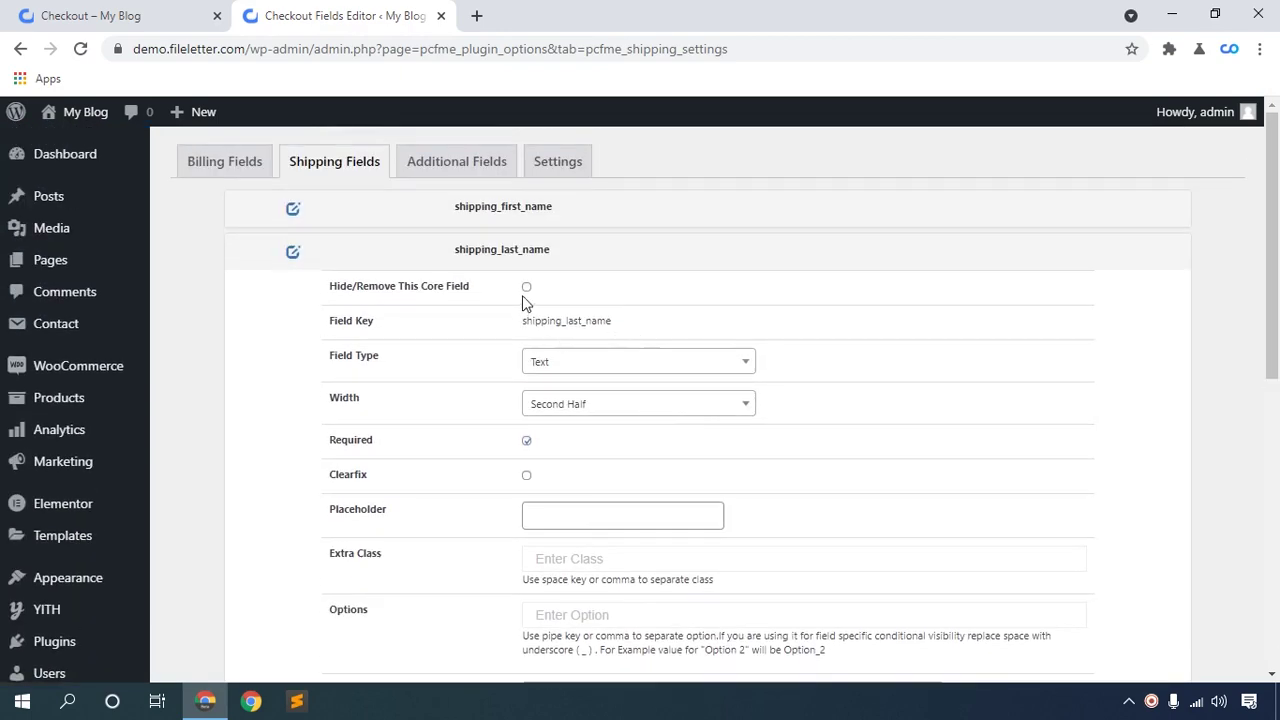
Step: Mark the shipping_company and shipping_country core fields as hidden
scroll(530, 300, down, 5)
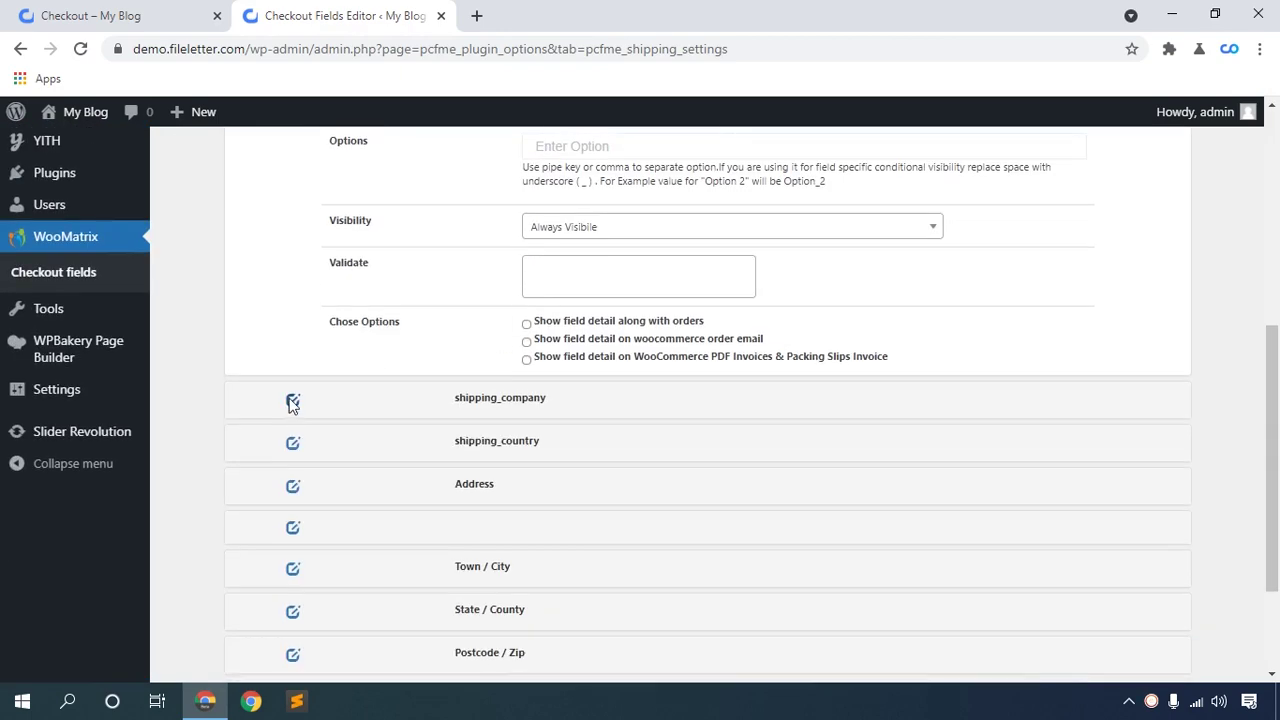
click(294, 404)
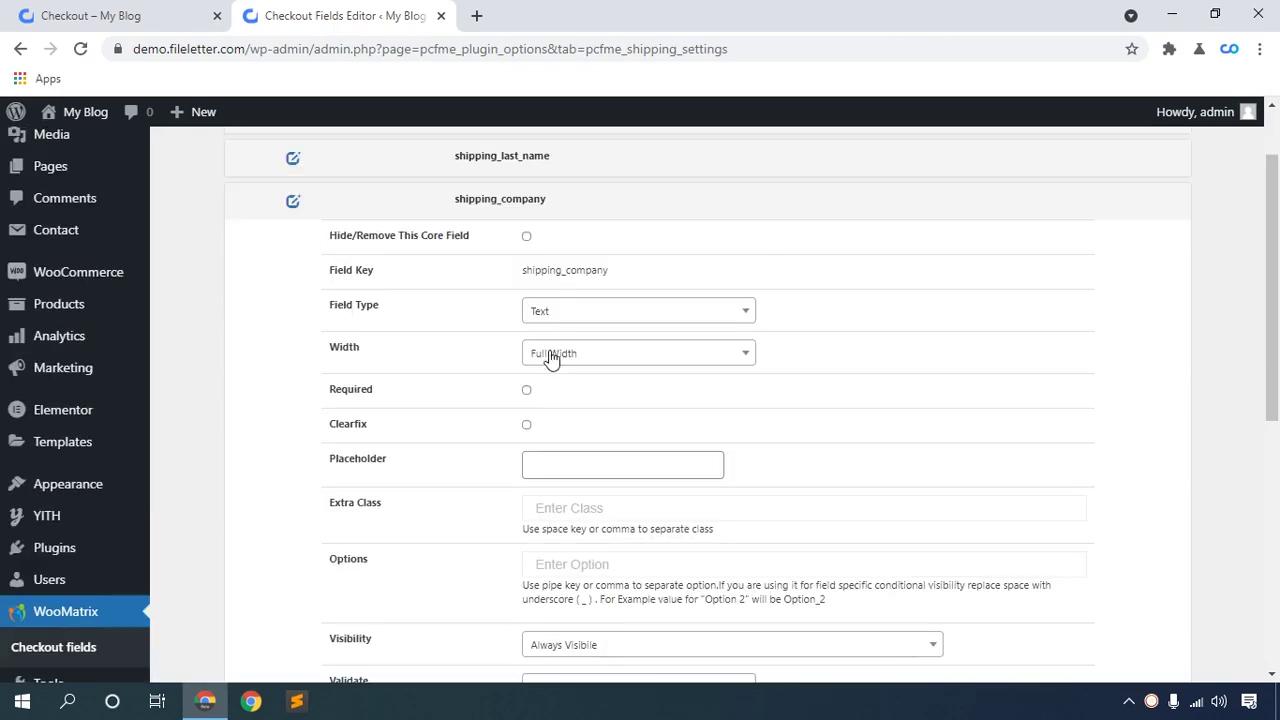
scroll(505, 310, down, 5)
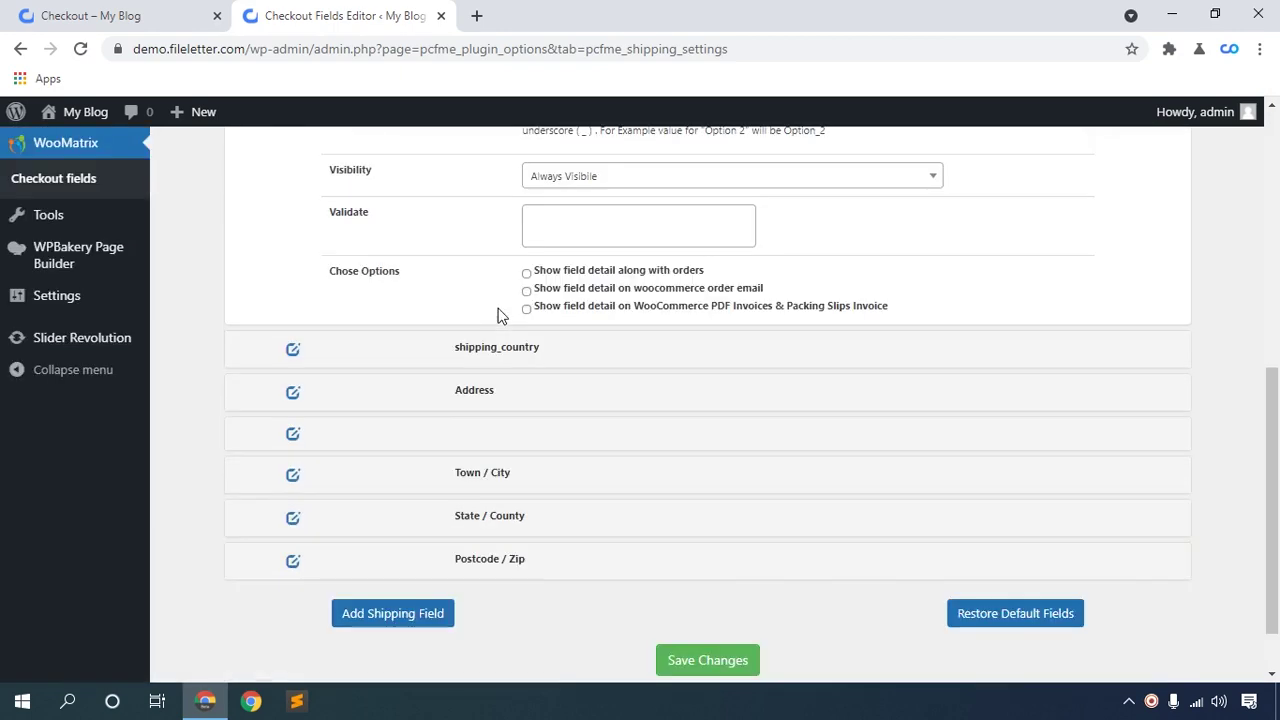
click(292, 350)
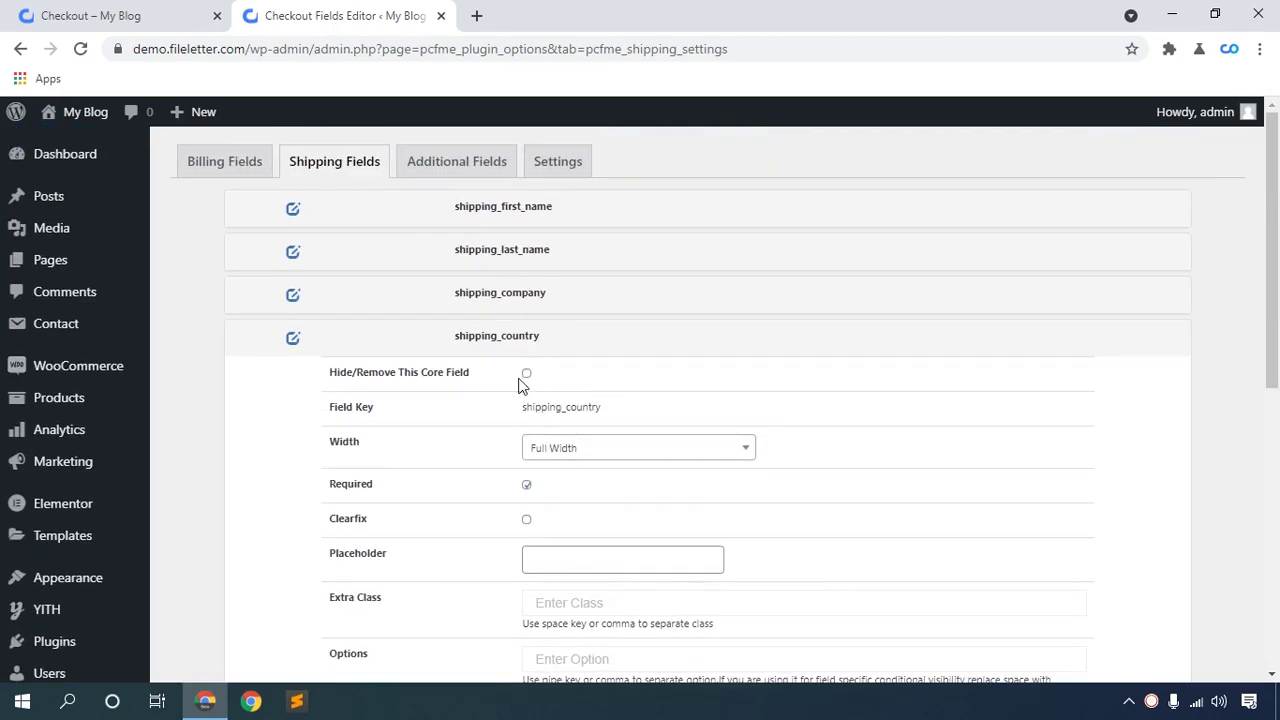
Step: Set the shipping Address field and the unlabelled second shipping address line to be hidden
scroll(500, 375, down, 5)
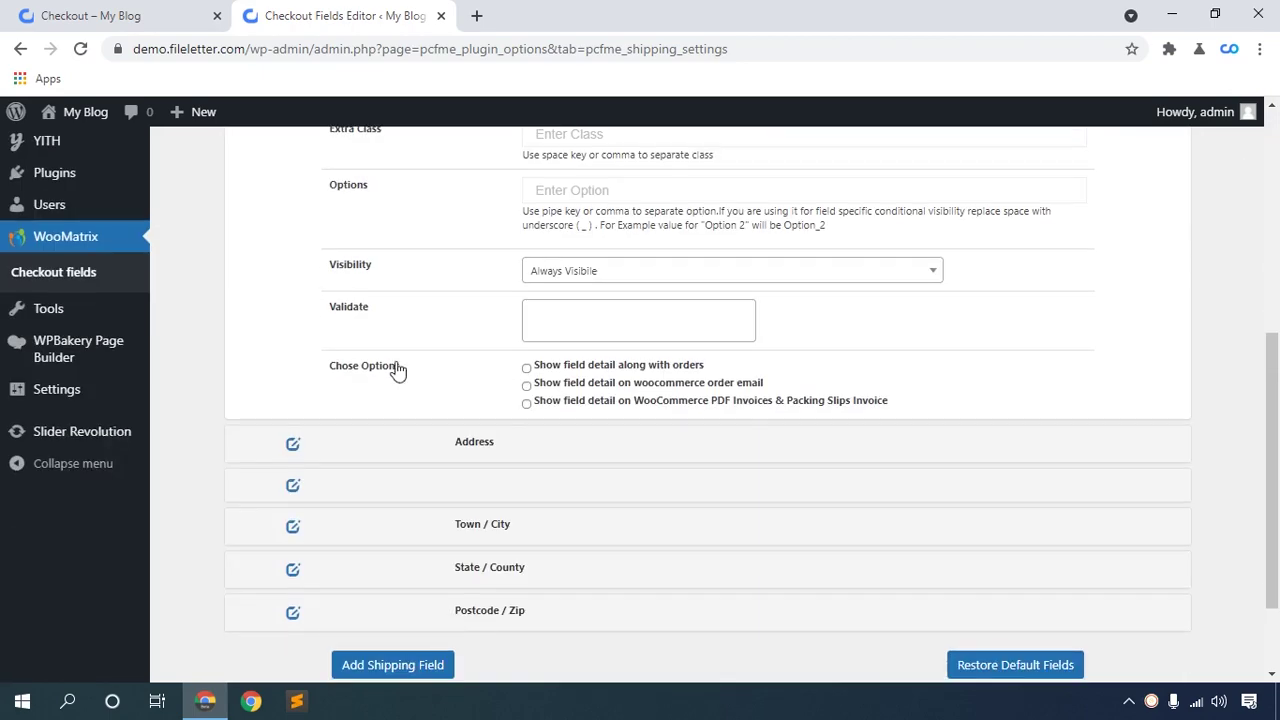
click(292, 443)
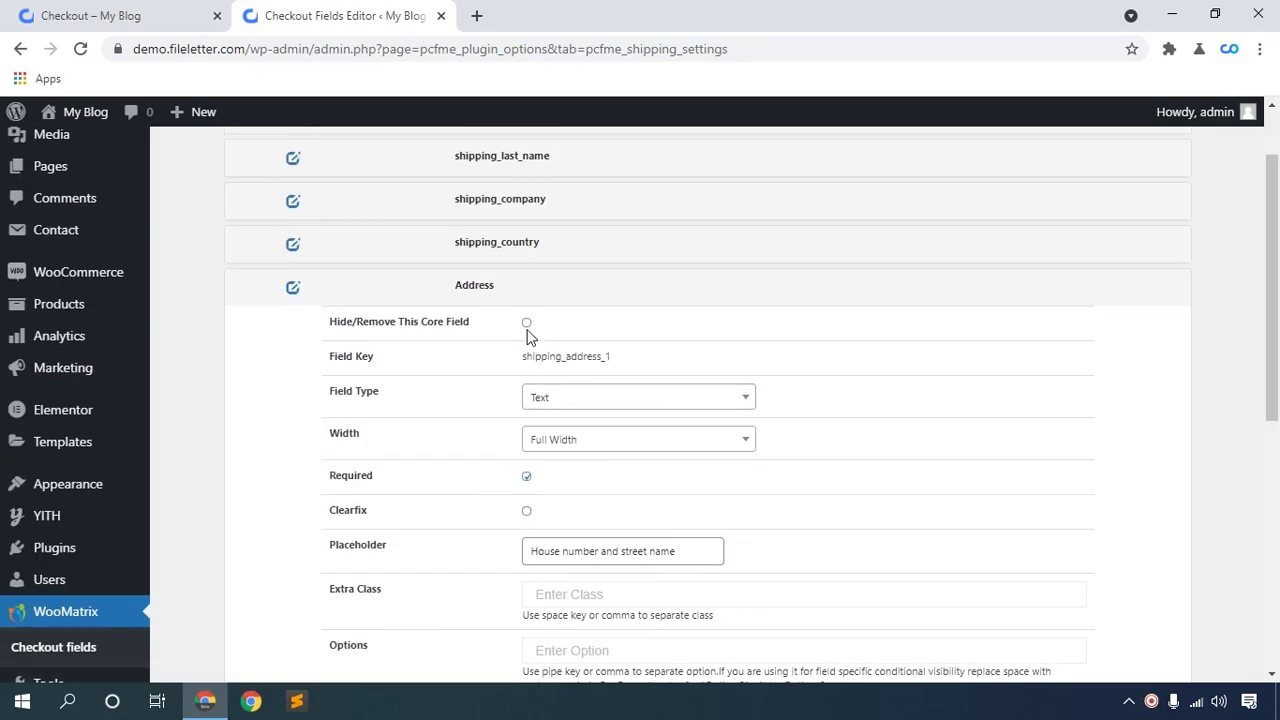
scroll(530, 403, down, 5)
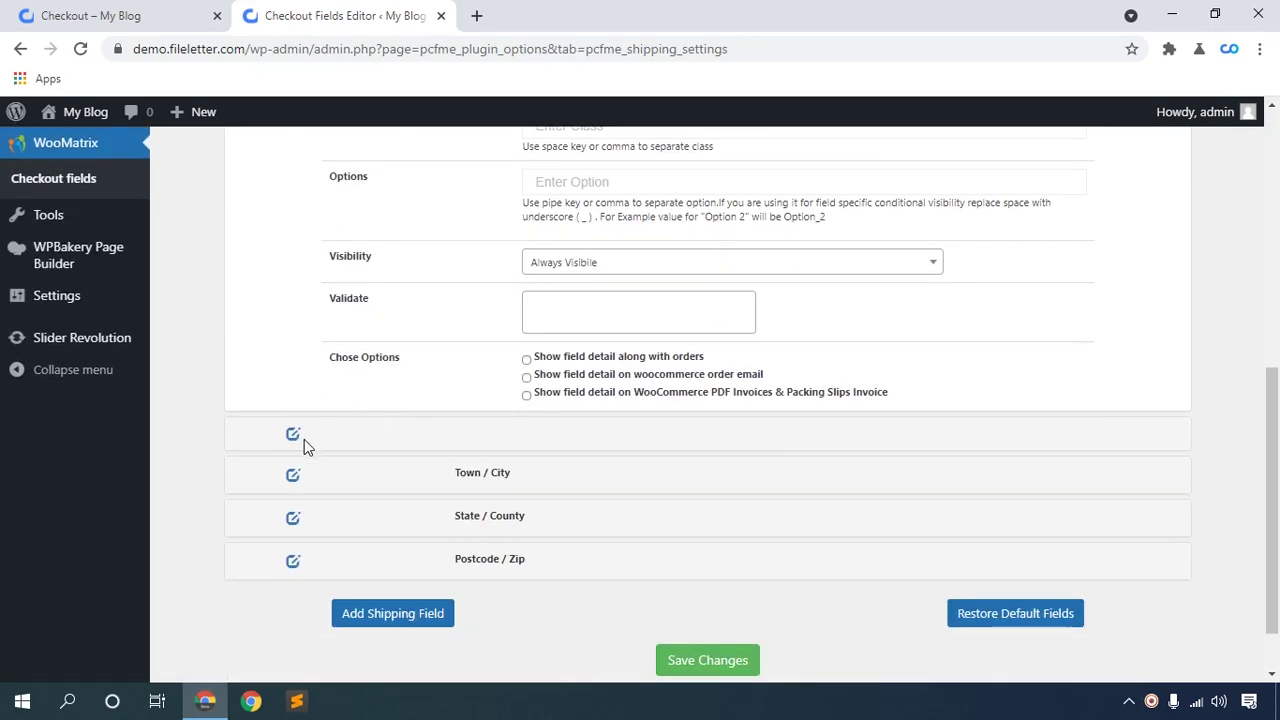
click(296, 436)
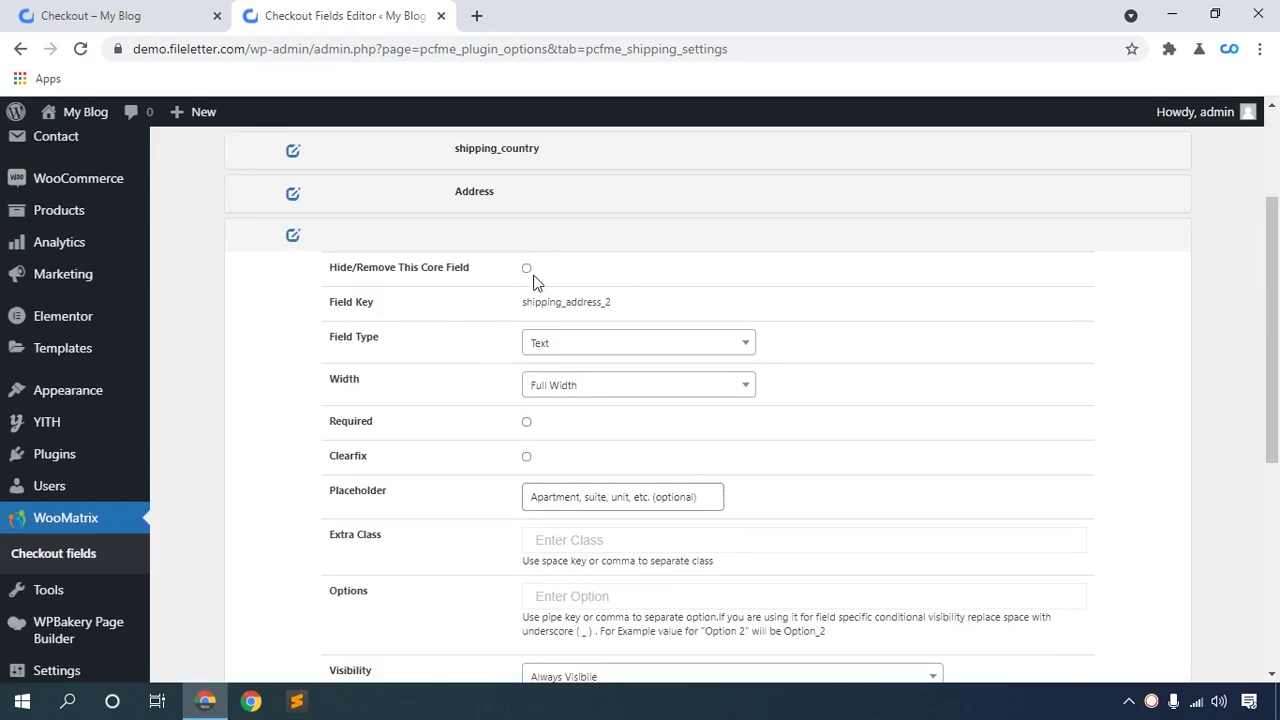
Step: Mark the Town / City and State / County core shipping fields as hidden
scroll(450, 330, down, 4)
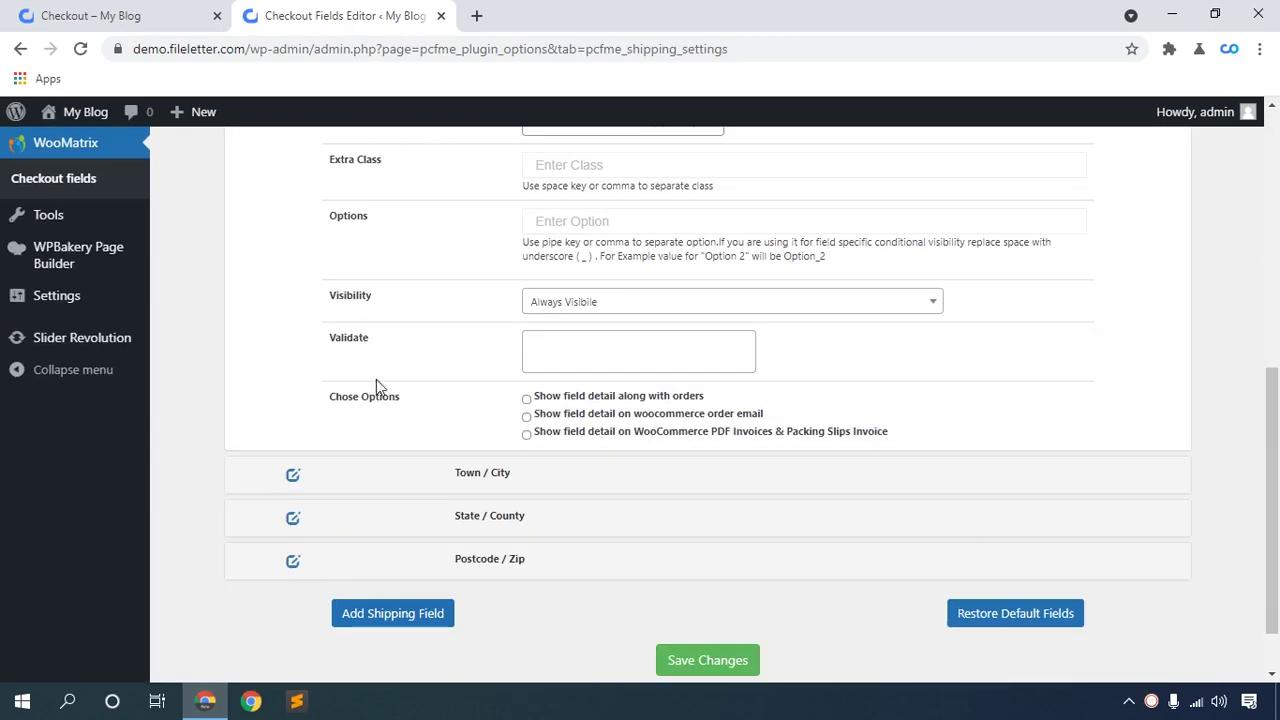
click(292, 470)
scroll(510, 390, down, 4)
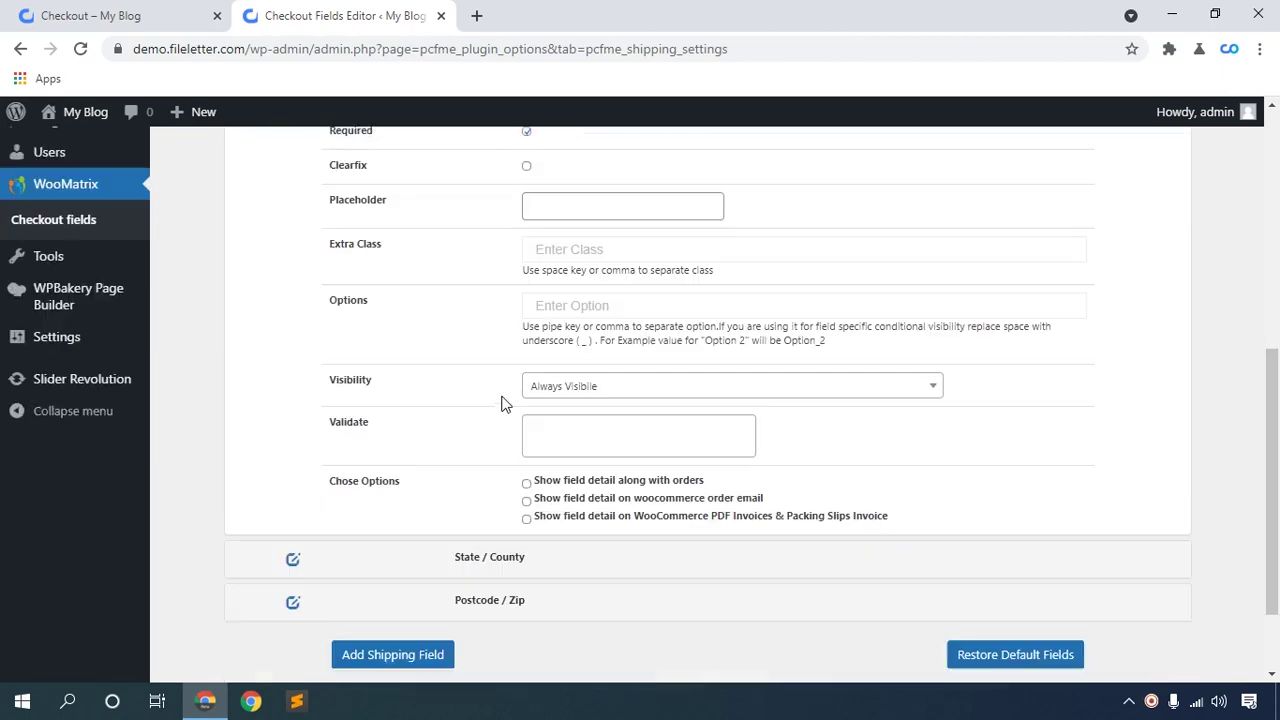
scroll(389, 491, up, 4)
scroll(337, 531, down, 4)
click(293, 520)
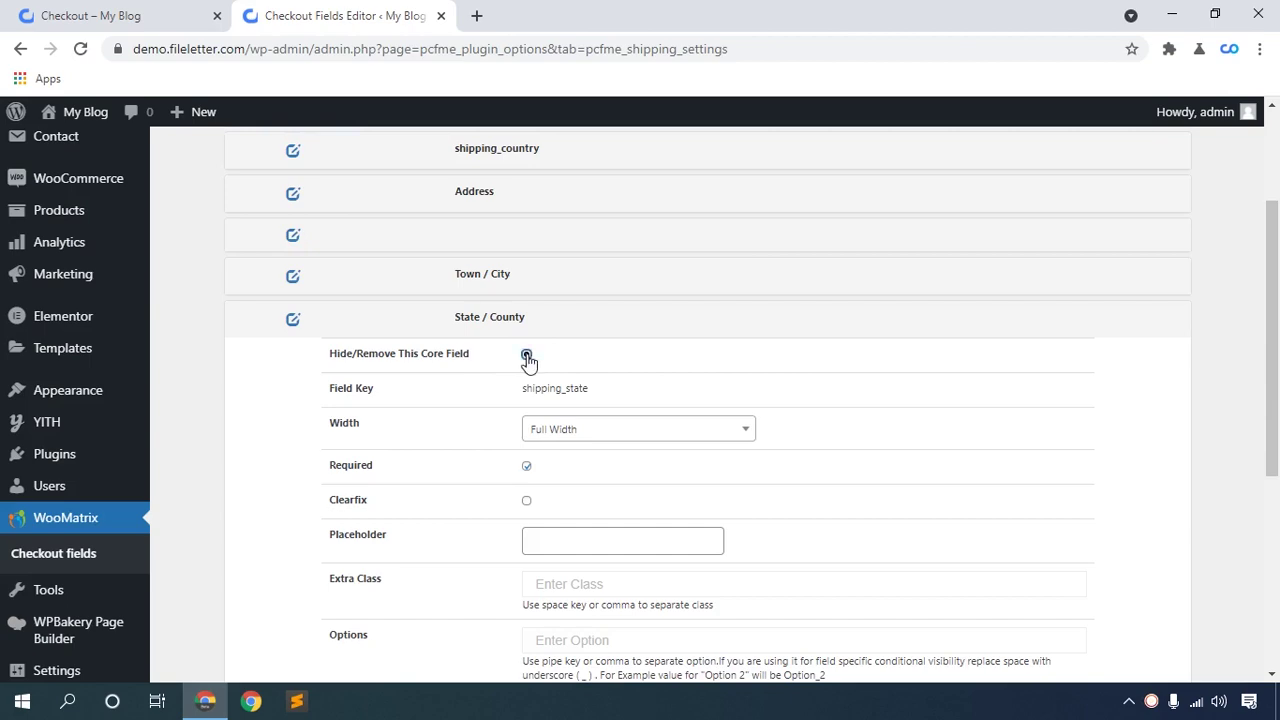
Step: Mark the Postcode / Zip core shipping field as hidden and save the shipping field changes
scroll(470, 400, down, 4)
click(291, 489)
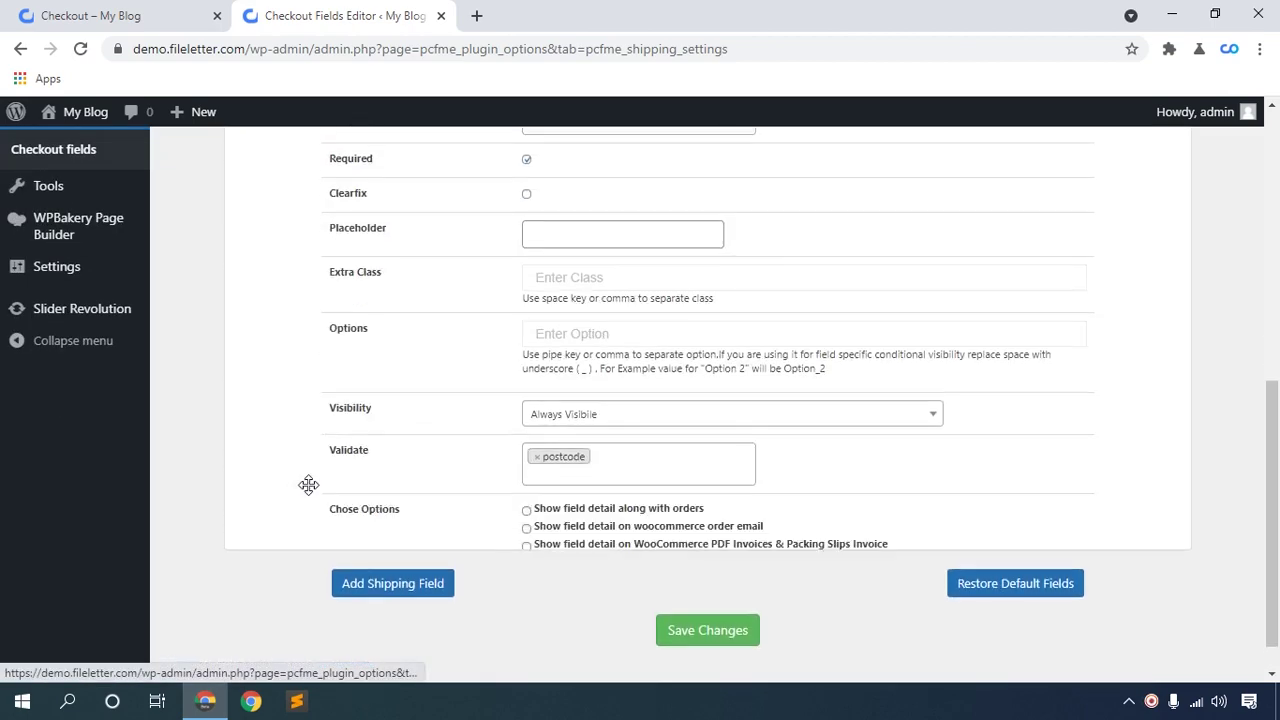
scroll(400, 440, up, 4)
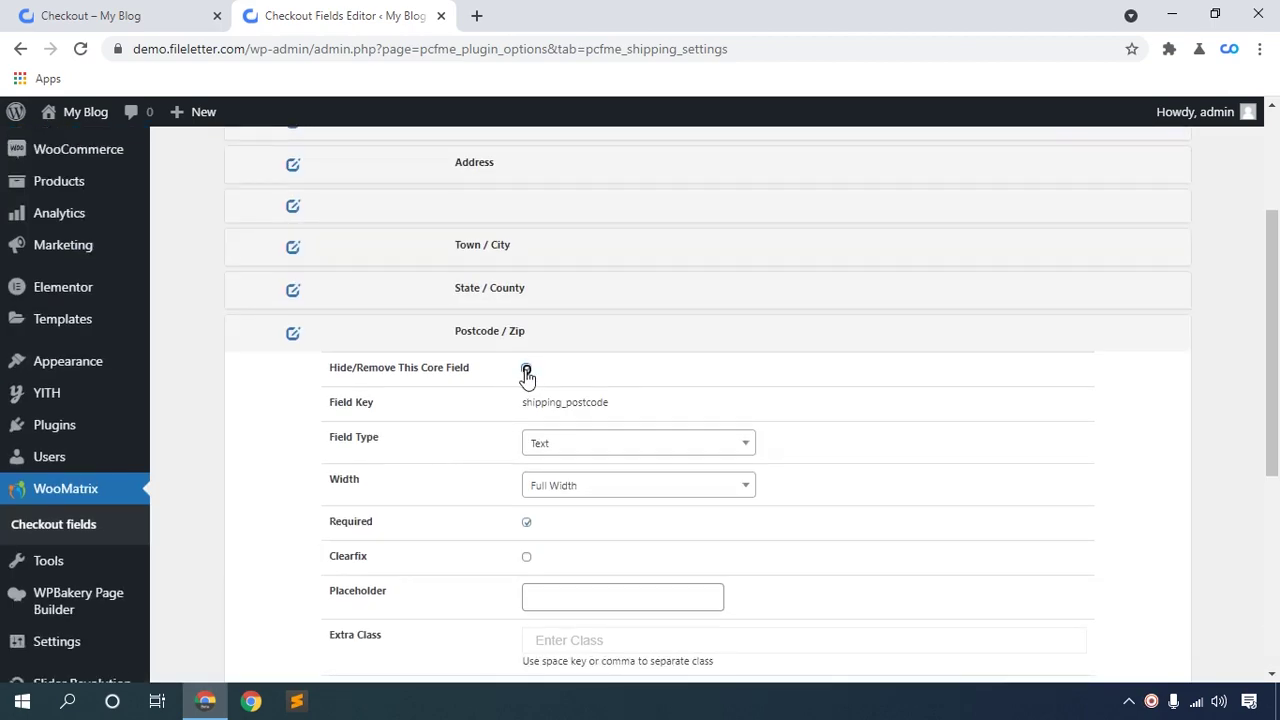
scroll(527, 376, down, 4)
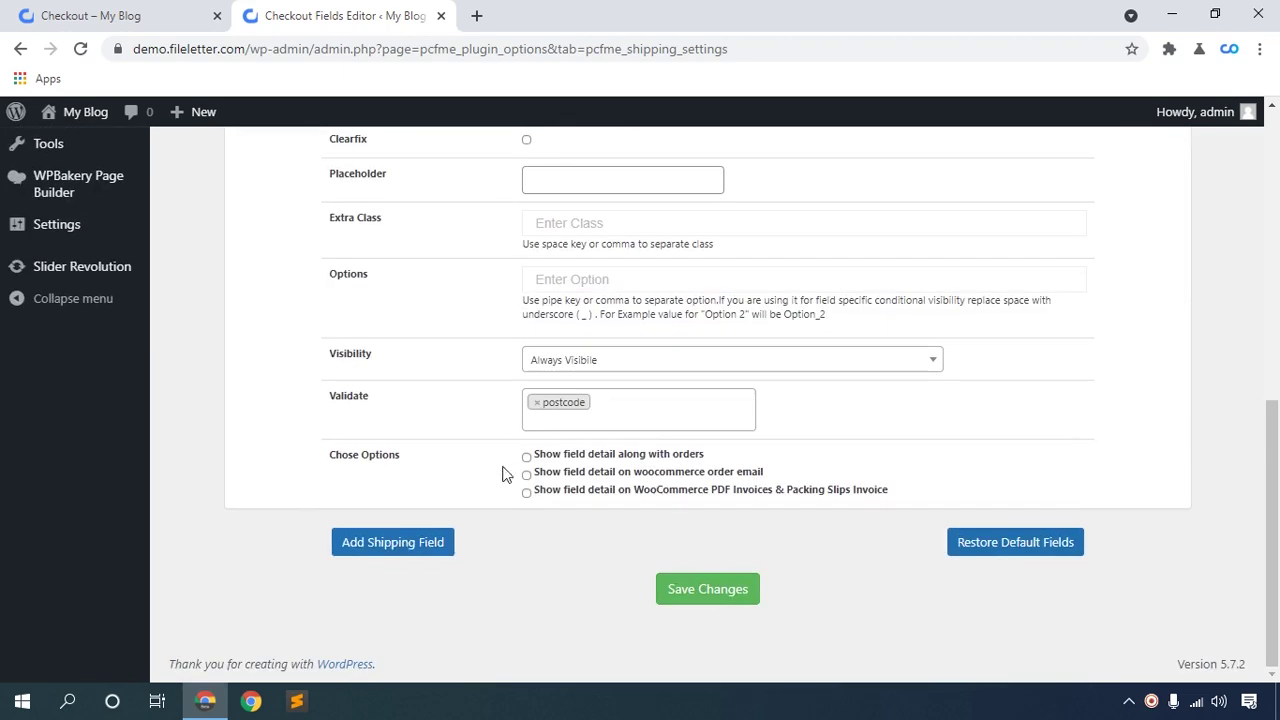
click(697, 596)
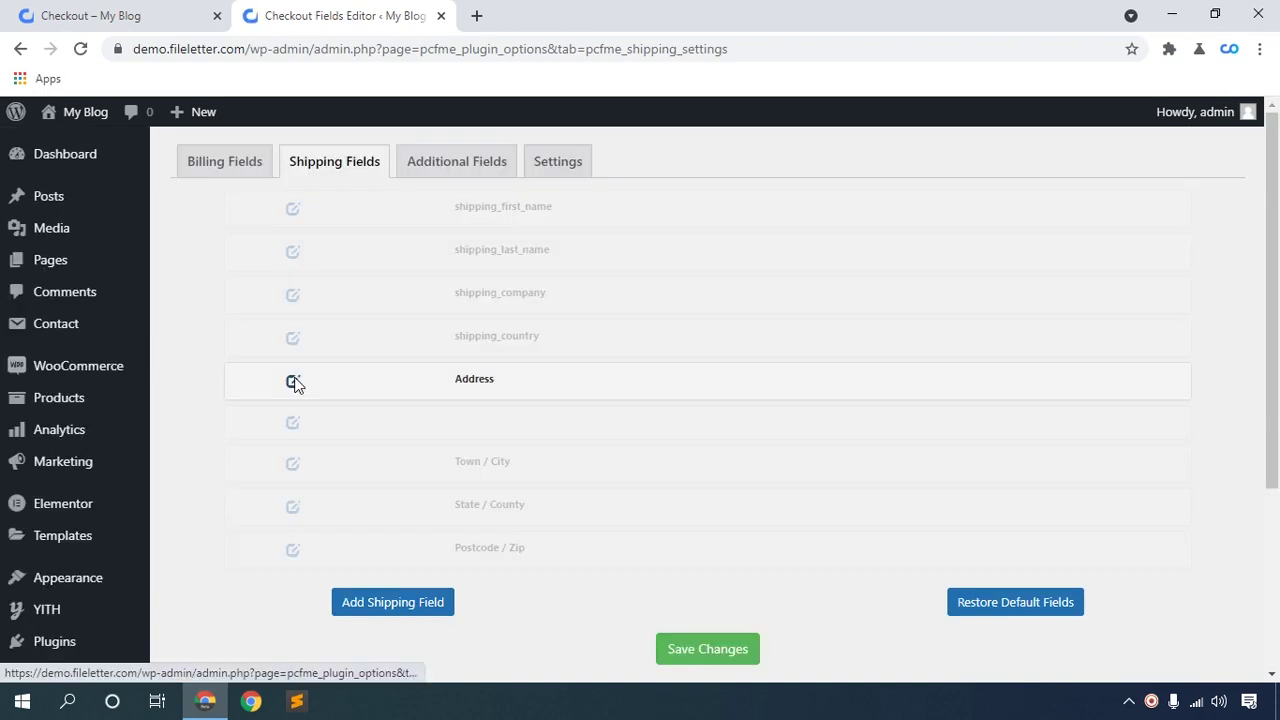
Step: Mark the shipping Address core field as hidden and save the shipping fields again
click(292, 383)
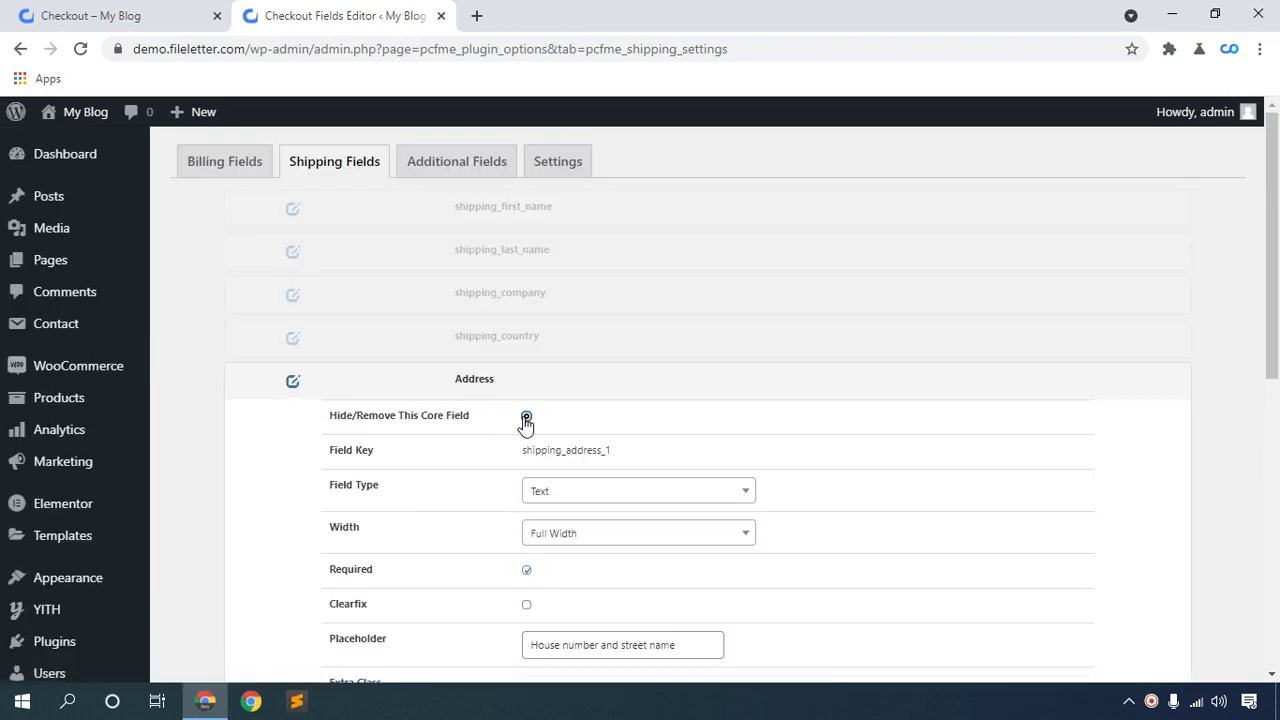
scroll(560, 450, down, 1)
scroll(569, 434, down, 1)
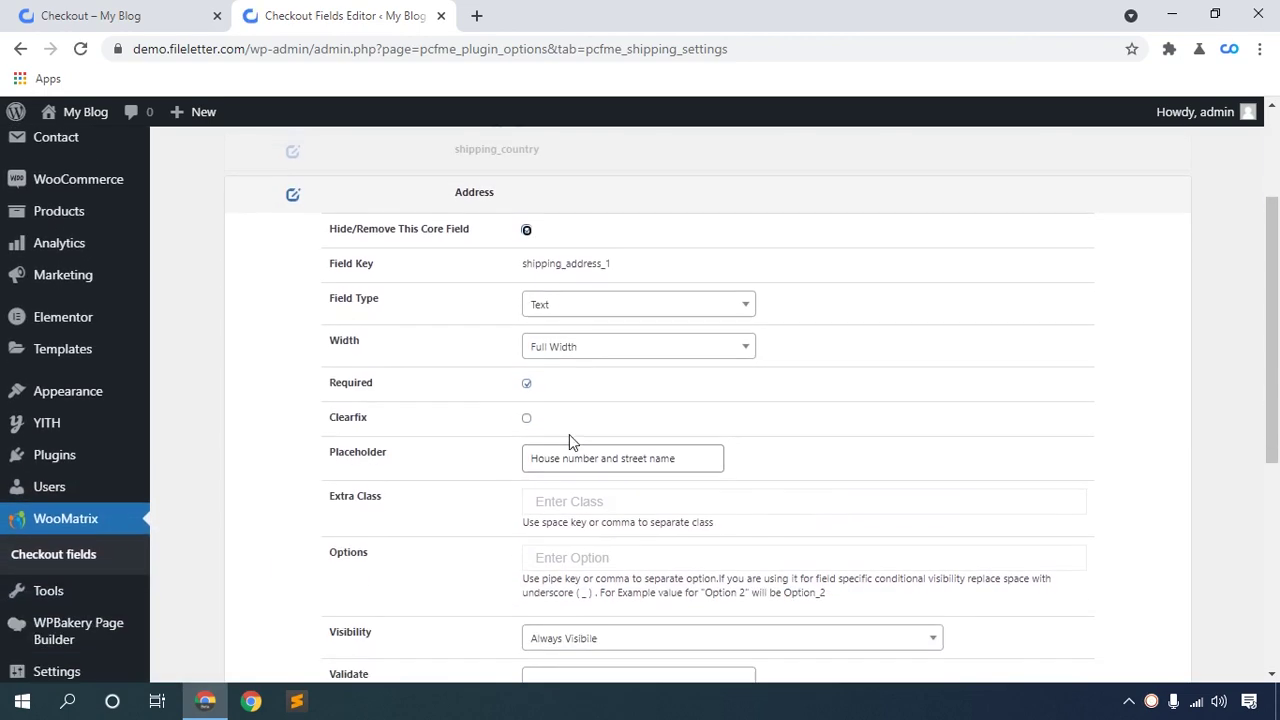
scroll(586, 470, down, 5)
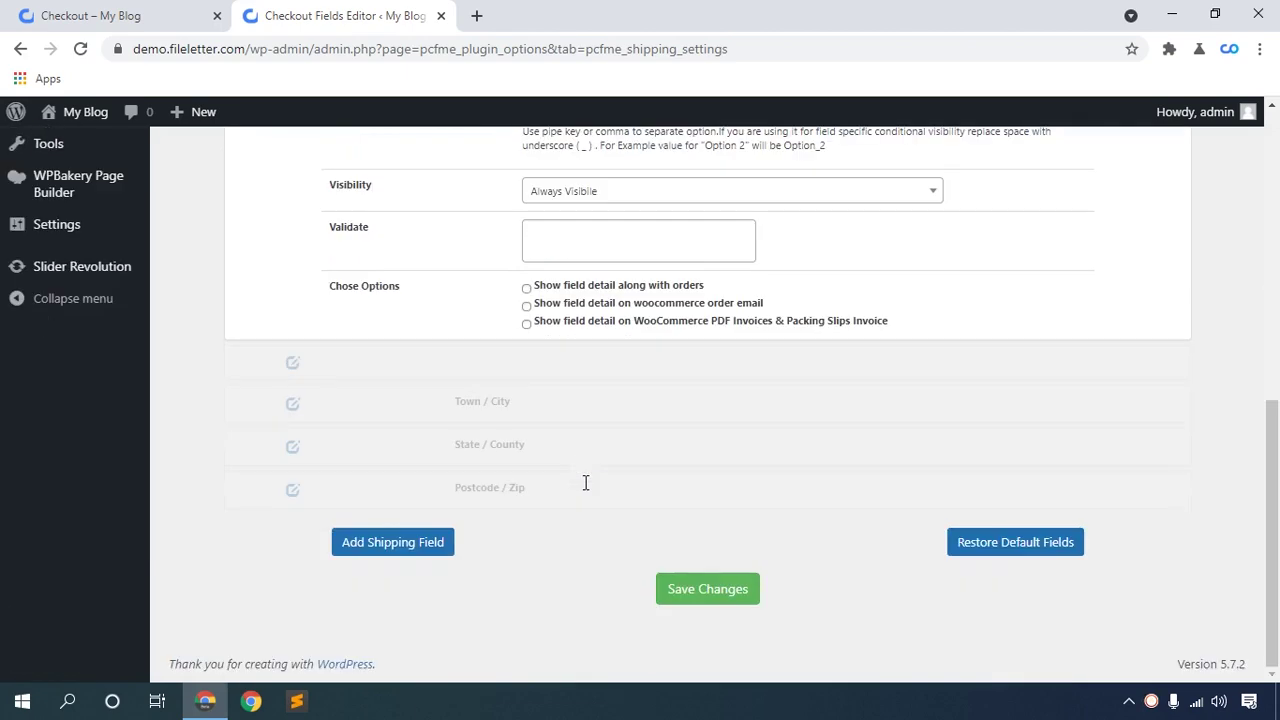
click(708, 587)
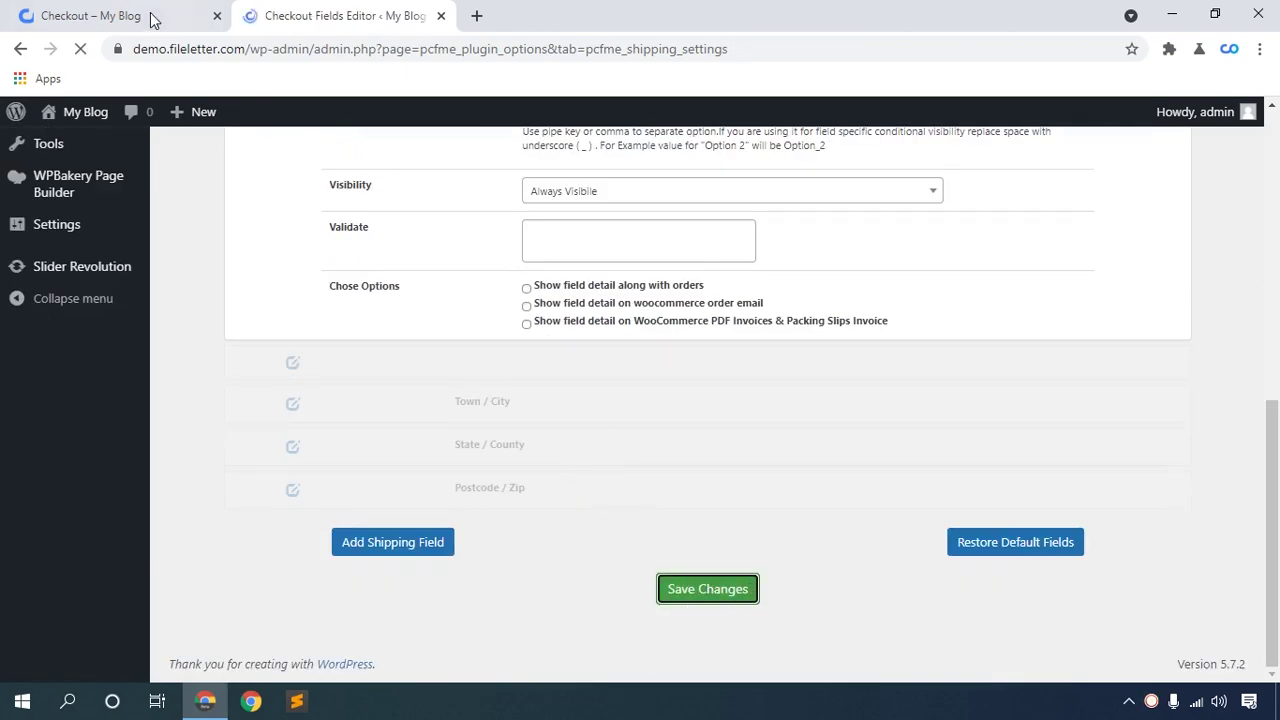
Step: Reload the store's checkout page and check its billing details and additional information sections for remaining fields
click(152, 16)
click(80, 48)
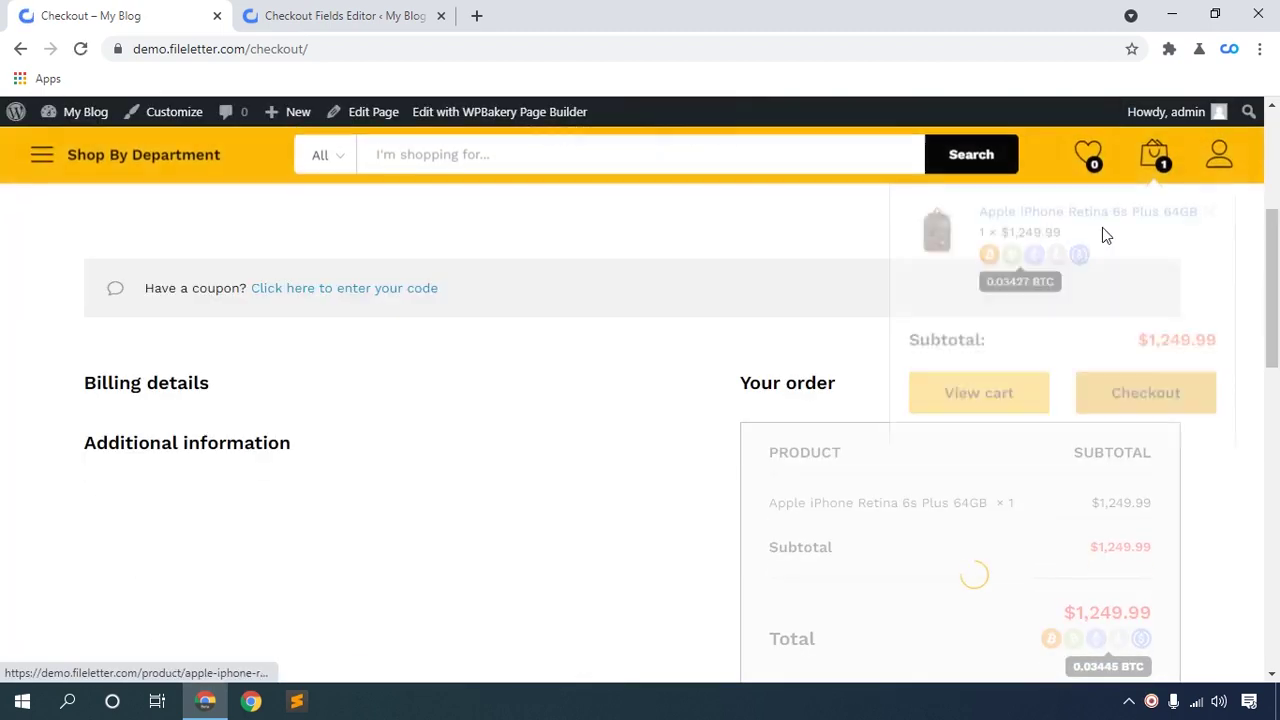
mouse_move(1140, 160)
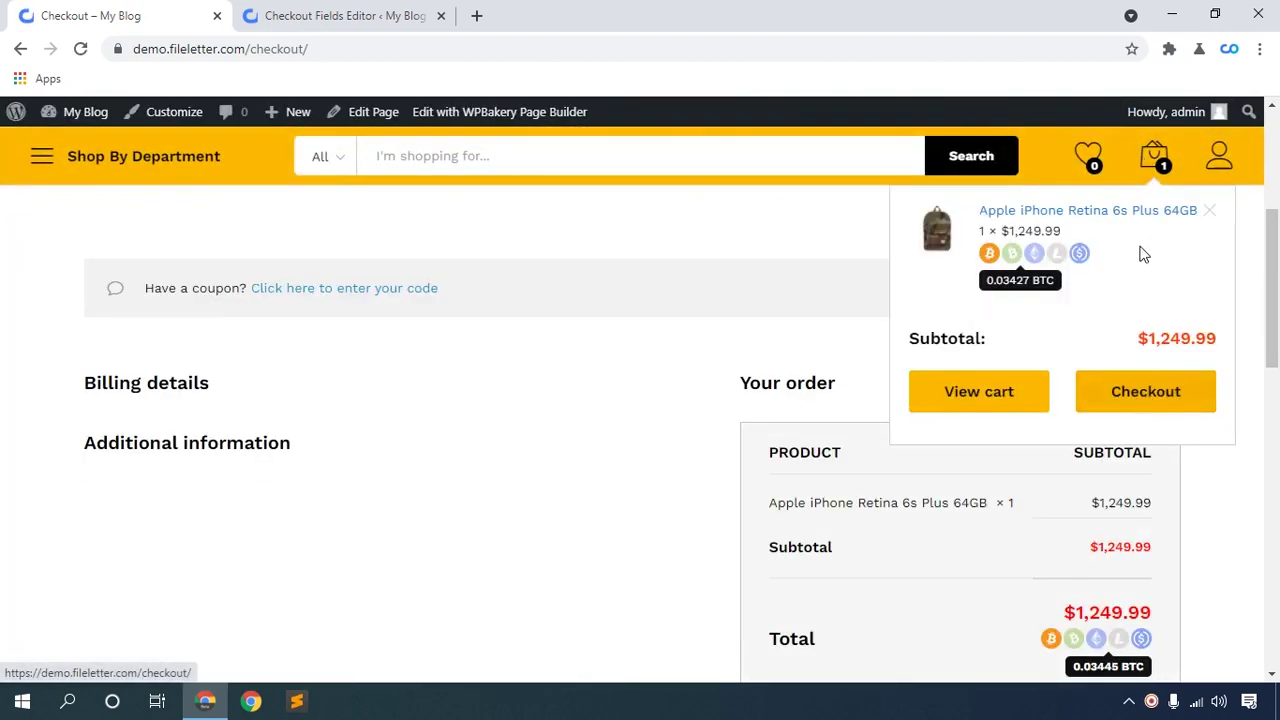
scroll(520, 585, up, 1)
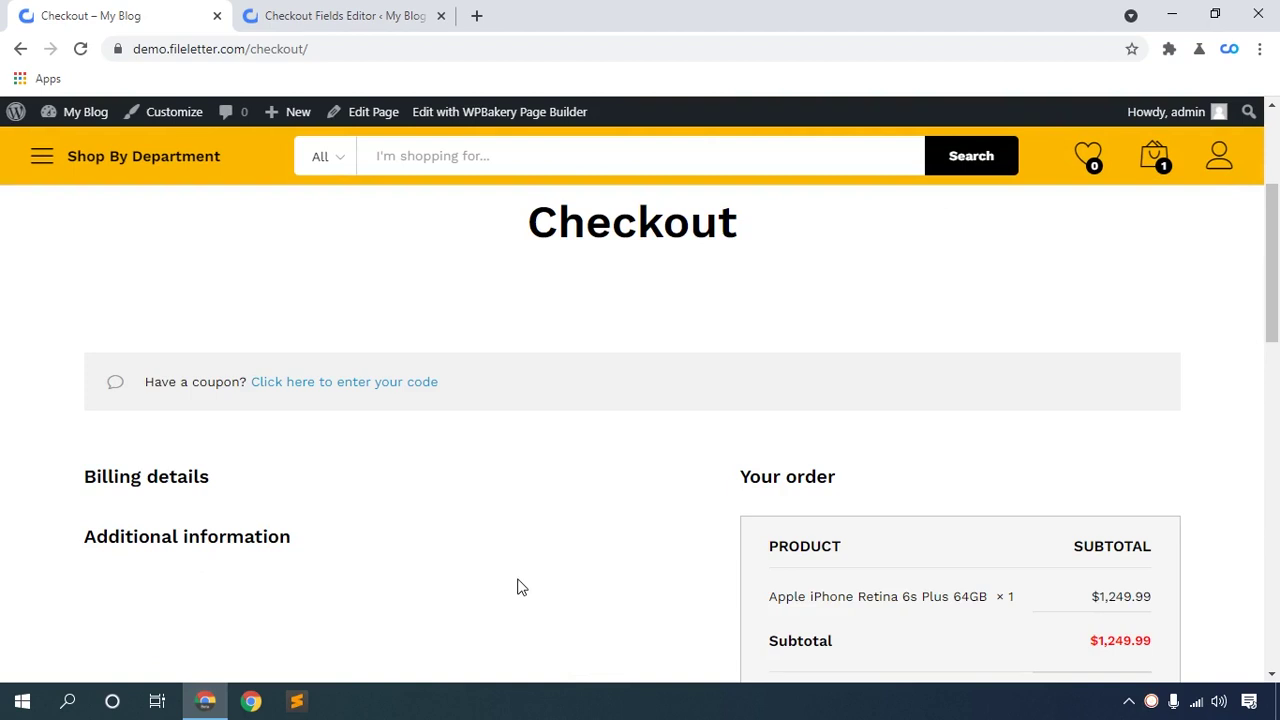
Step: In the plugin's shipping fields, restore the default fields, accept the confirmation and save the changes
click(249, 12)
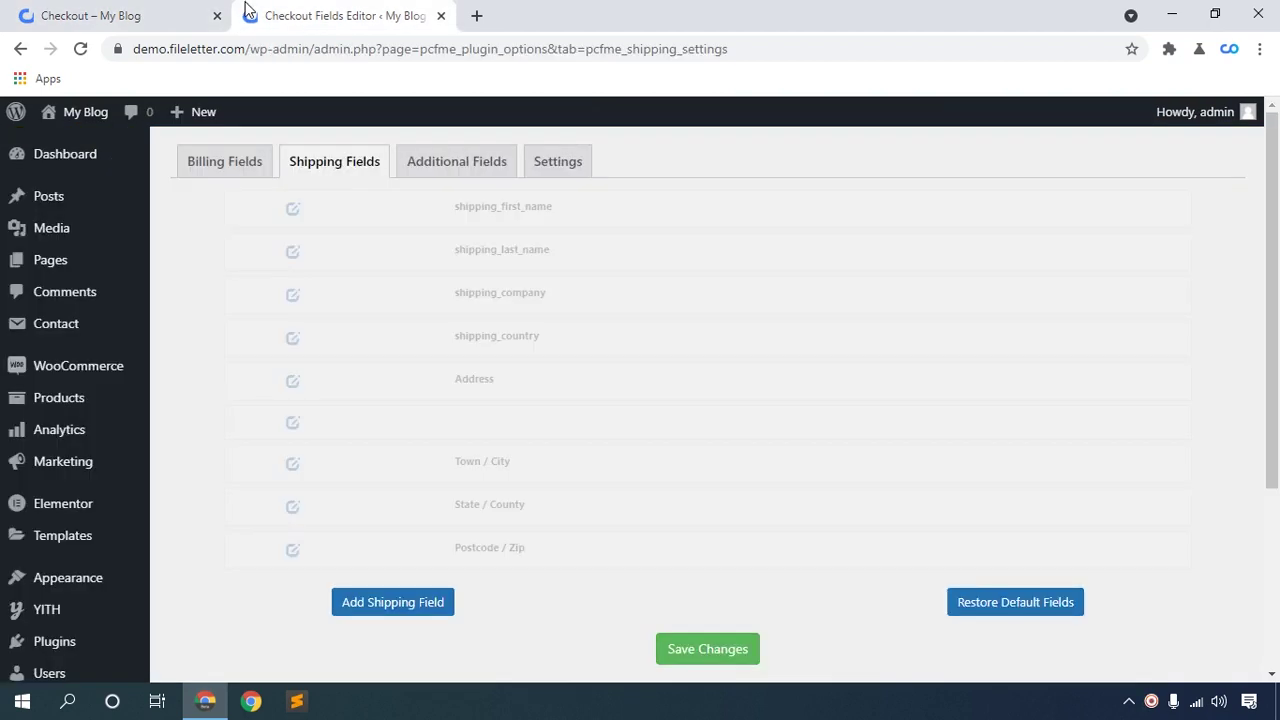
scroll(950, 612, down, 1)
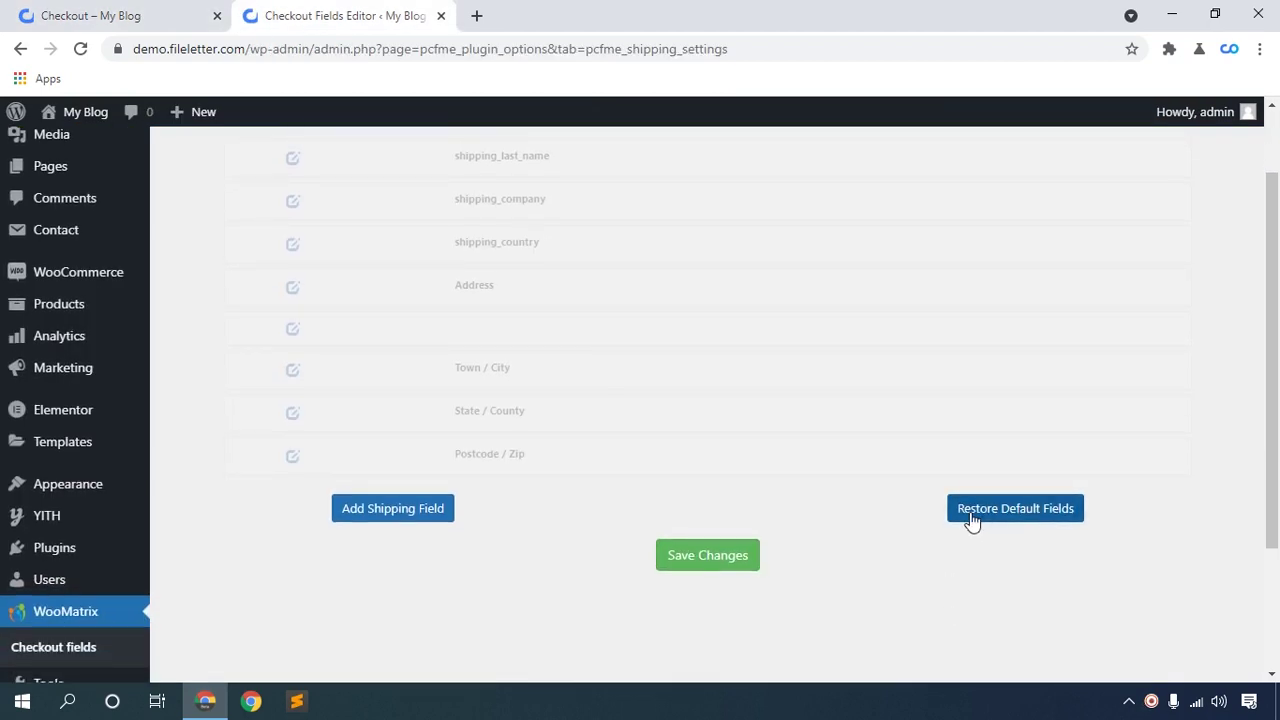
click(1015, 508)
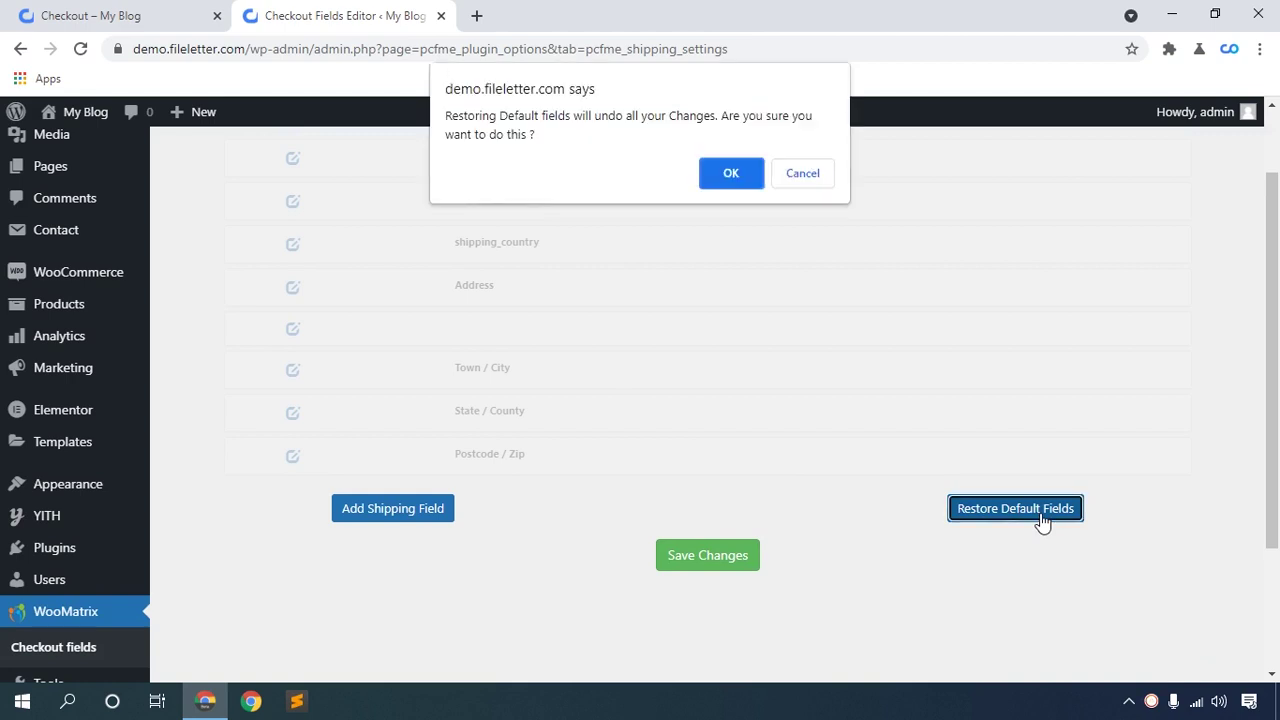
click(737, 191)
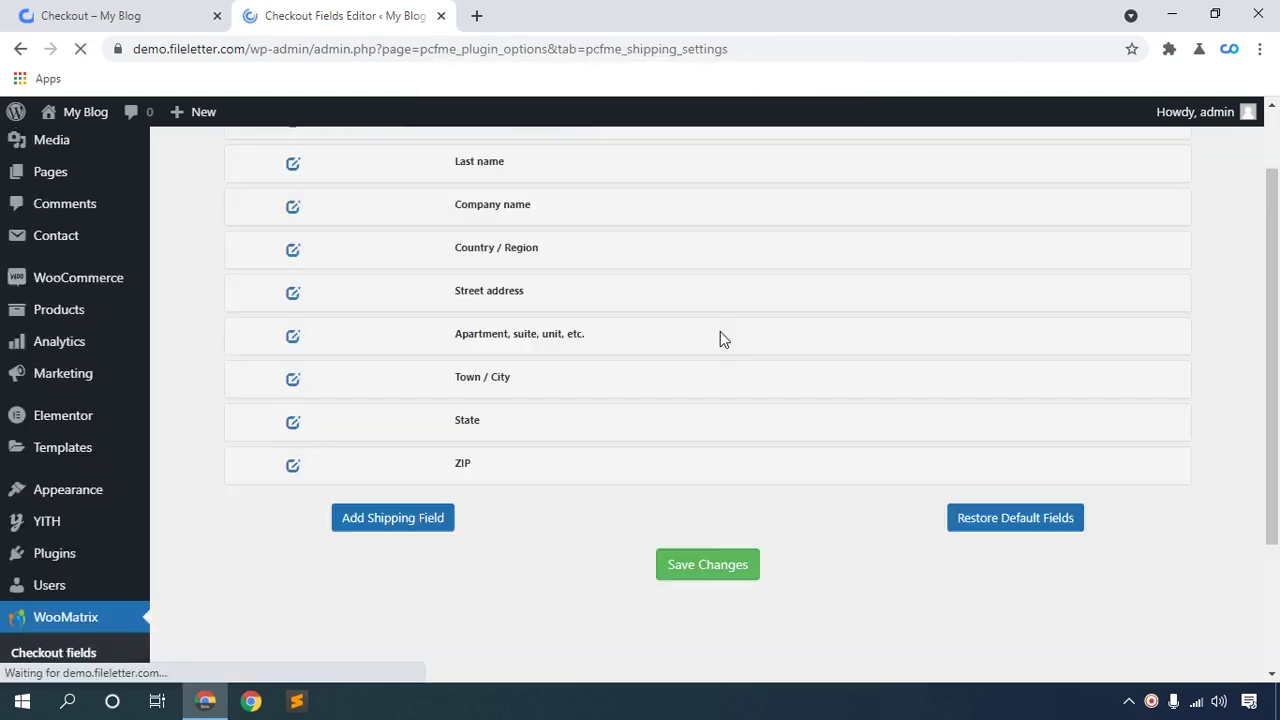
click(702, 583)
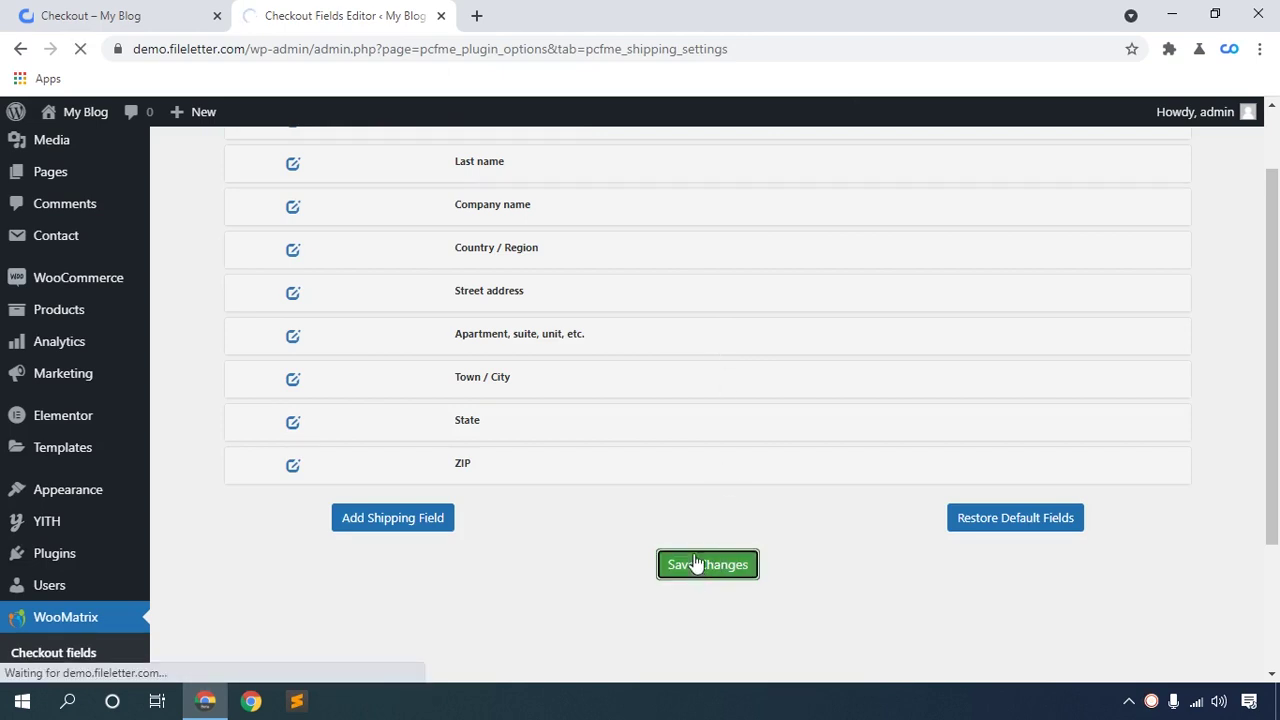
Step: Restore the billing fields to their defaults, accept the confirmation and save the changes
click(218, 166)
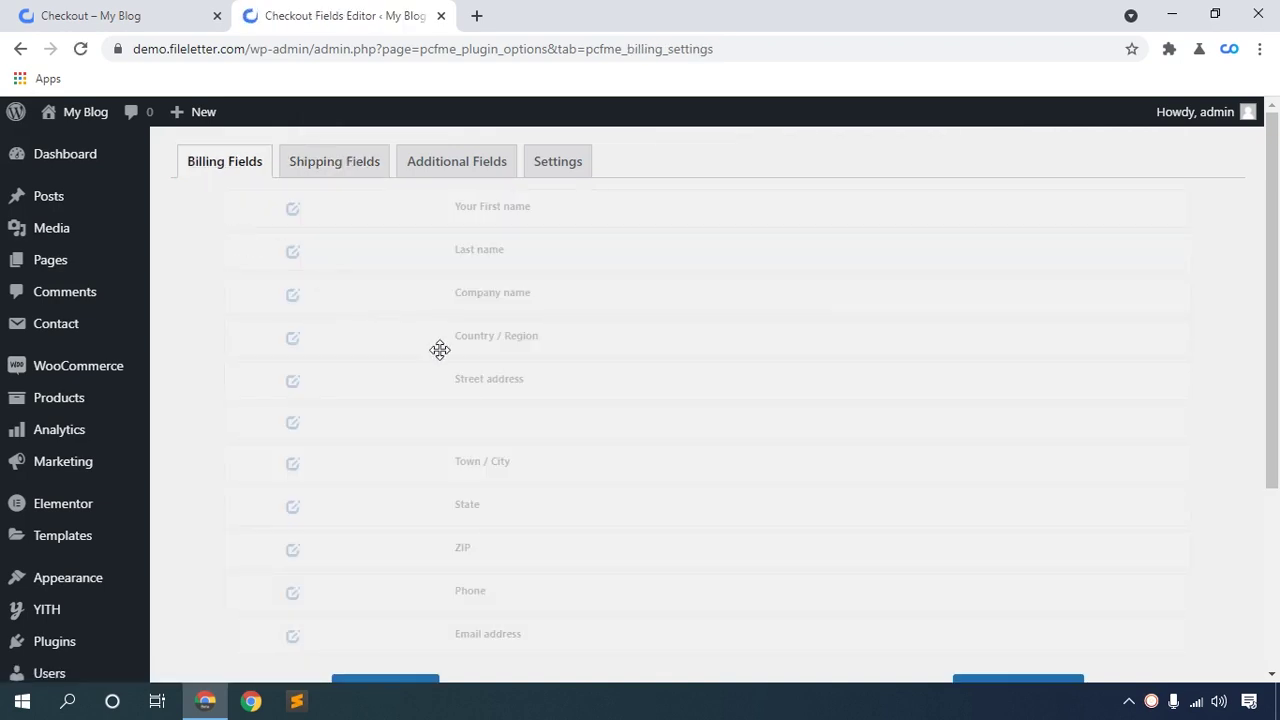
scroll(740, 460, down, 3)
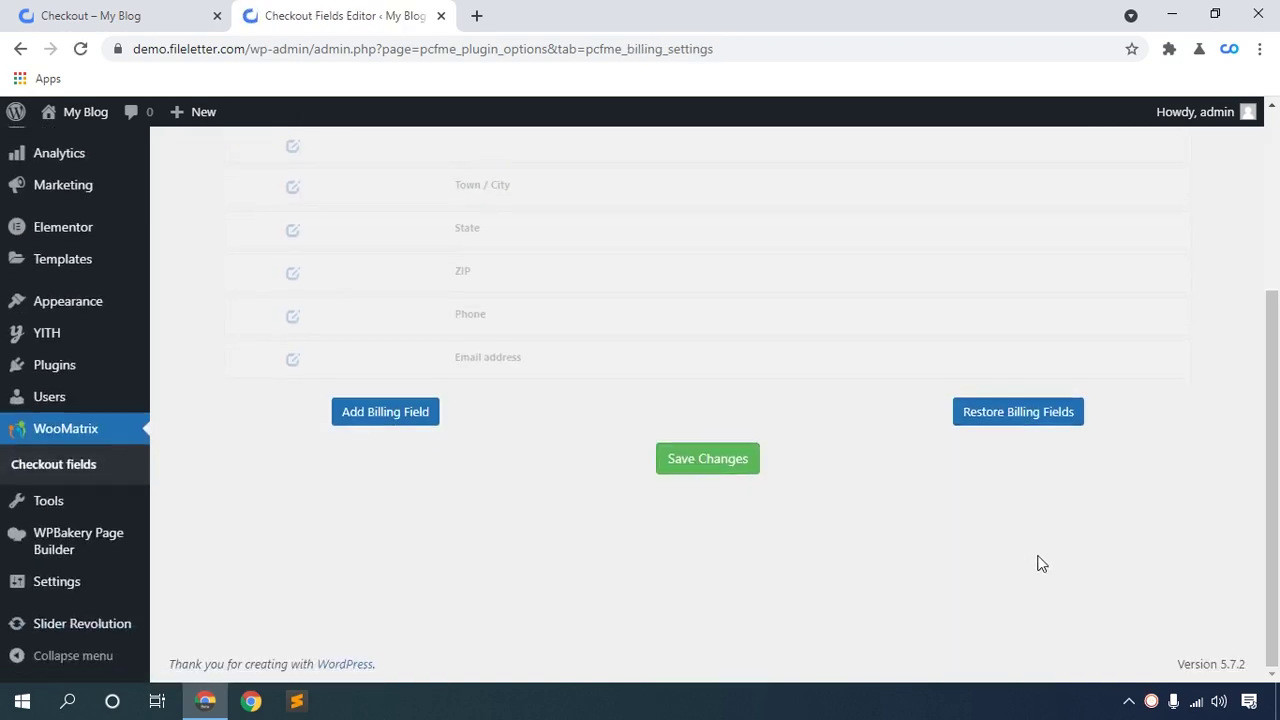
click(1011, 424)
click(727, 178)
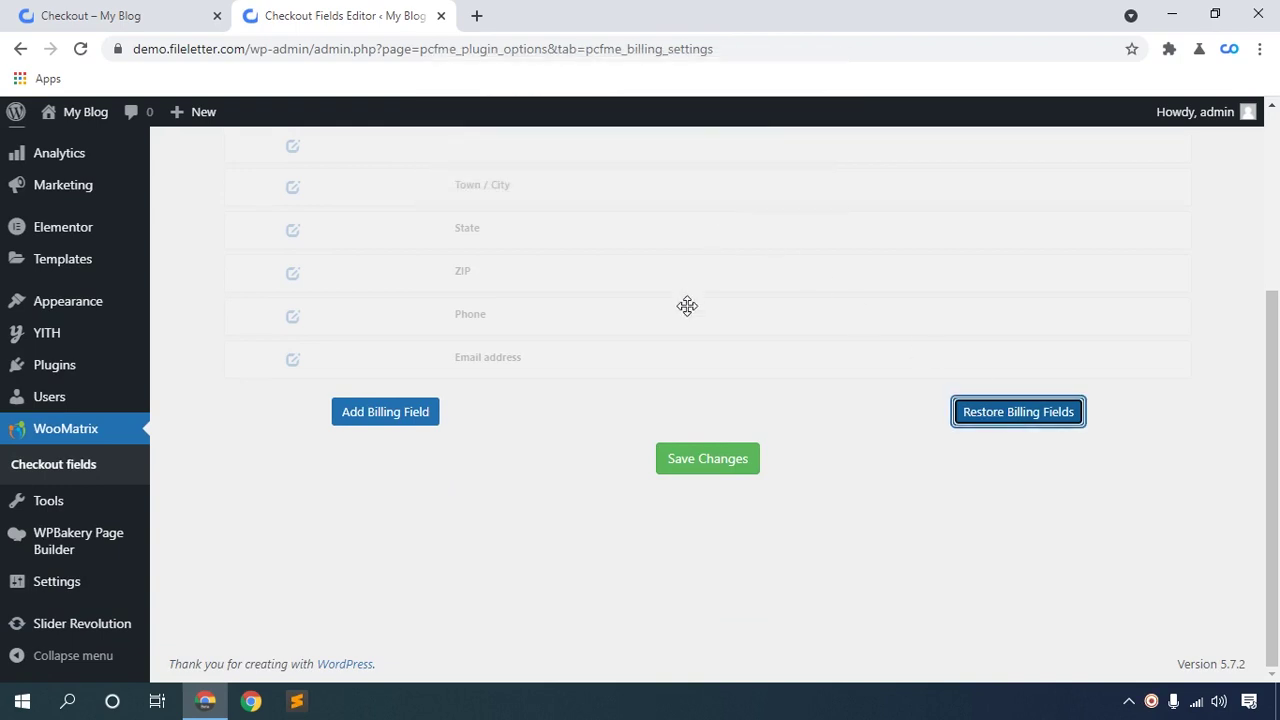
scroll(655, 343, up, 1)
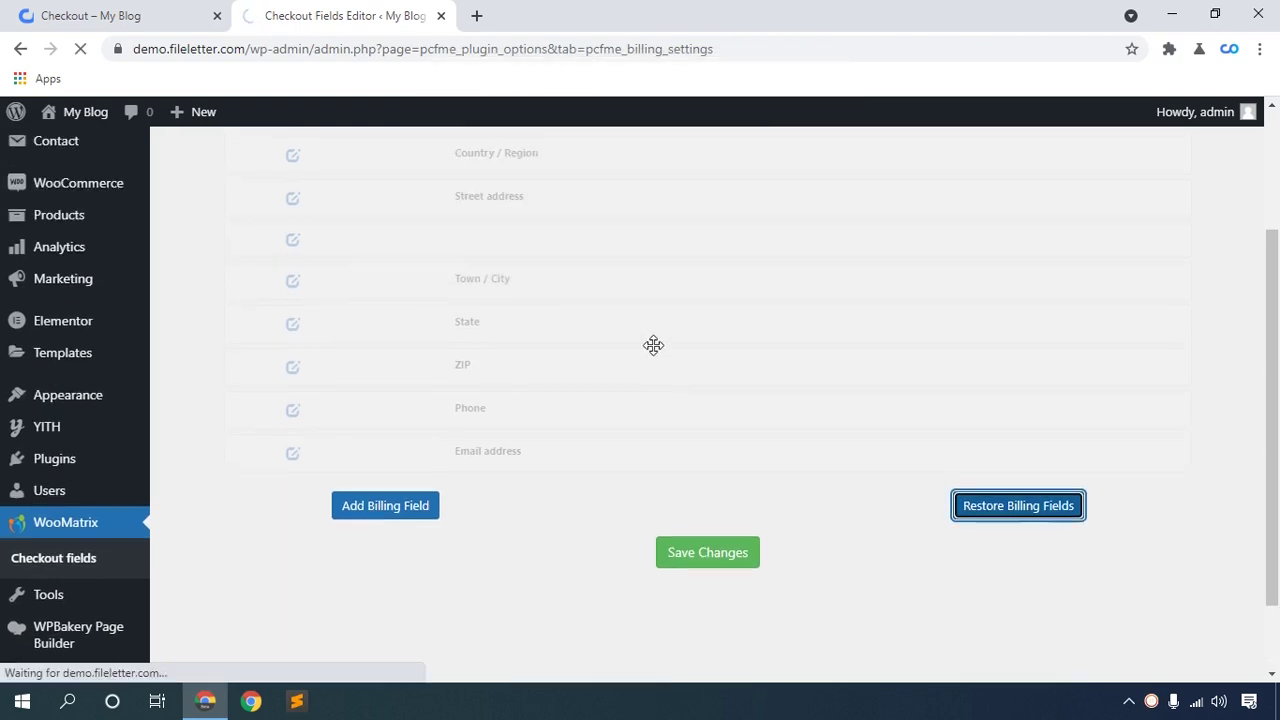
scroll(651, 355, down, 1)
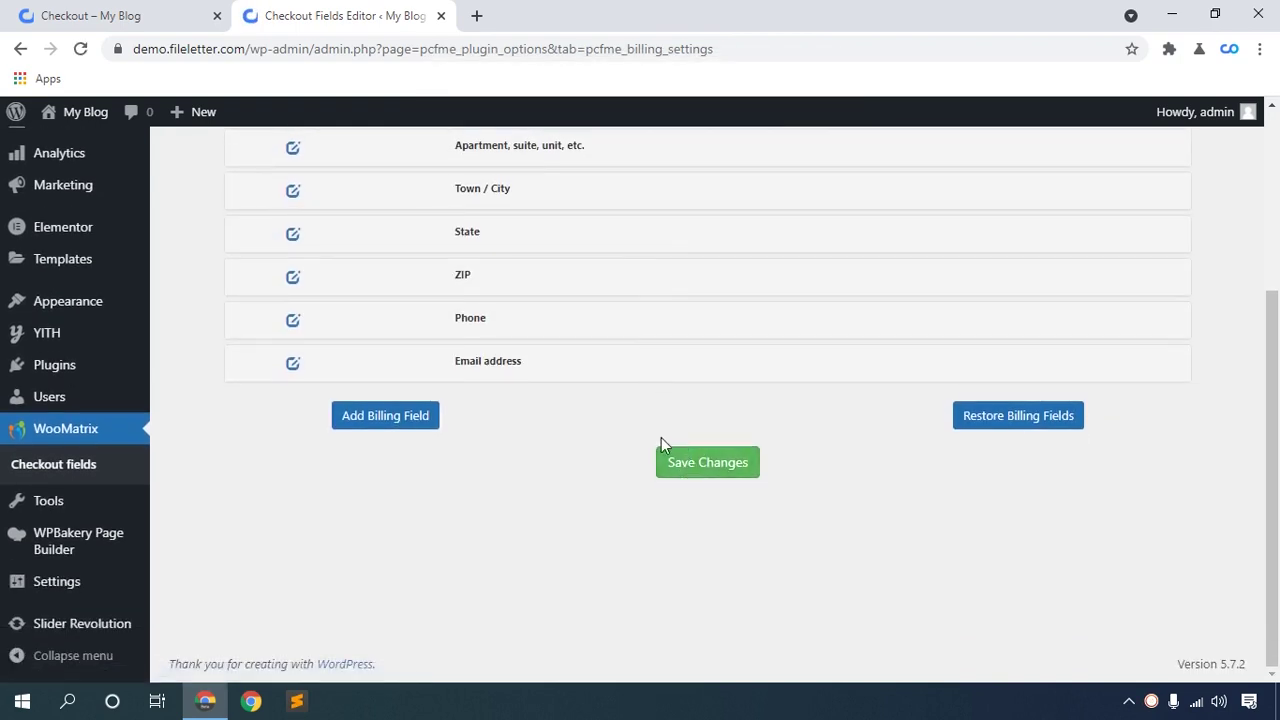
scroll(661, 435, down, 3)
click(706, 466)
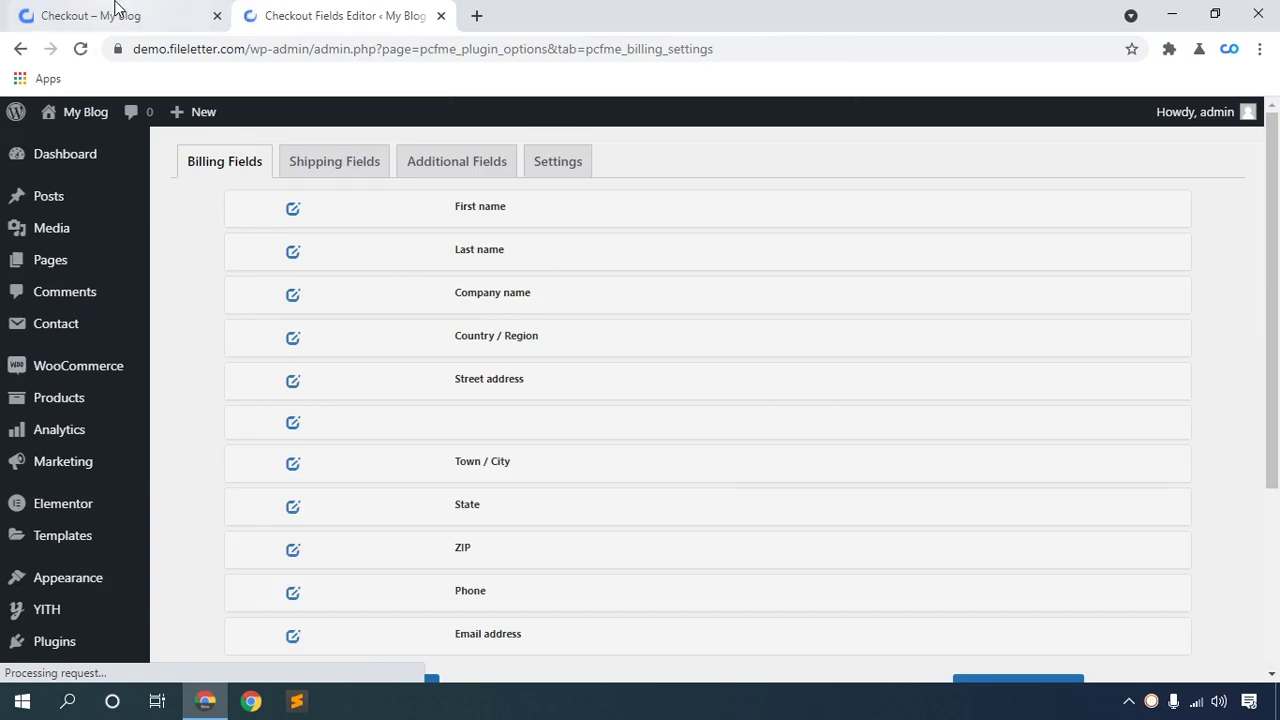
Step: Reload the checkout page and review the billing fields and the additional information section
click(116, 14)
click(80, 50)
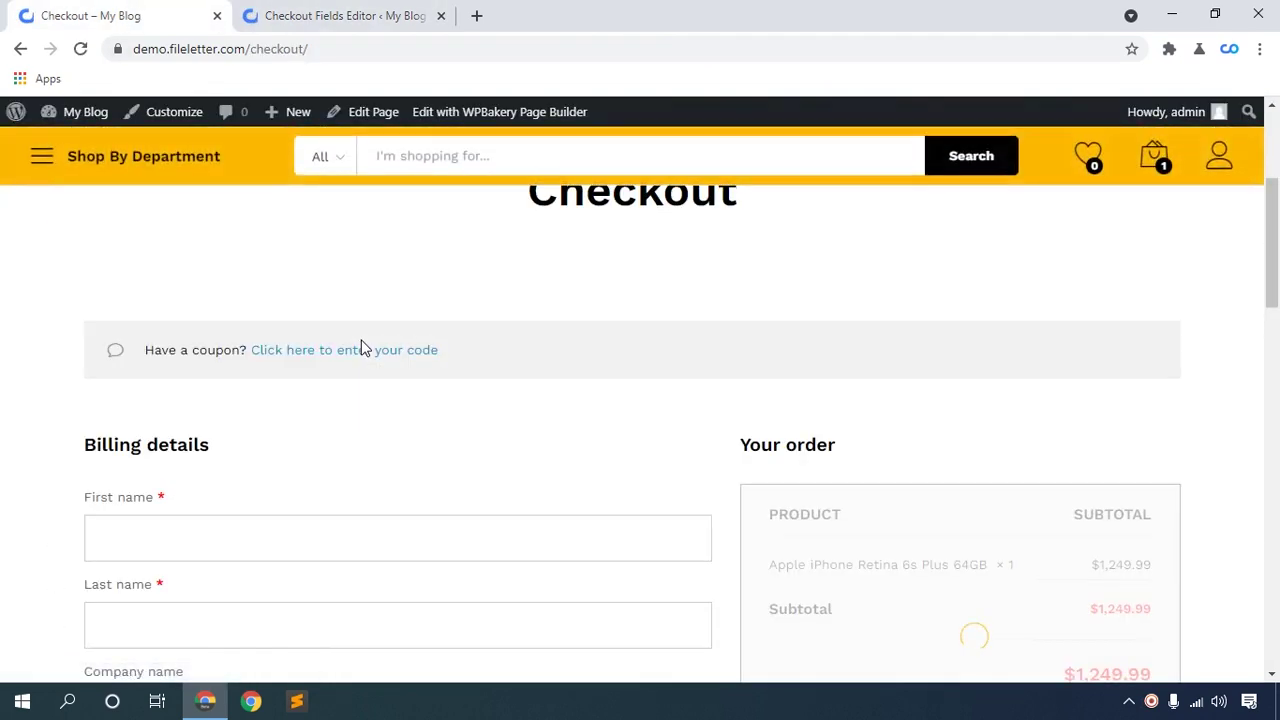
scroll(365, 380, down, 7)
scroll(365, 410, down, 5)
scroll(260, 394, up, 3)
scroll(273, 533, down, 1)
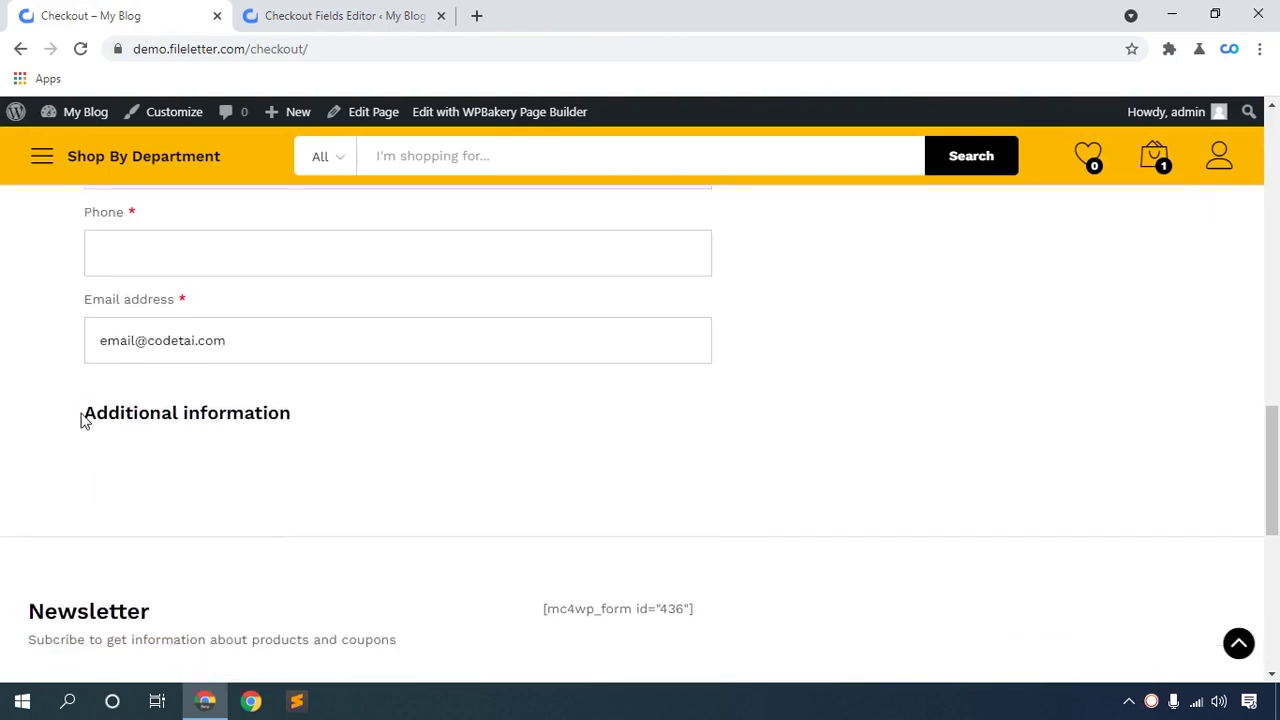
Step: In the plugin's general settings, turn off hiding for the Order notes core field and save the changes
click(400, 15)
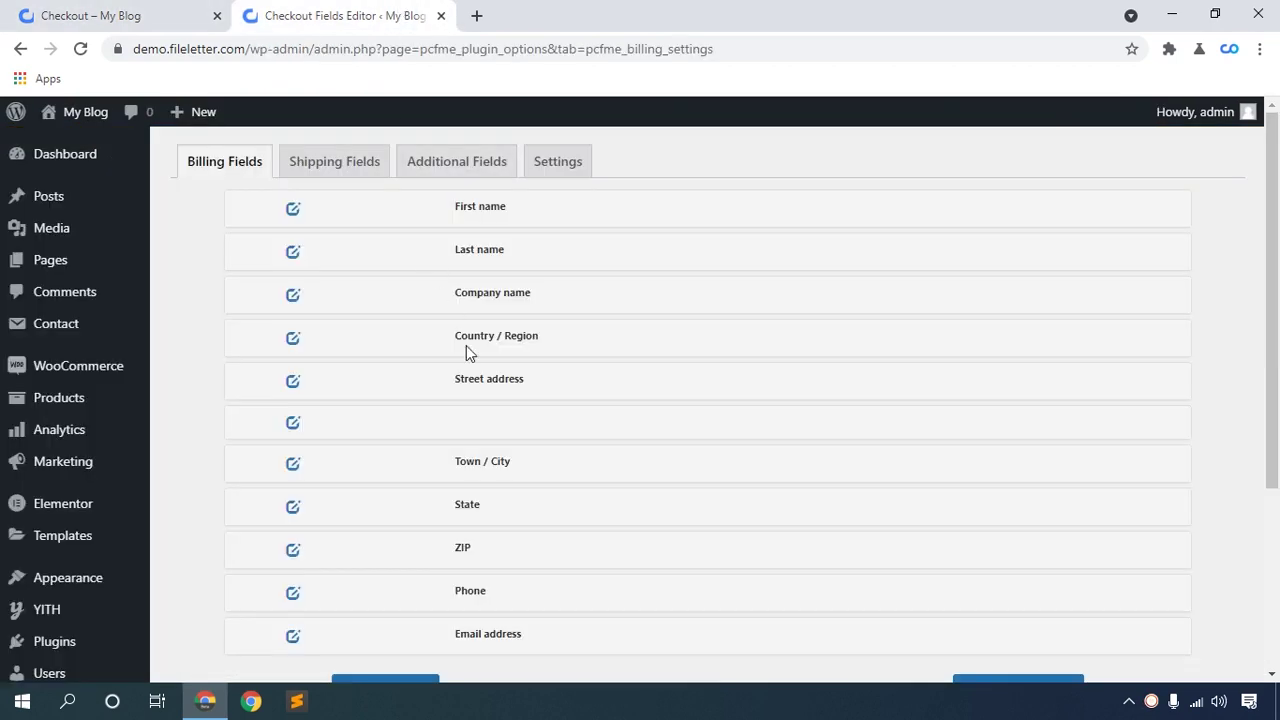
click(549, 171)
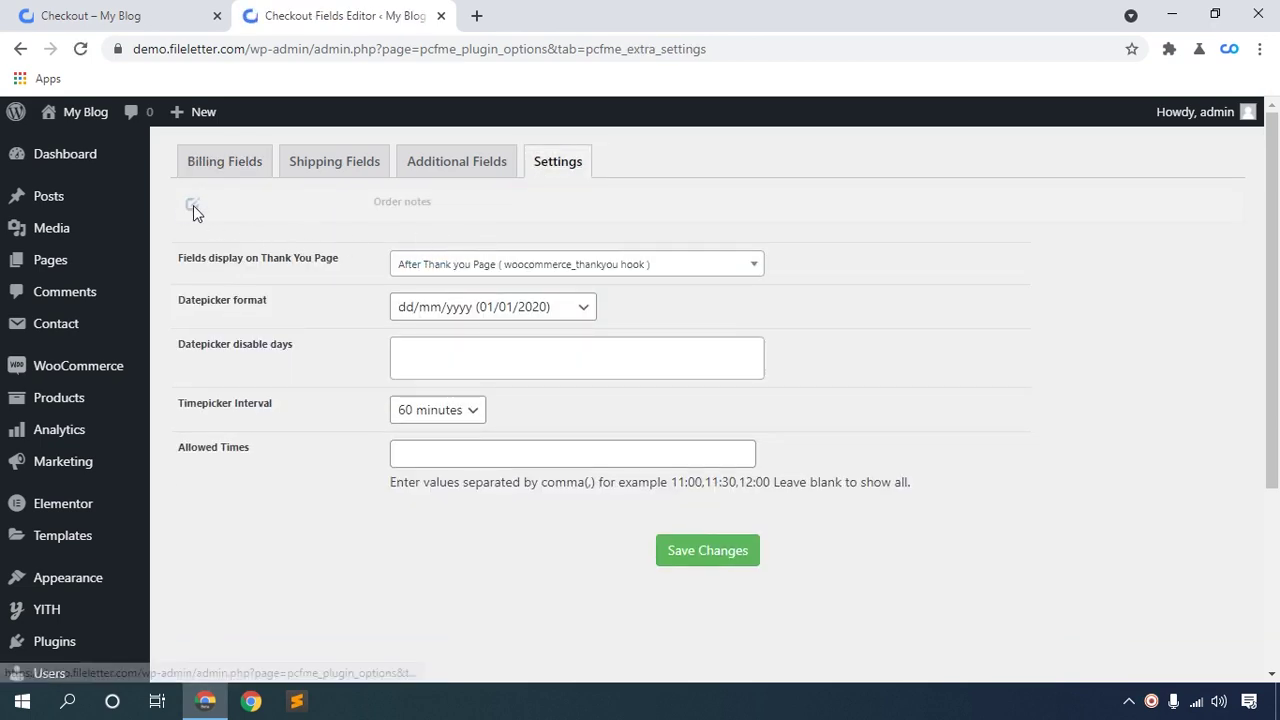
click(193, 207)
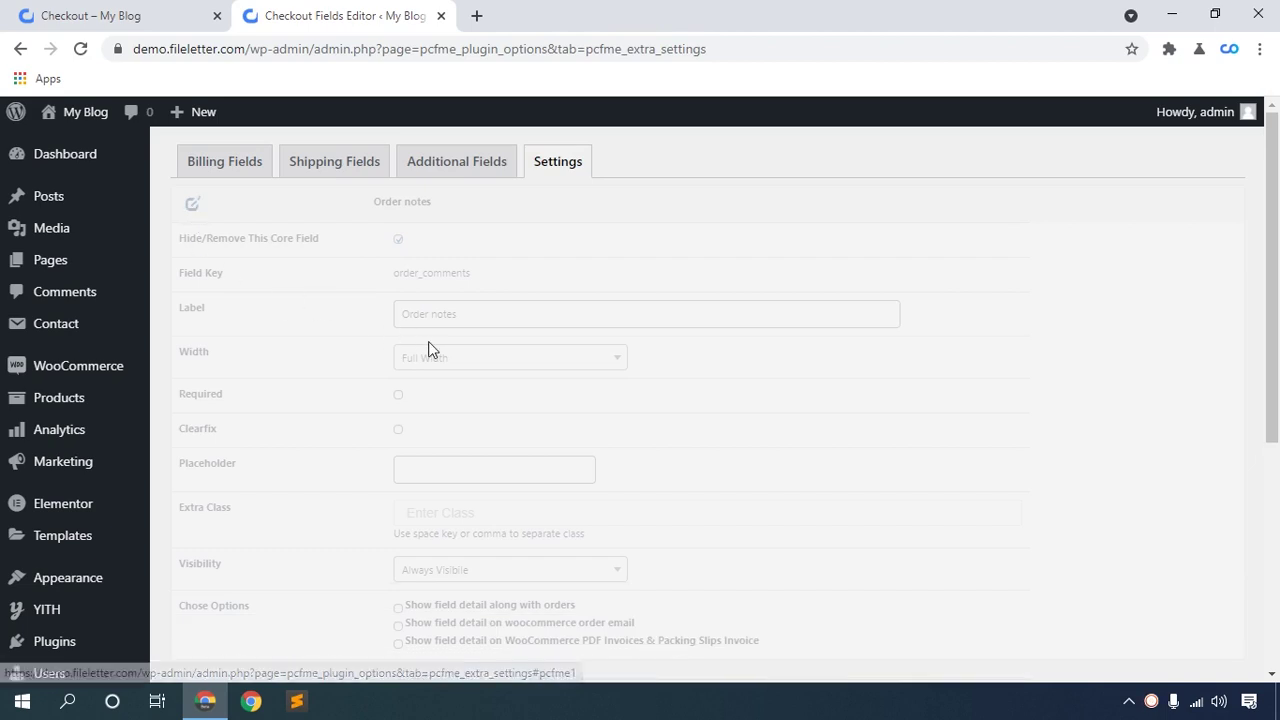
click(398, 240)
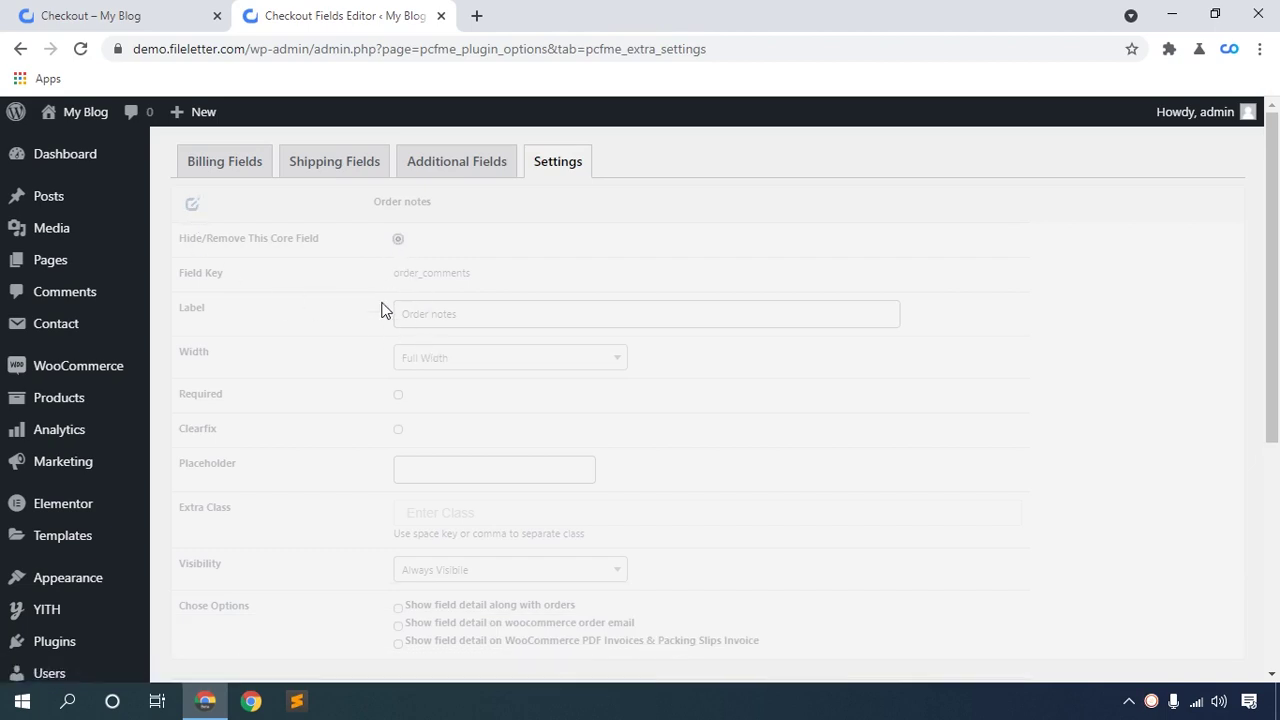
scroll(381, 310, down, 4)
click(700, 592)
Step: Reload the checkout page and check the Order notes field under Additional information
click(114, 12)
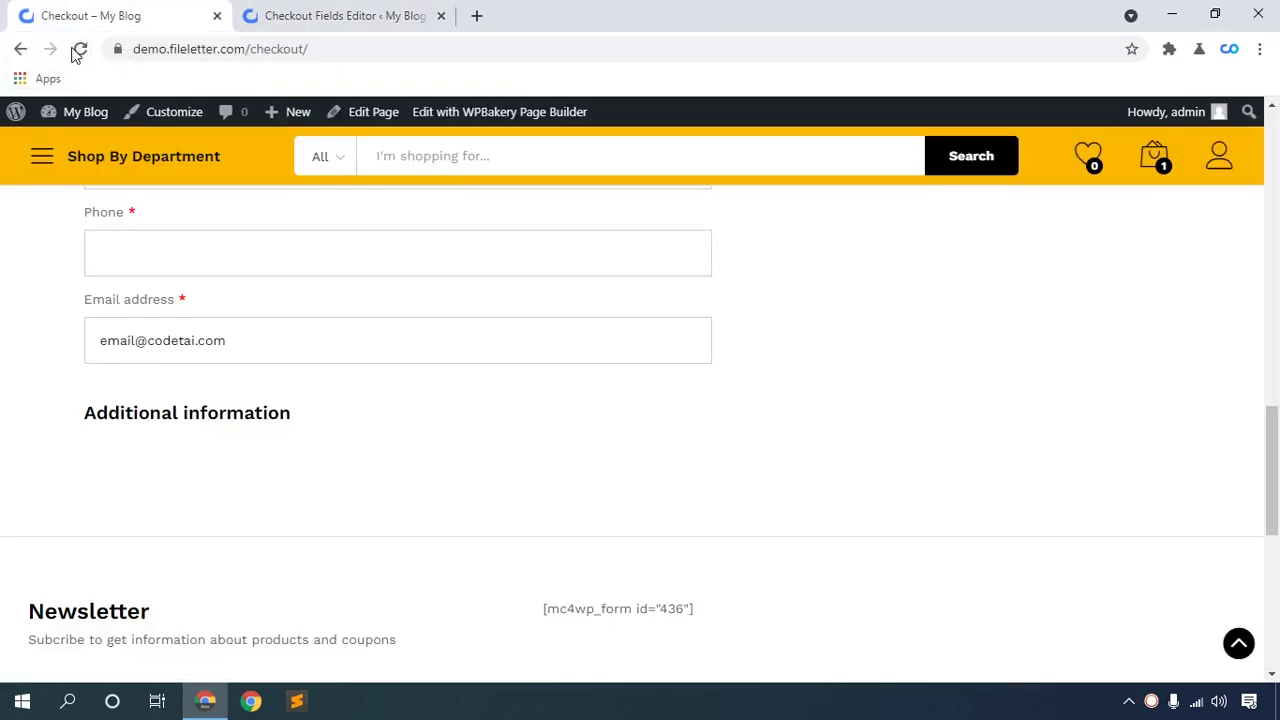
click(74, 50)
scroll(551, 520, down, 1)
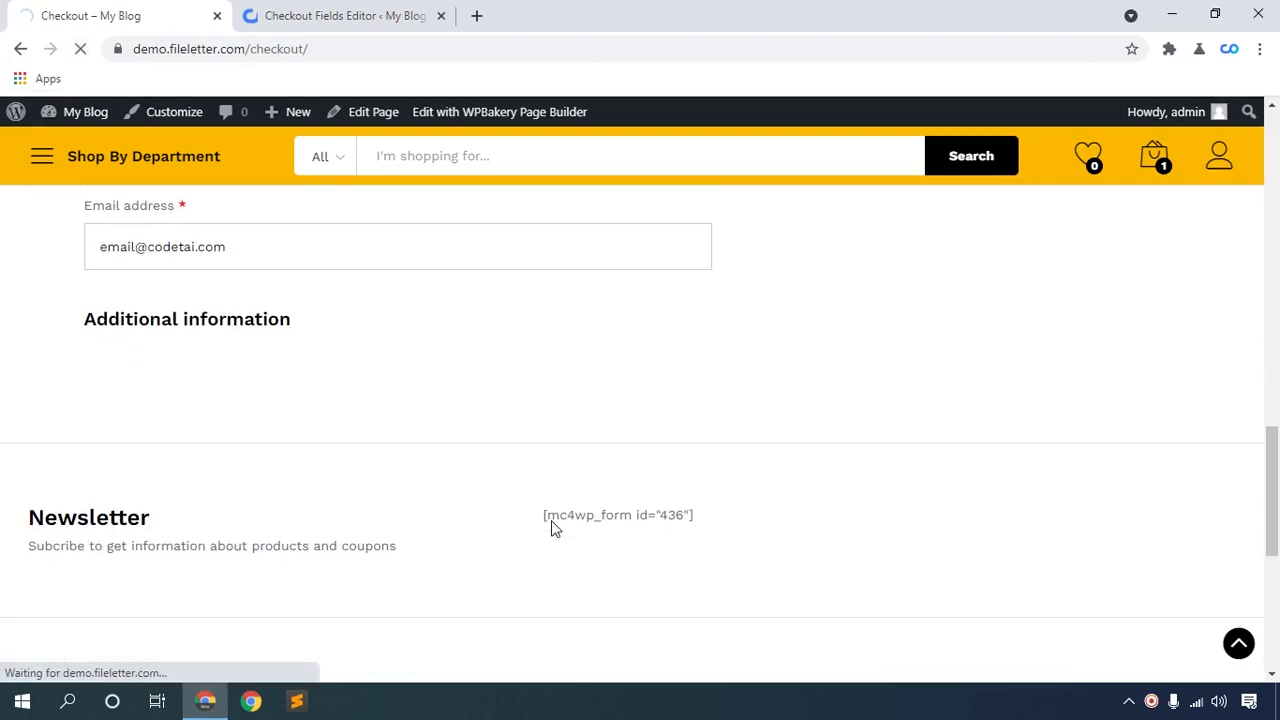
scroll(523, 498, down, 1)
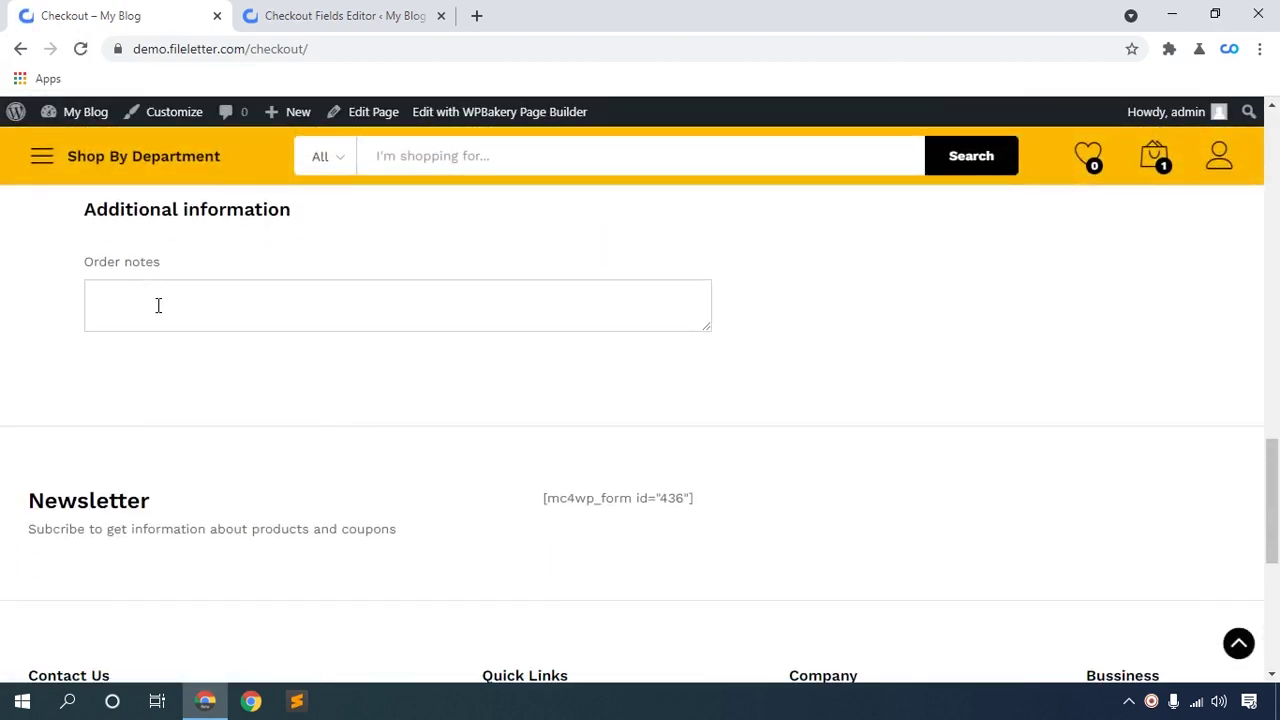
scroll(180, 312, up, 5)
Step: Return to the checkout fields editor and examine the shipping first name field's options, including its field types and placeholder
click(340, 15)
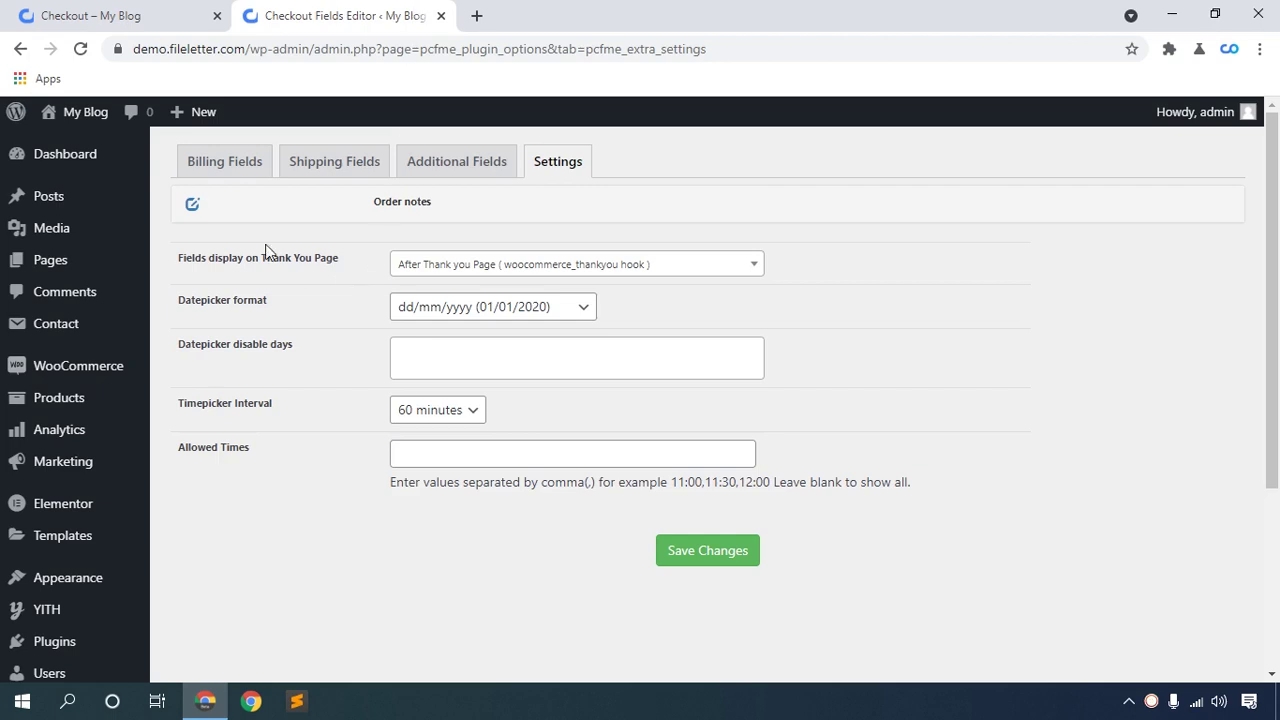
click(207, 168)
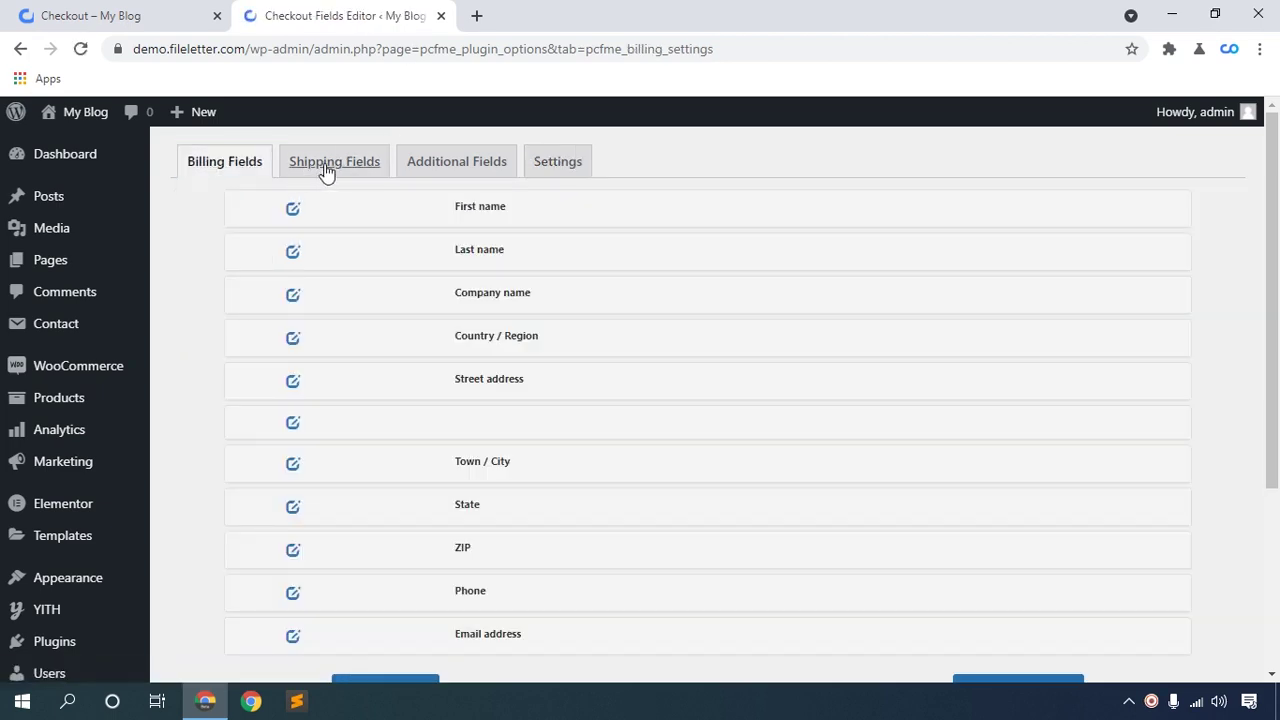
click(314, 168)
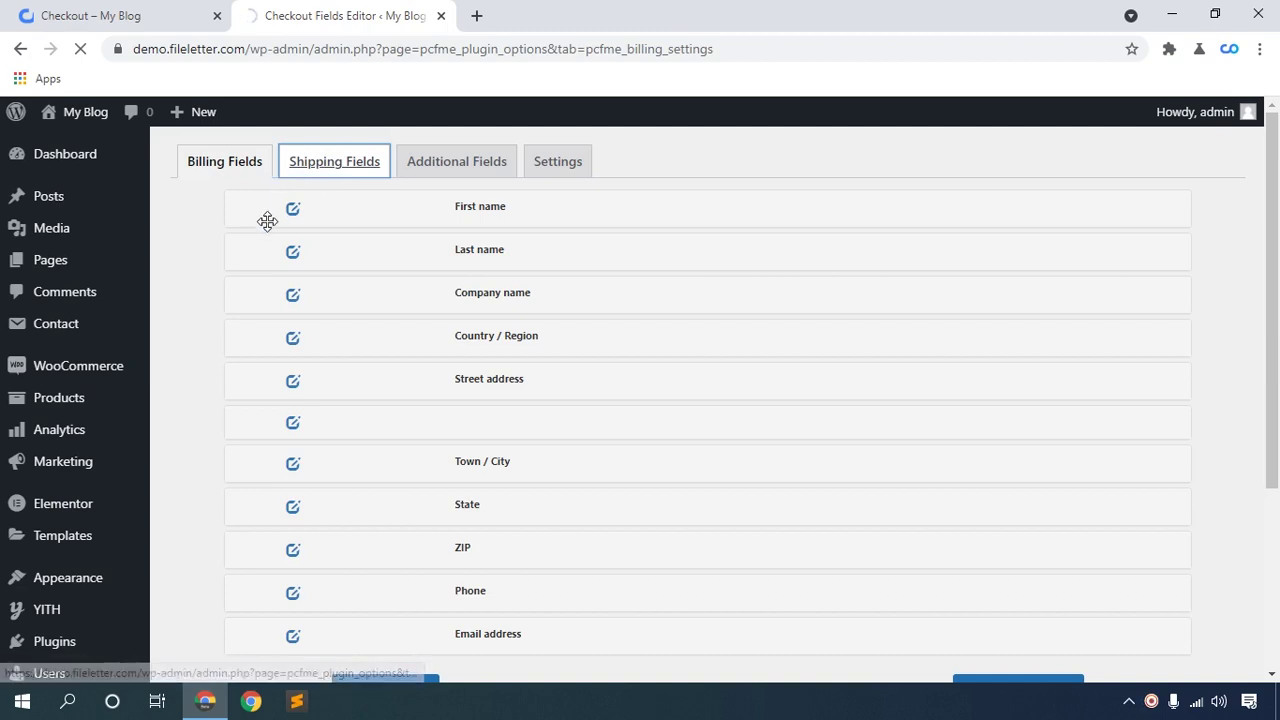
click(293, 209)
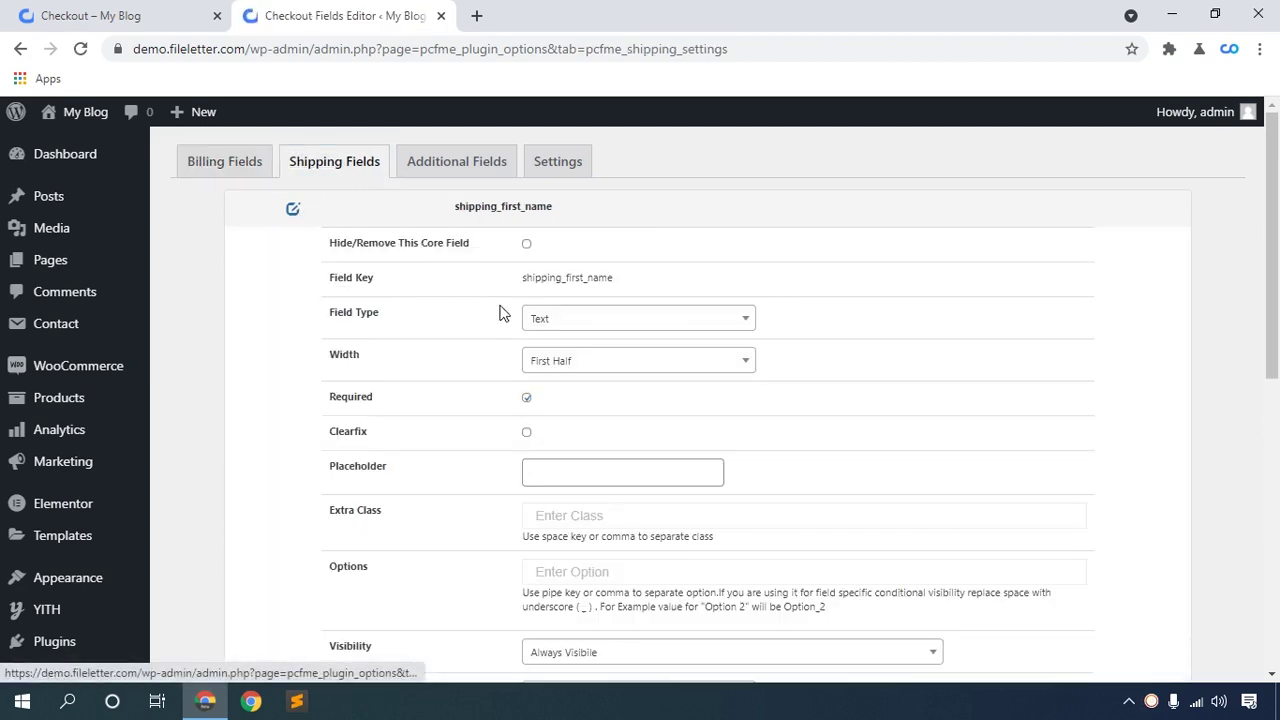
click(540, 318)
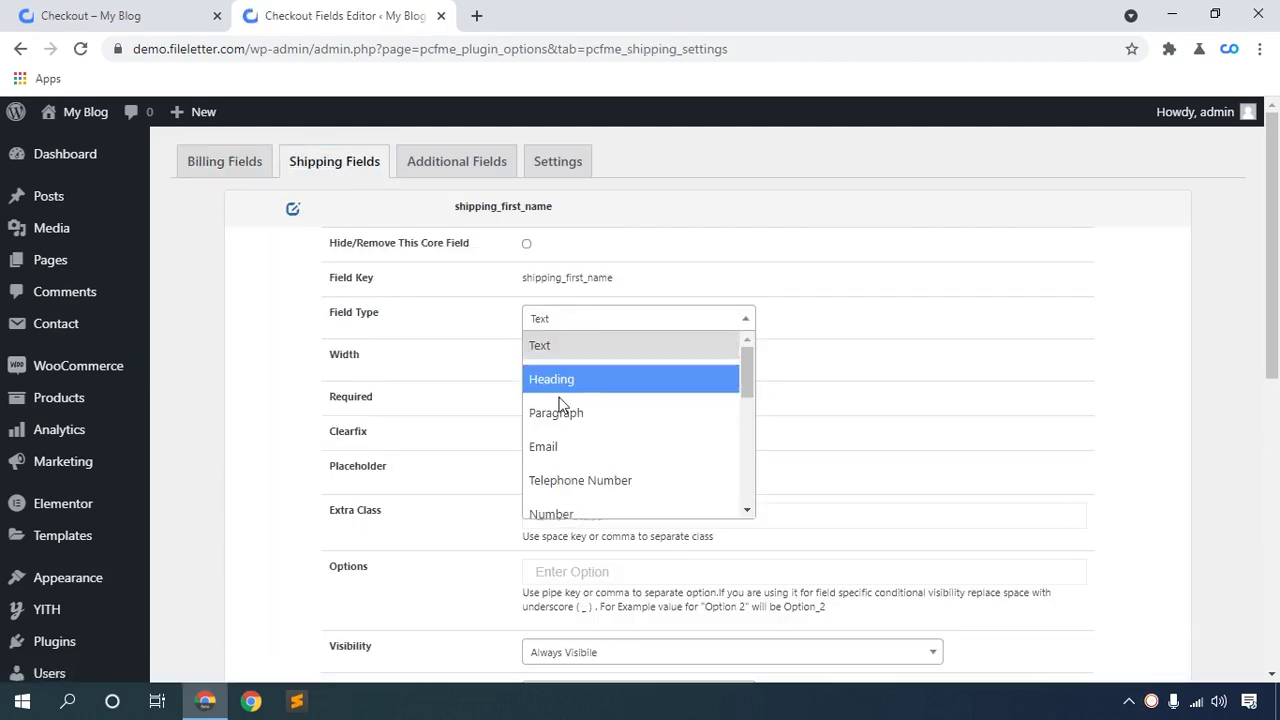
click(462, 378)
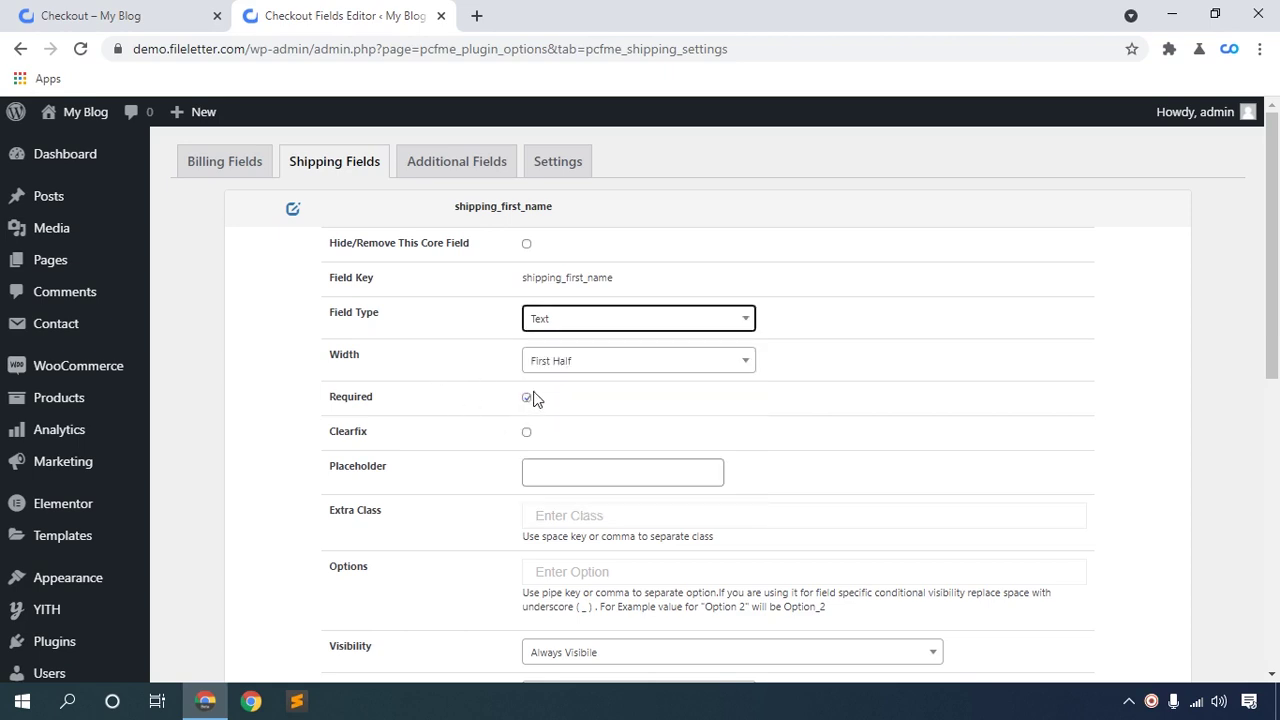
scroll(409, 374, down, 1)
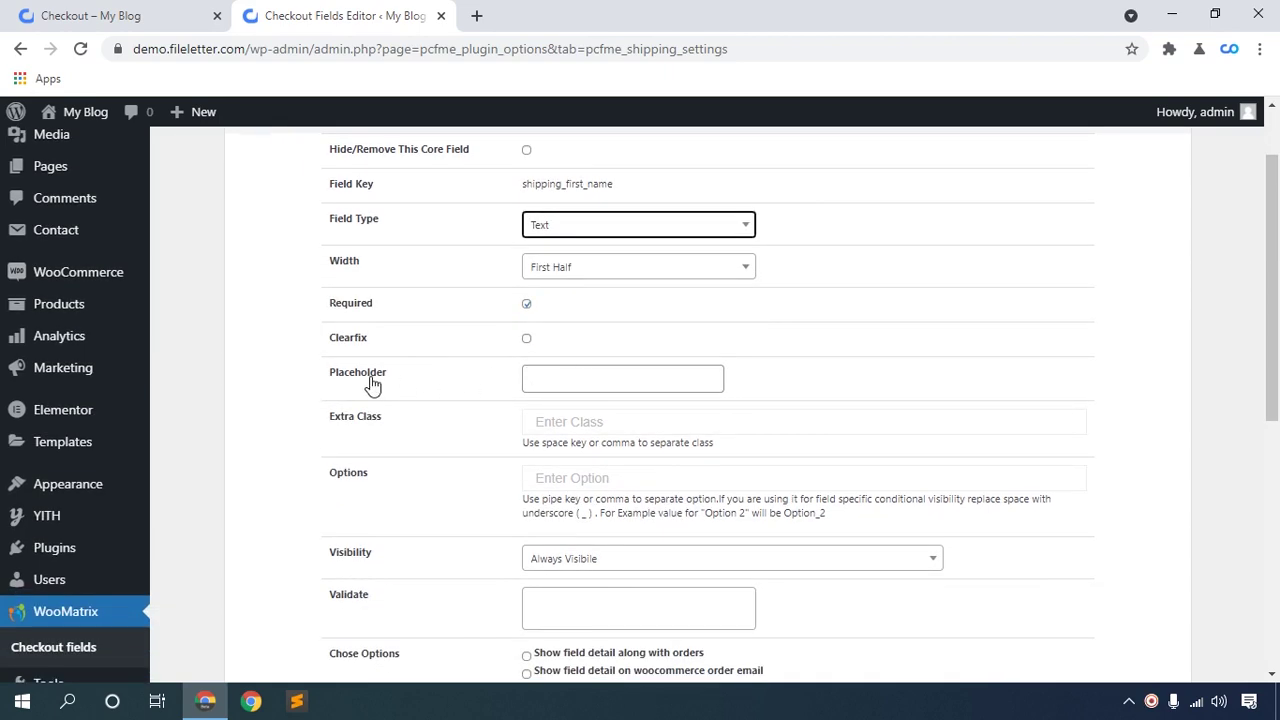
click(622, 378)
scroll(414, 300, up, 1)
Step: Review the plugin's additional fields, general settings and list of billing fields
click(480, 172)
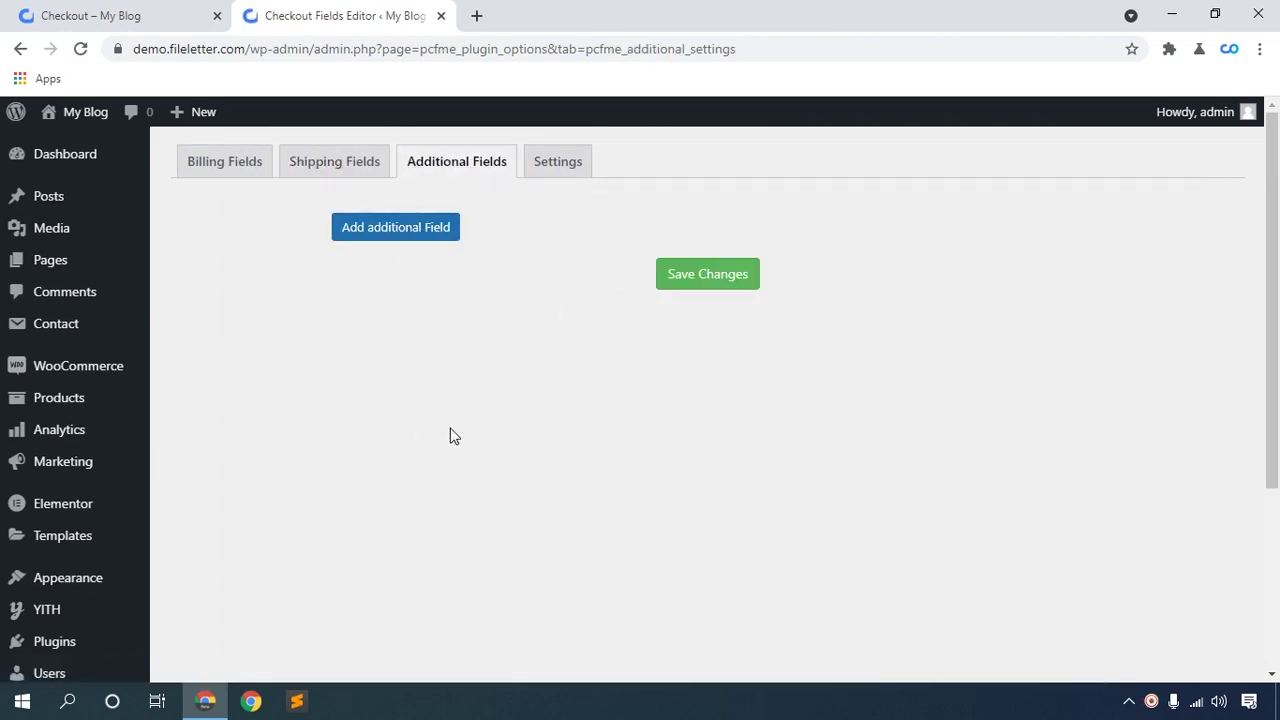
click(540, 170)
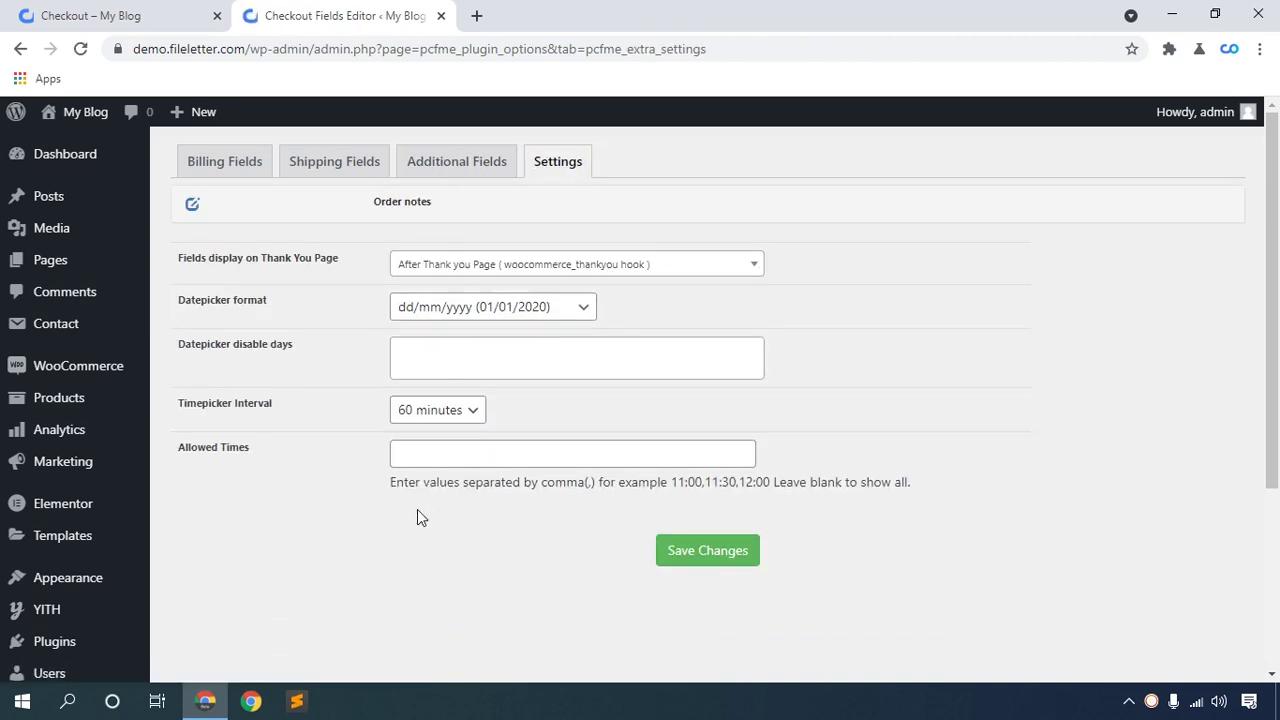
click(252, 172)
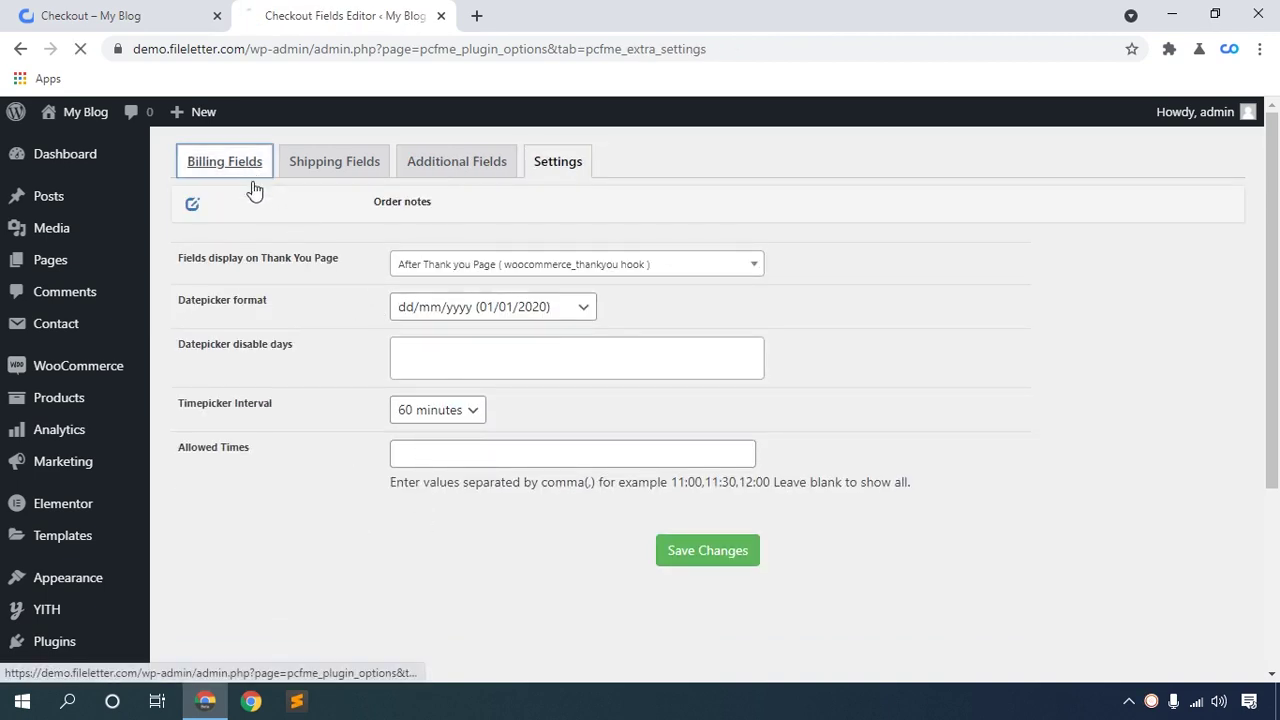
scroll(440, 577, down, 3)
scroll(445, 580, up, 3)
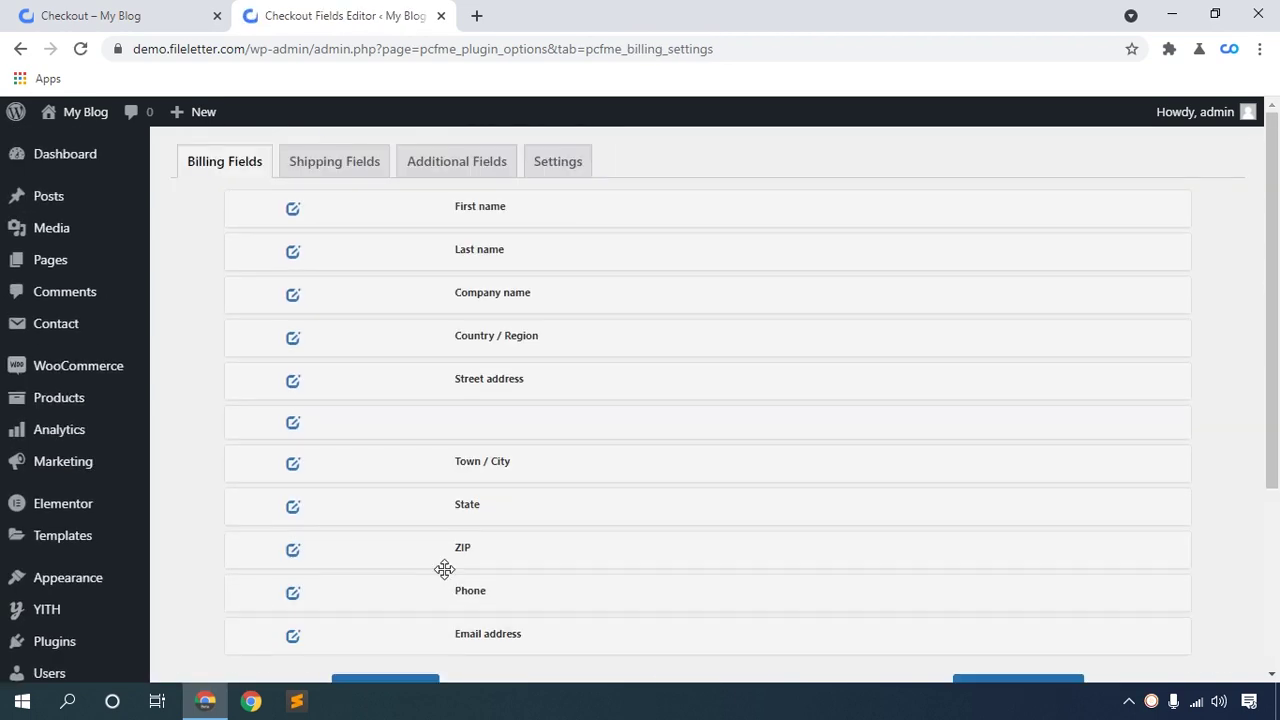